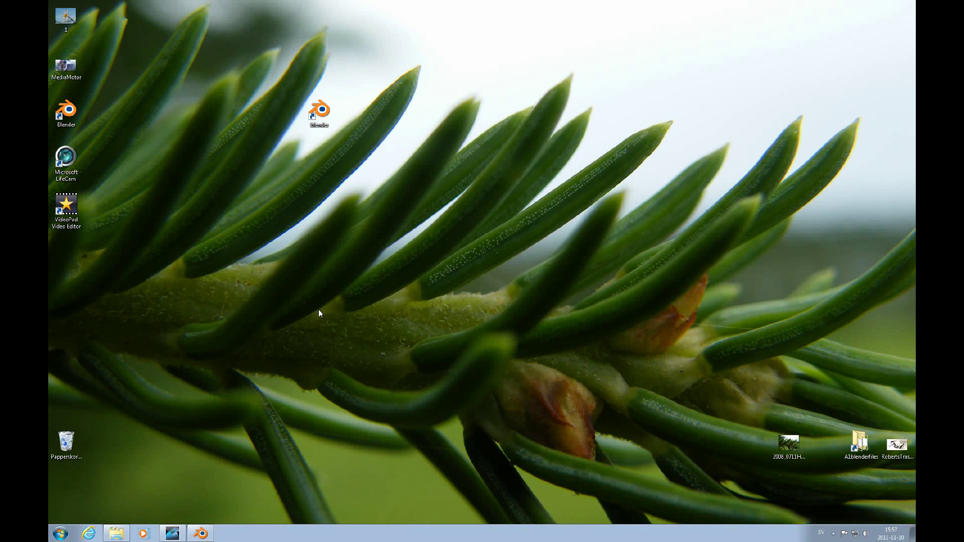
Restore the Blender window showing the car project 12_05.blend.
{"action": "left_click", "coordinate": [201, 533]}
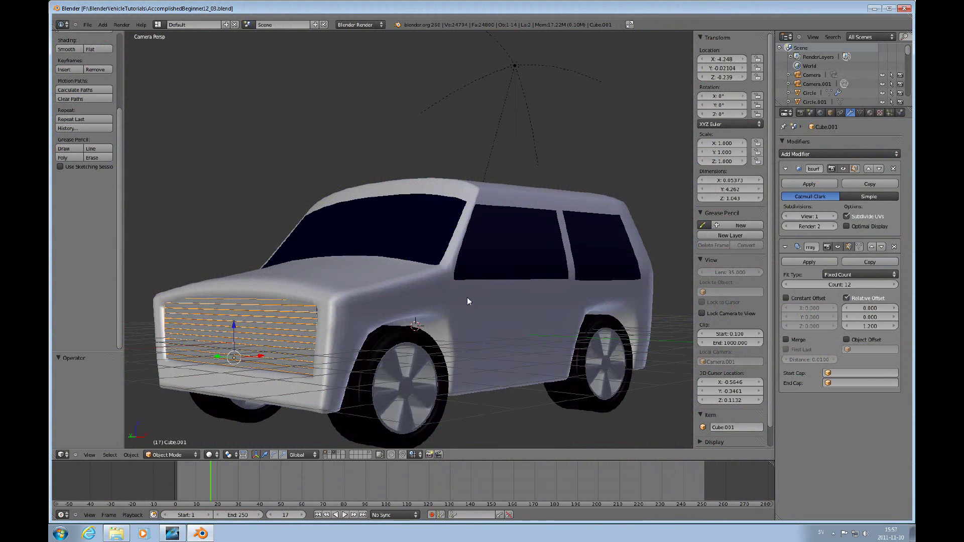
From top view, select the car body instead of the grille and enter Edit Mode.
{"action": "key", "text": "KP_7"}
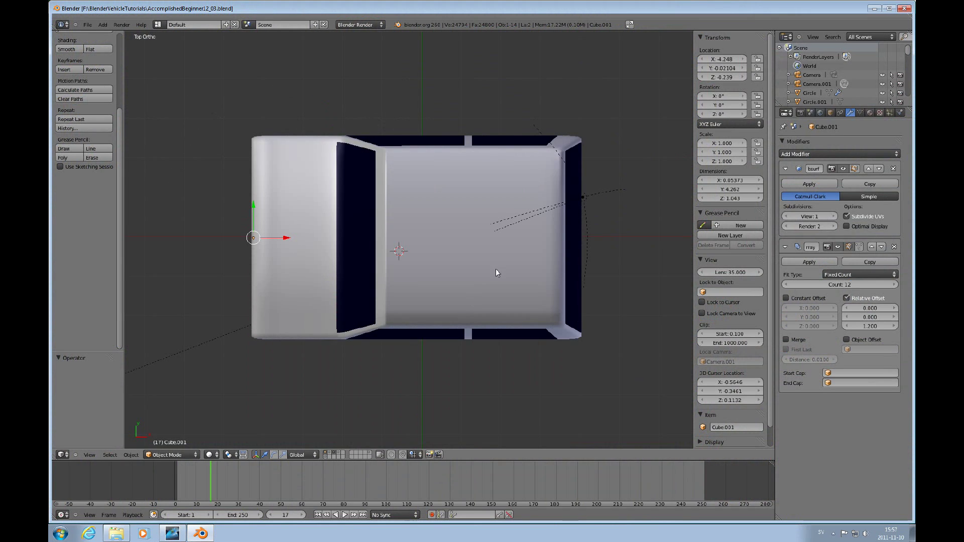
{"action": "key", "text": "Tab"}
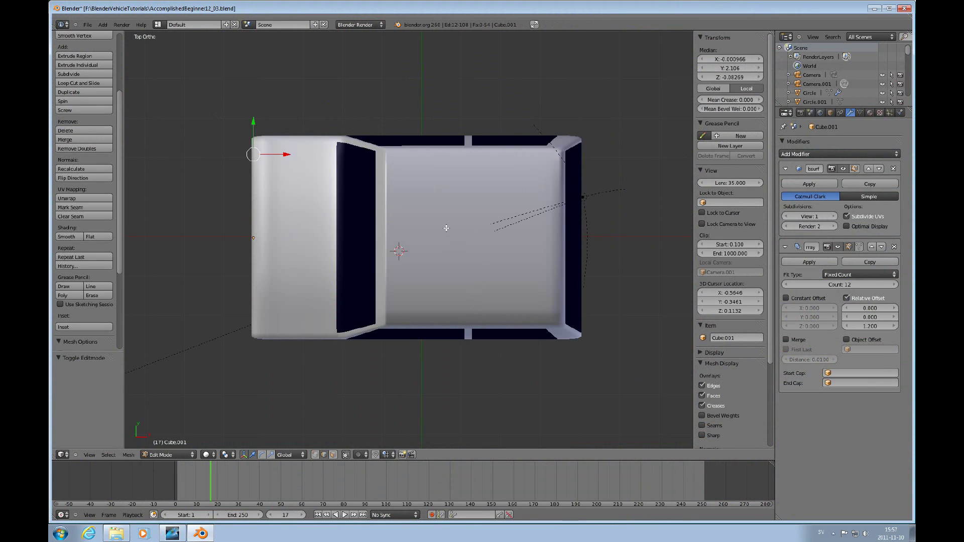
{"action": "key", "text": "Tab"}
{"action": "right_click", "coordinate": [413, 231]}
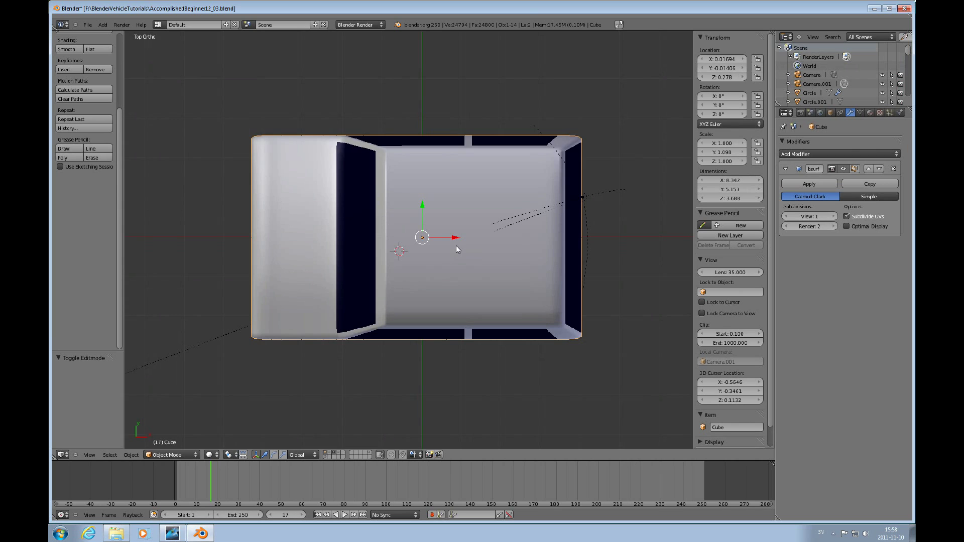
{"action": "key", "text": "Tab"}
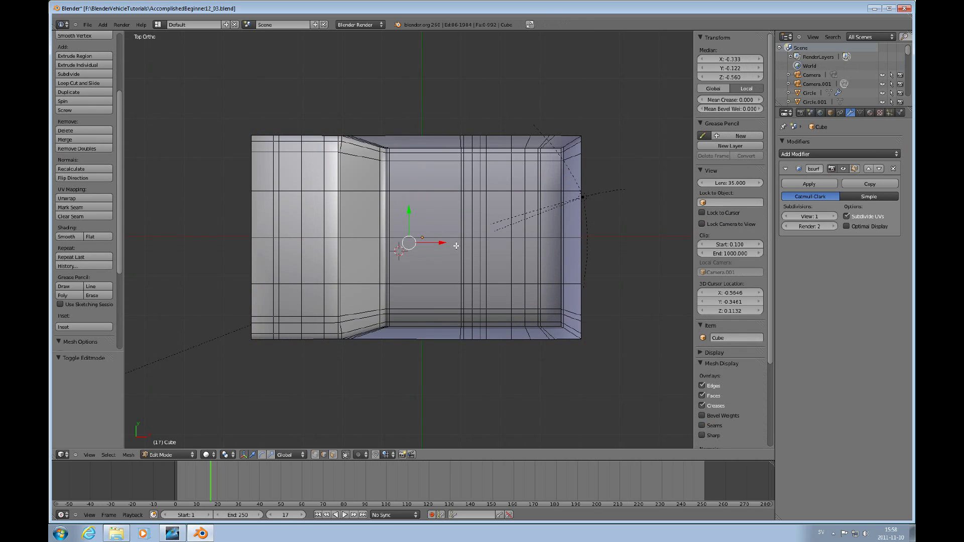
With face select and occlusion off, box-select the body's upper half and delete those faces.
{"action": "left_click", "coordinate": [332, 455]}
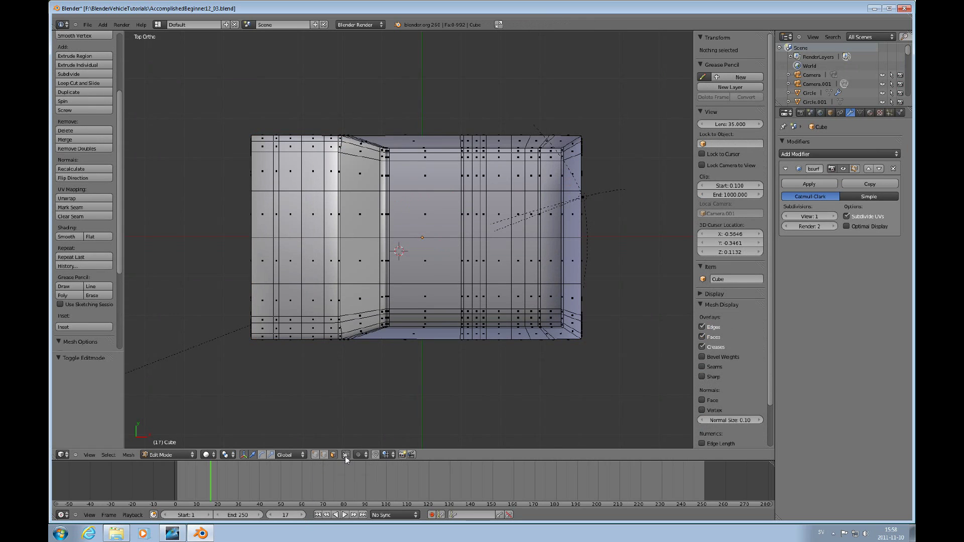
{"action": "left_click", "coordinate": [345, 455]}
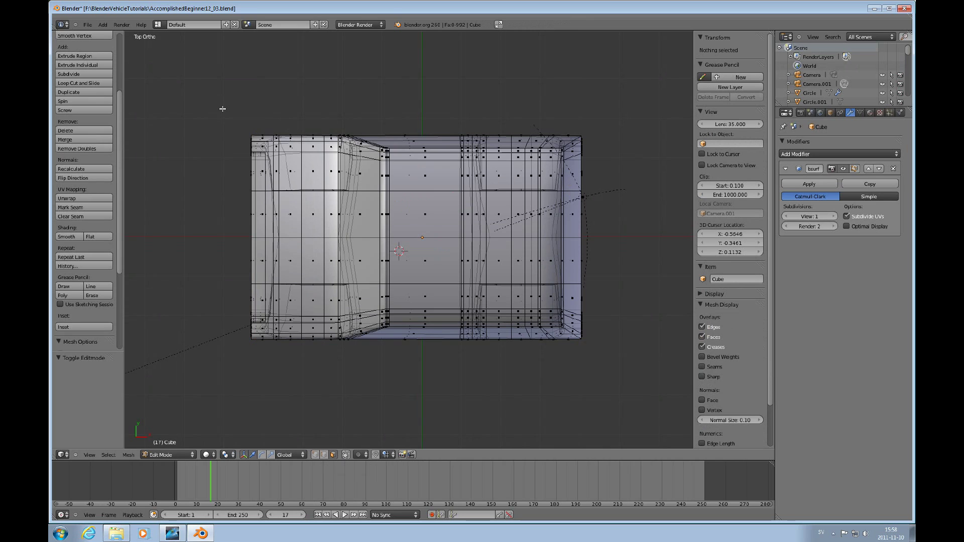
{"action": "key", "text": "b"}
{"action": "left_click_drag", "start_coordinate": [223, 109], "coordinate": [656, 233]}
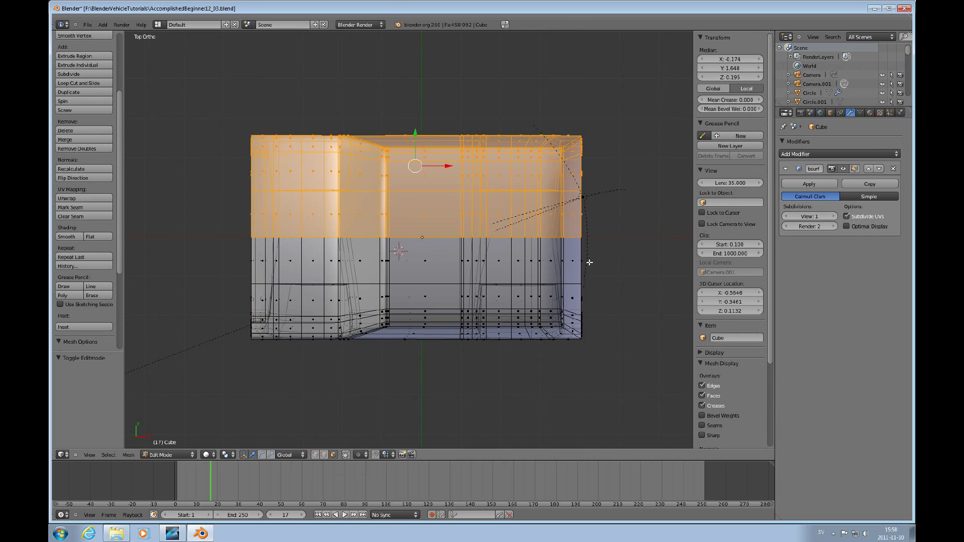
{"action": "key", "text": "x"}
{"action": "key", "text": "Down"}
{"action": "key", "text": "Down"}
{"action": "key", "text": "Return"}
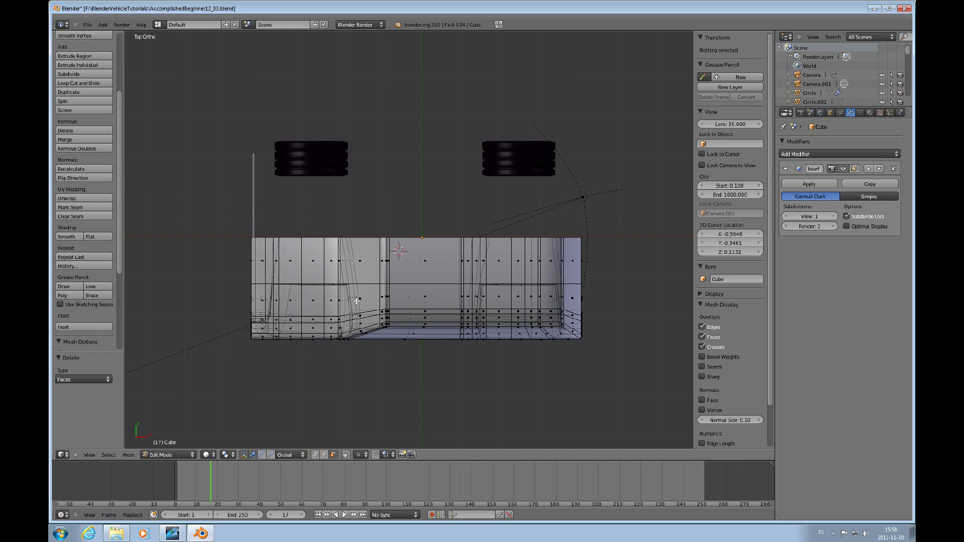
Zoom in on the half car in Left Ortho view with edge select mode active.
{"action": "key", "text": "ctrl+KP_3"}
{"action": "scroll", "coordinate": [455, 263], "scroll_direction": "up", "scroll_amount": 5, "text": "shift"}
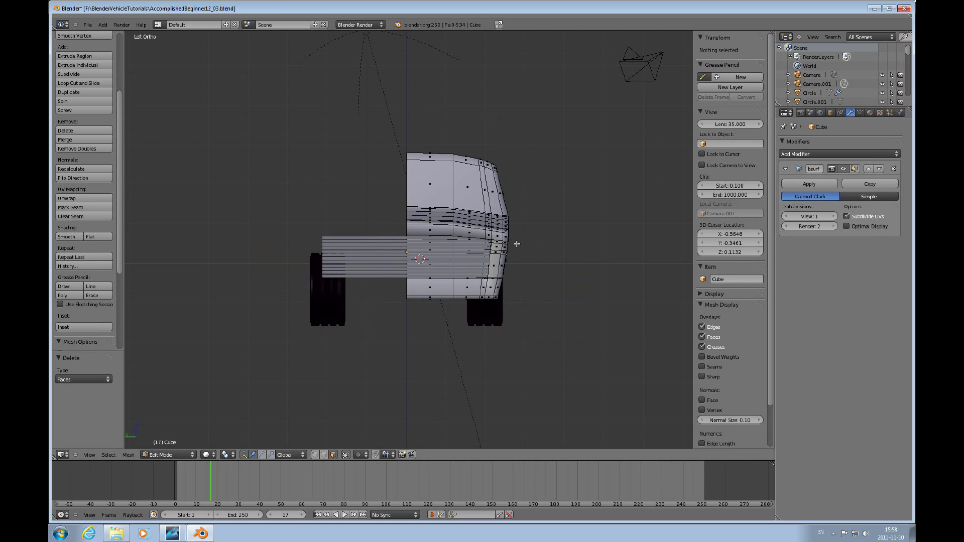
{"action": "scroll", "coordinate": [517, 244], "scroll_direction": "up", "scroll_amount": 4}
{"action": "scroll", "coordinate": [517, 244], "scroll_direction": "down", "scroll_amount": 1}
{"action": "scroll", "coordinate": [517, 243], "scroll_direction": "down", "scroll_amount": 1}
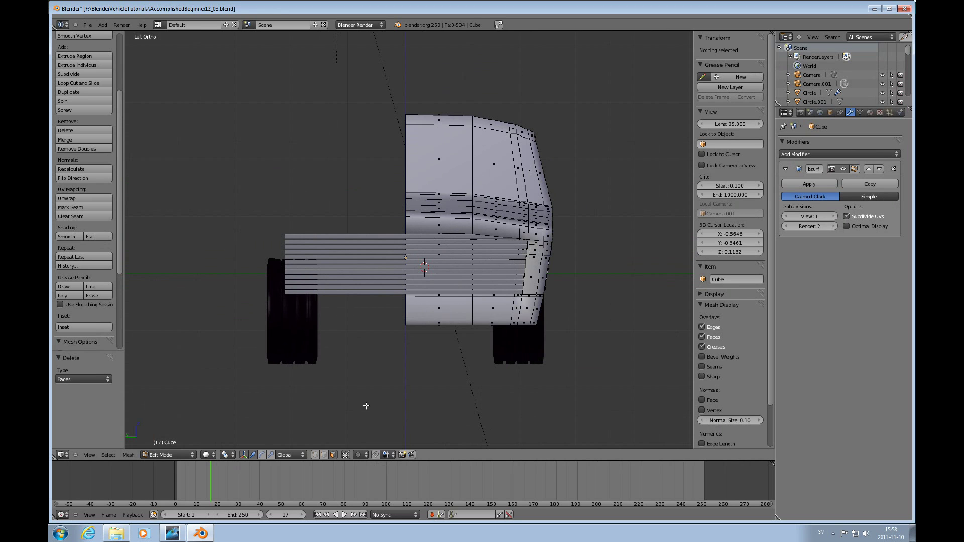
{"action": "left_click", "coordinate": [323, 455]}
Add a 12-vertex circle mesh and rotate it 90° about Y to stand upright.
{"action": "key", "text": "shift+a"}
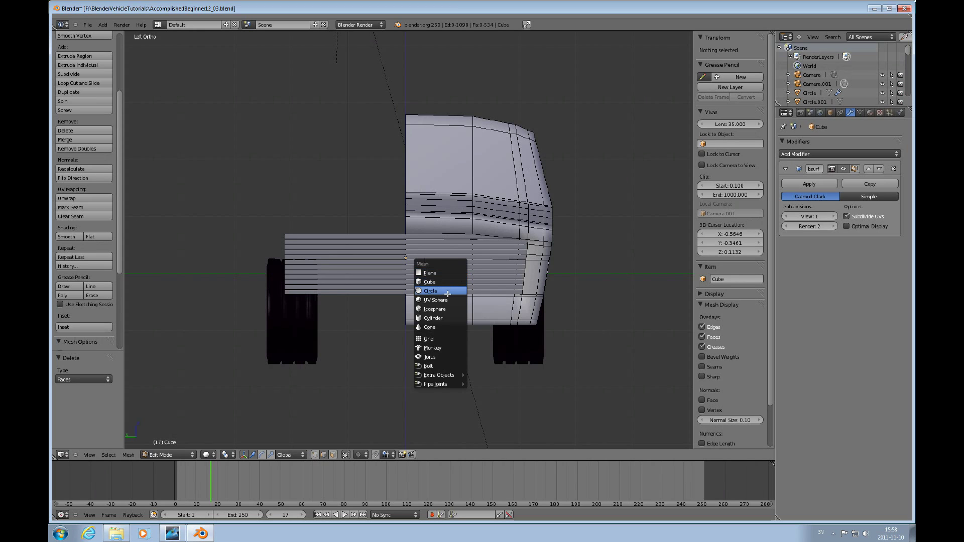
{"action": "left_click", "coordinate": [447, 293]}
{"action": "left_click", "coordinate": [85, 379]}
{"action": "type", "text": "12"}
{"action": "key", "text": "Return"}
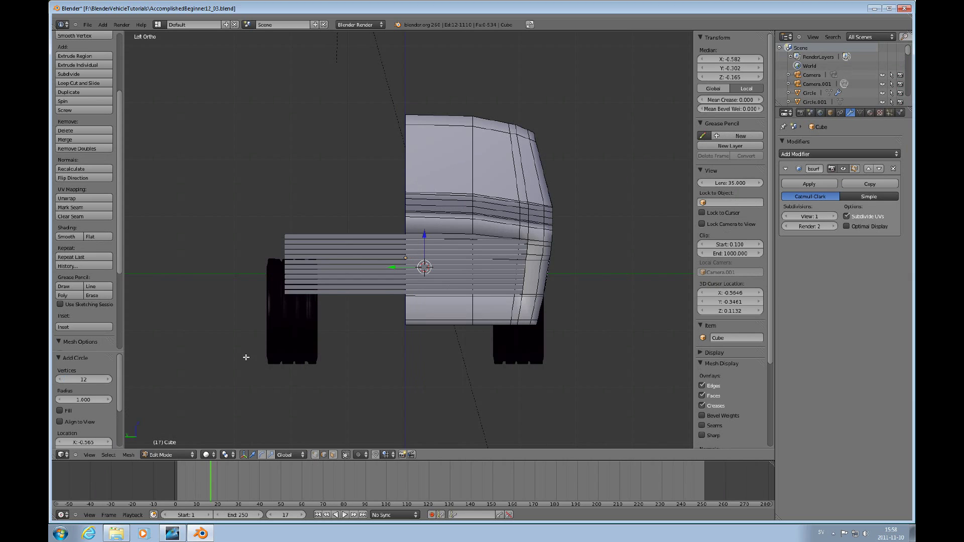
{"action": "middle_click_drag", "start_coordinate": [310, 319], "coordinate": [312, 329]}
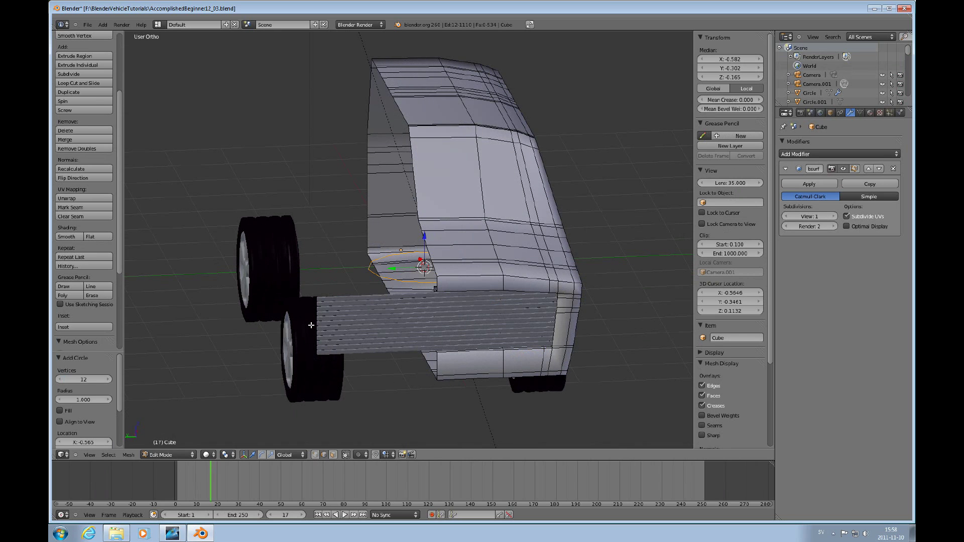
{"action": "type", "text": "ry90"}
{"action": "key", "text": "Return"}
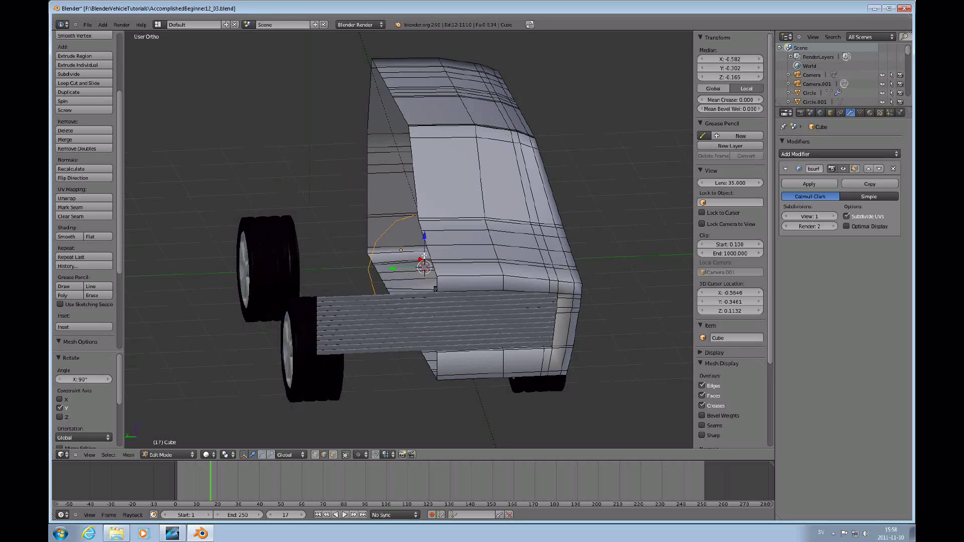
Move the circle along X and Y to the body's front corner and scale it to about 0.3.
{"action": "key", "text": "g"}
{"action": "key", "text": "x"}
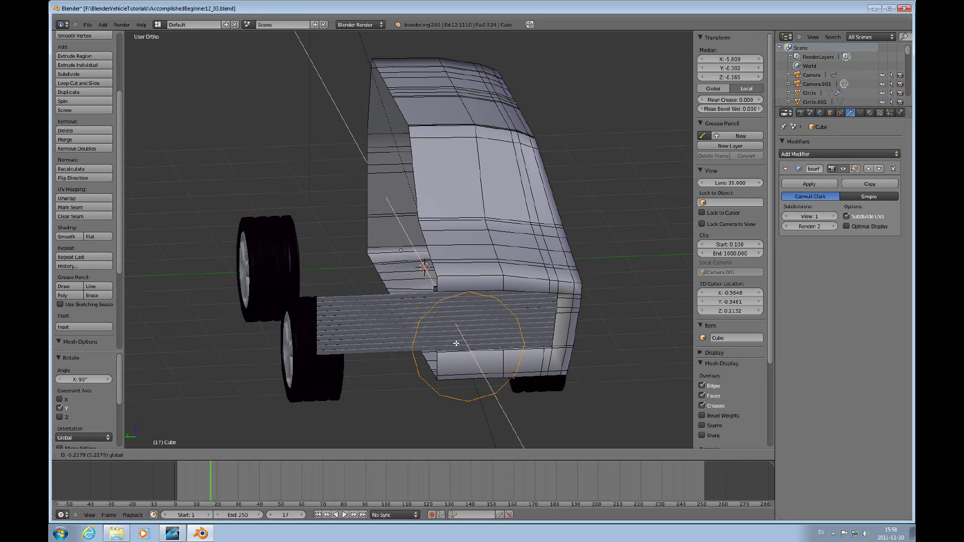
{"action": "left_click", "coordinate": [461, 340]}
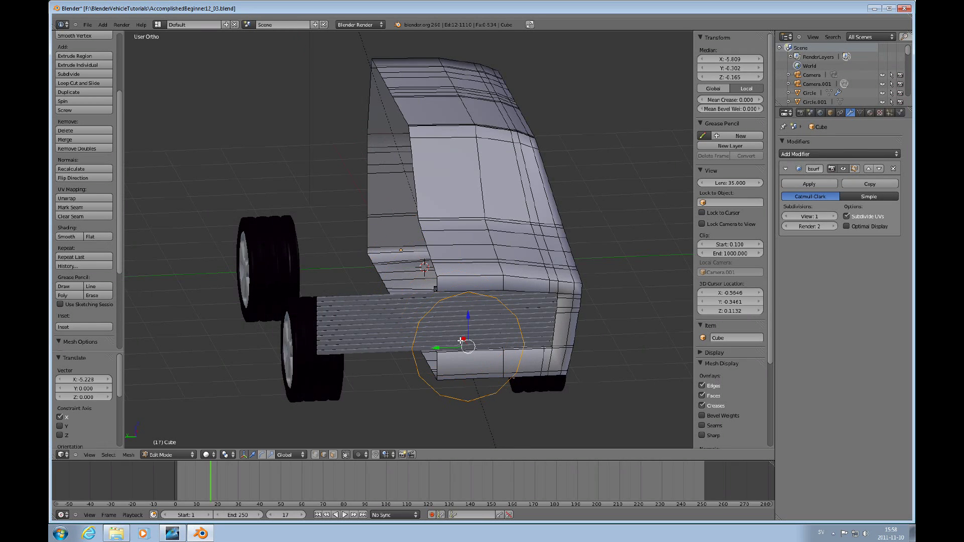
{"action": "key", "text": "ctrl+KP_3"}
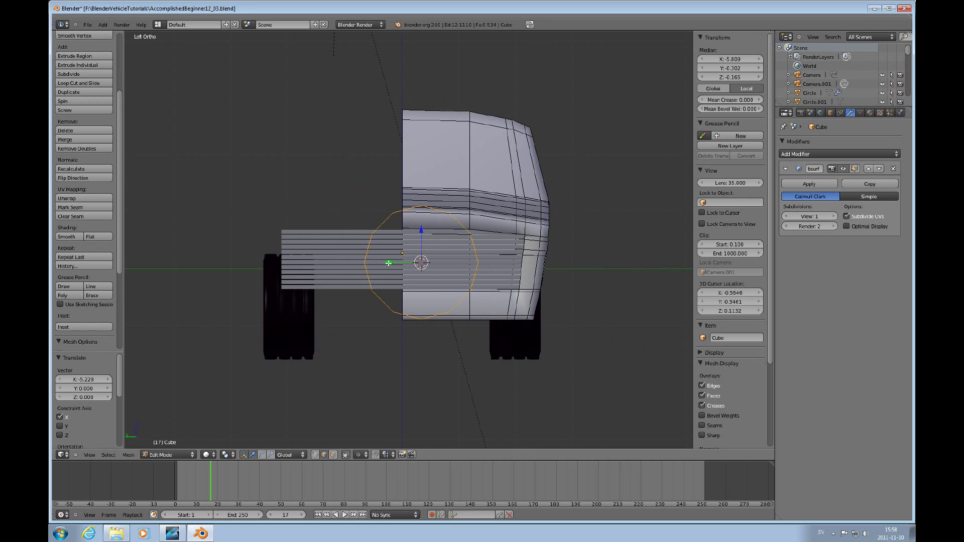
{"action": "key", "text": "g"}
{"action": "key", "text": "y"}
{"action": "left_click", "coordinate": [473, 252]}
{"action": "key", "text": "s"}
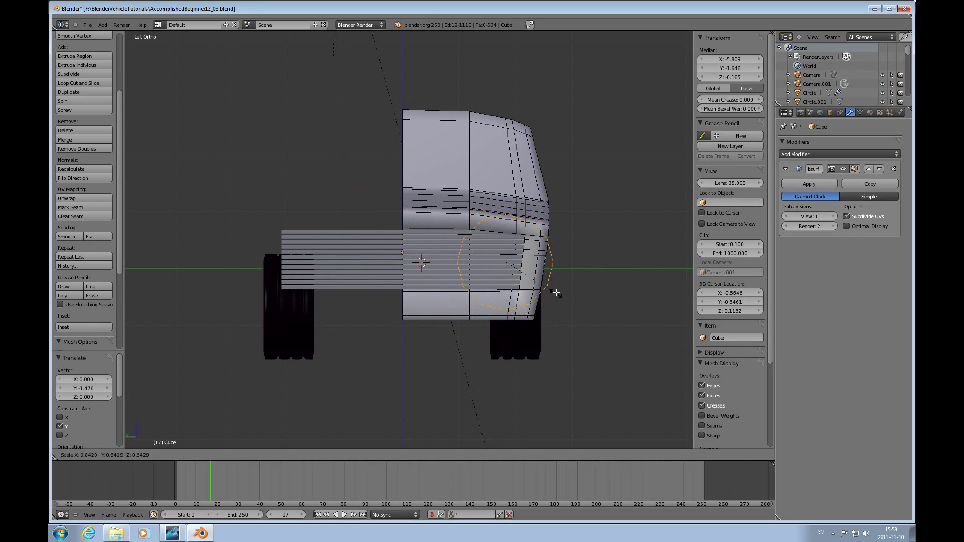
{"action": "left_click", "coordinate": [525, 271]}
Fine-tune the circle's position with the manipulator arrows so it sits at the bumper corner.
{"action": "left_click_drag", "start_coordinate": [505, 232], "coordinate": [504, 218]}
{"action": "left_click_drag", "start_coordinate": [478, 249], "coordinate": [490, 248]}
{"action": "left_click", "coordinate": [551, 264]}
{"action": "middle_click_drag", "start_coordinate": [549, 261], "coordinate": [564, 255]}
{"action": "left_click_drag", "start_coordinate": [549, 247], "coordinate": [614, 248]}
{"action": "middle_click_drag", "start_coordinate": [614, 248], "coordinate": [622, 247]}
{"action": "left_click_drag", "start_coordinate": [615, 247], "coordinate": [604, 253]}
{"action": "mouse_move", "coordinate": [606, 255]}
{"action": "middle_mouse_down"}
{"action": "mouse_move", "coordinate": [579, 263]}
{"action": "mouse_move", "coordinate": [591, 262]}
{"action": "middle_mouse_up"}
Give the circle's edges a full crease of 1 and slide it back into the bumper.
{"action": "scroll", "coordinate": [591, 261], "scroll_direction": "up", "scroll_amount": 3}
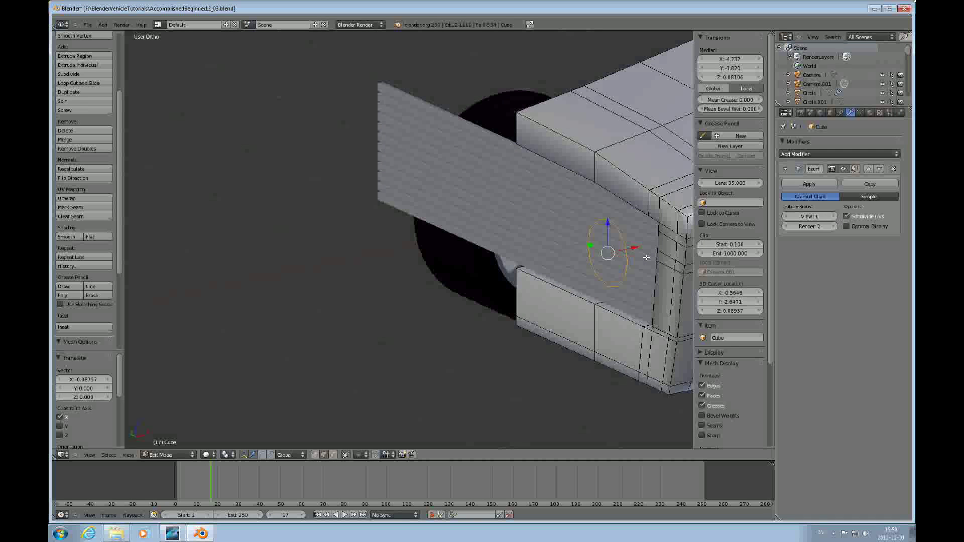
{"action": "key", "text": "shift+e"}
{"action": "key", "text": "1"}
{"action": "key", "text": "Return"}
{"action": "left_click_drag", "start_coordinate": [632, 249], "coordinate": [606, 258]}
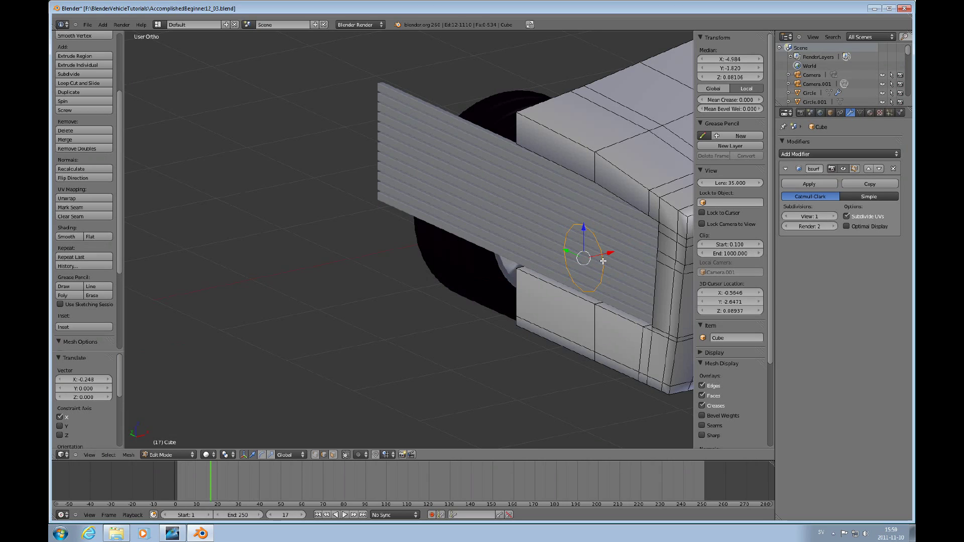
Extrude the circle into a ring moved 0.173 along X, forming a short tube.
{"action": "key", "text": "e"}
{"action": "right_click", "coordinate": [608, 257]}
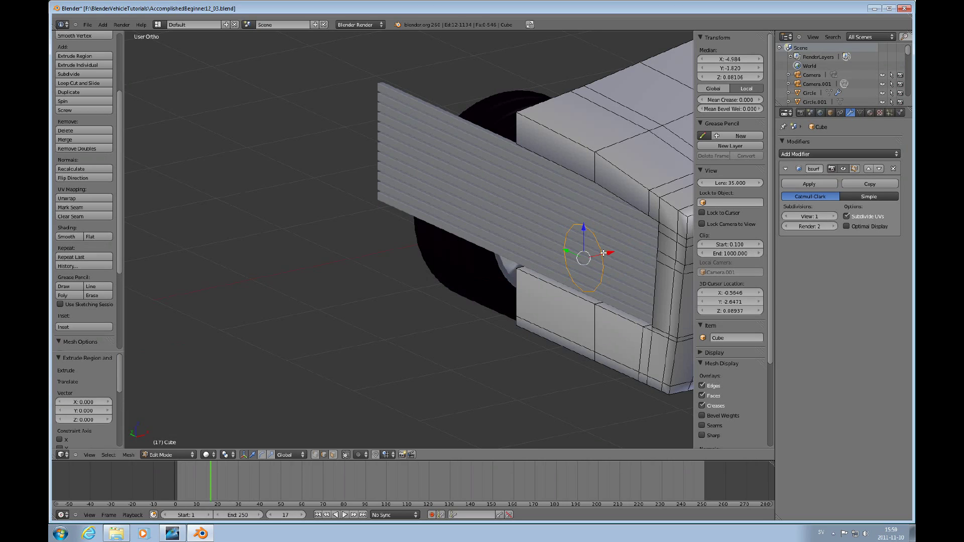
{"action": "key", "text": "g"}
{"action": "key", "text": "x"}
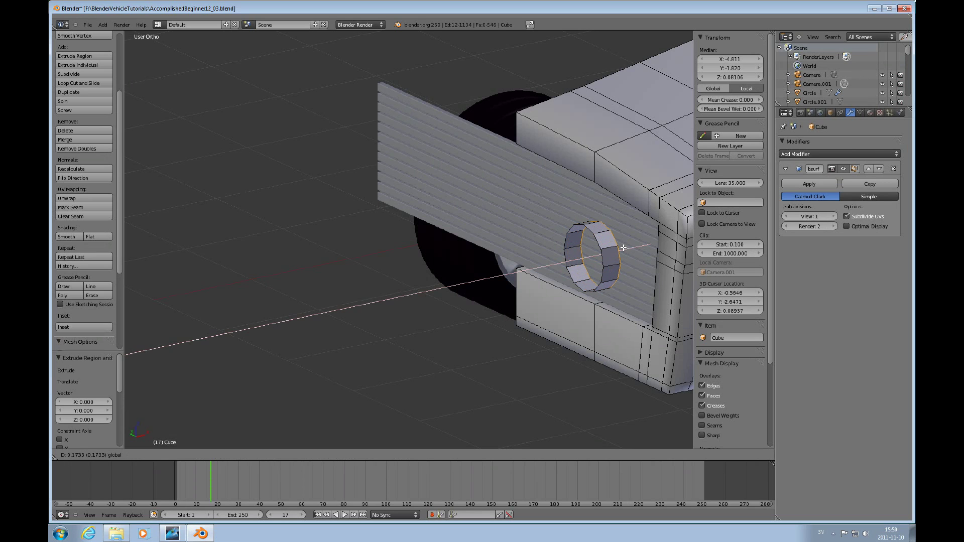
{"action": "left_click", "coordinate": [623, 248]}
{"action": "middle_click_drag", "start_coordinate": [628, 255], "coordinate": [619, 264]}
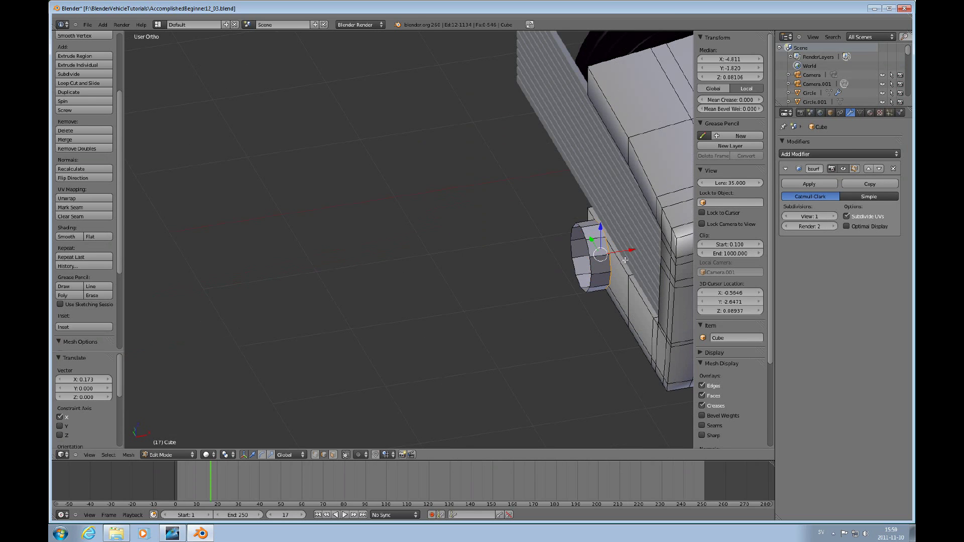
{"action": "key", "text": "Tab"}
{"action": "key", "text": "Tab"}
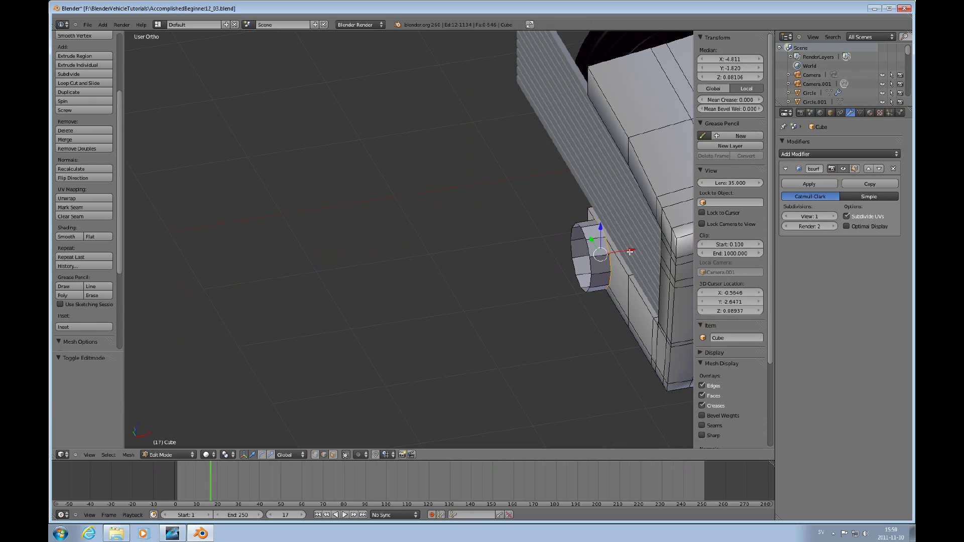
Select the tube's outer edge loop and extrude the rim further outward.
{"action": "key", "text": "ctrl+Tab"}
{"action": "left_click", "coordinate": [605, 270]}
{"action": "middle_click_drag", "start_coordinate": [605, 266], "coordinate": [581, 258]}
{"action": "key", "text": "ctrl+Tab"}
{"action": "left_click", "coordinate": [515, 271]}
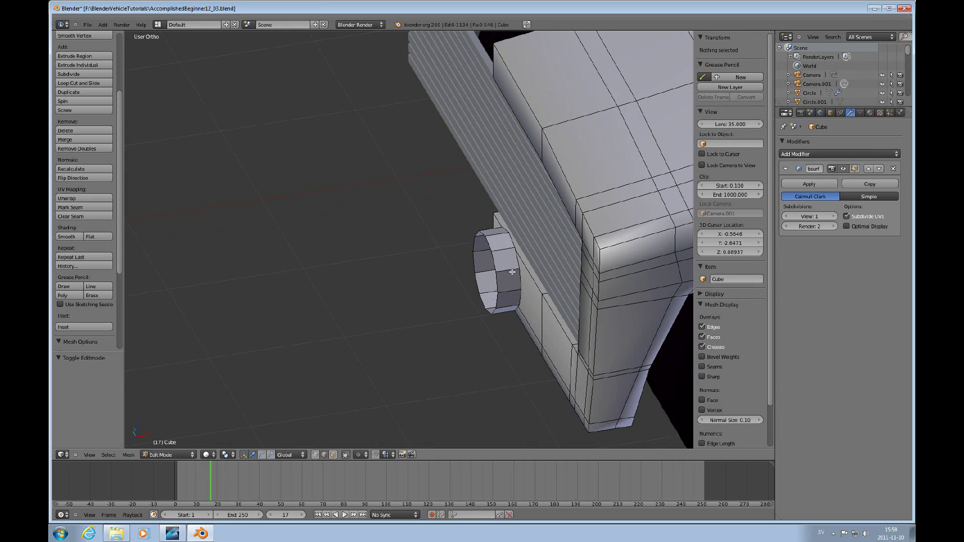
{"action": "right_click", "coordinate": [517, 271], "text": "alt"}
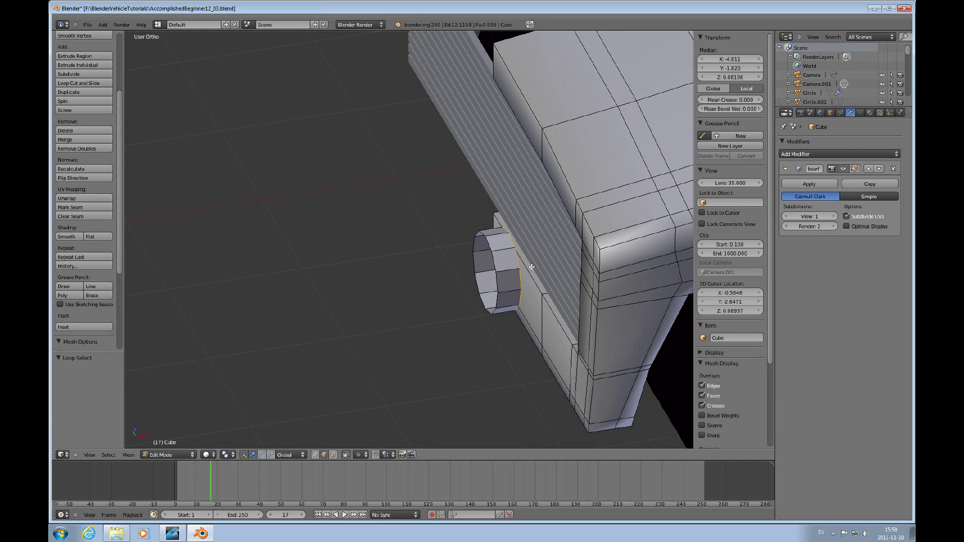
{"action": "key", "text": "e"}
{"action": "left_click", "coordinate": [555, 260]}
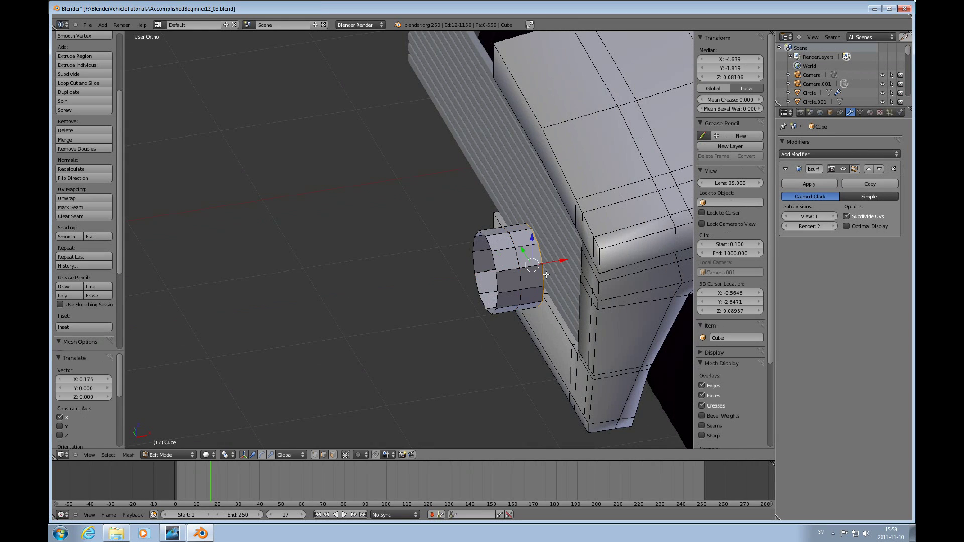
{"action": "middle_click_drag", "start_coordinate": [556, 260], "coordinate": [521, 255]}
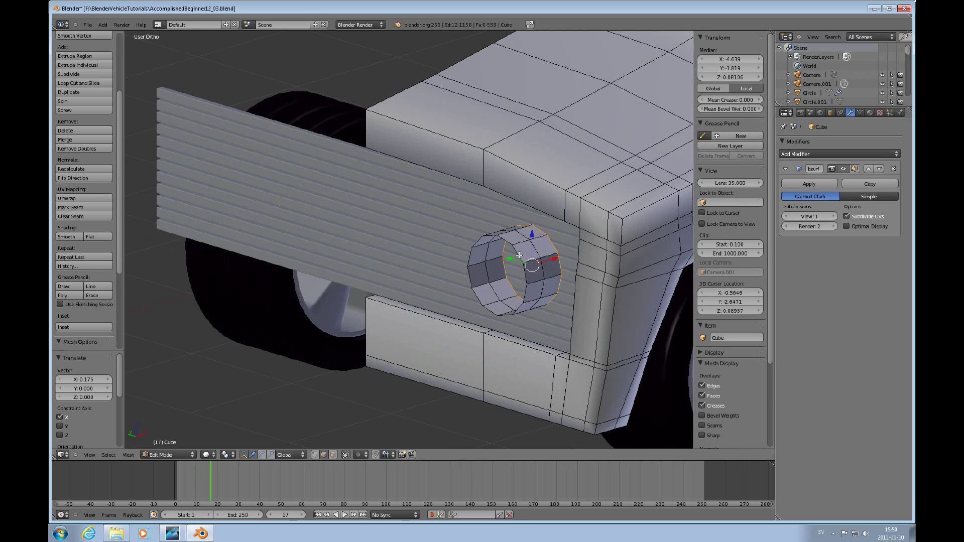
Extrude the front loop twice along X, scaling each new loop inward.
{"action": "right_click", "coordinate": [518, 256], "text": "alt"}
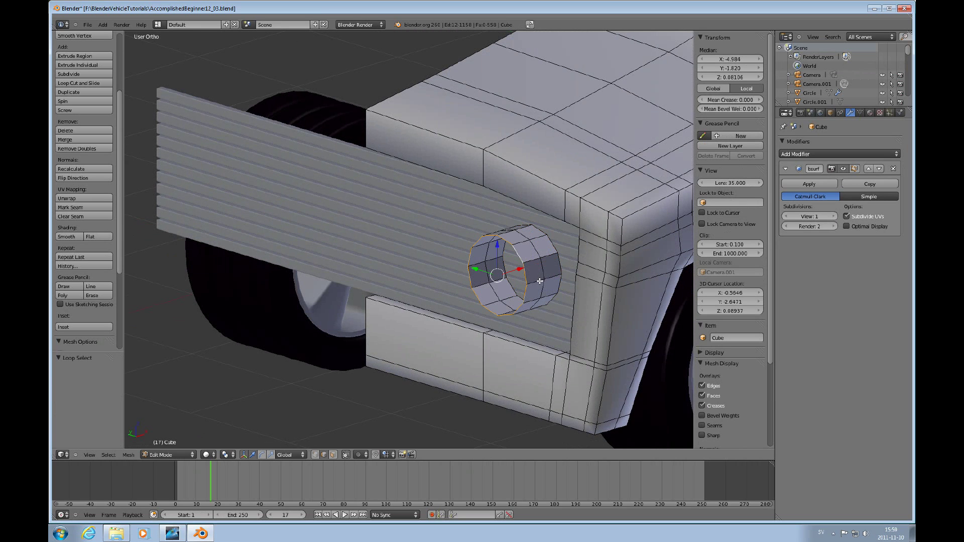
{"action": "key", "text": "e"}
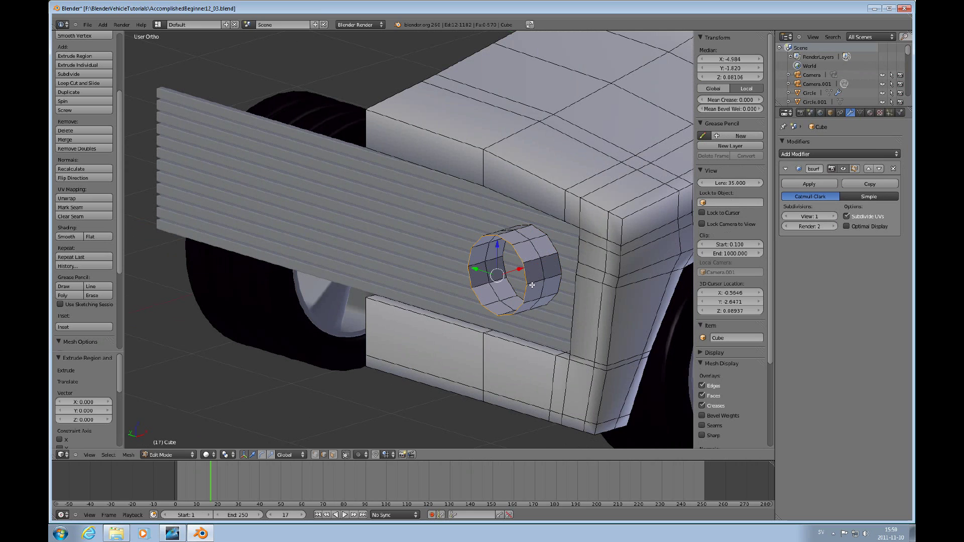
{"action": "key", "text": "x"}
{"action": "left_click", "coordinate": [511, 271]}
{"action": "key", "text": "s"}
{"action": "left_click", "coordinate": [528, 281]}
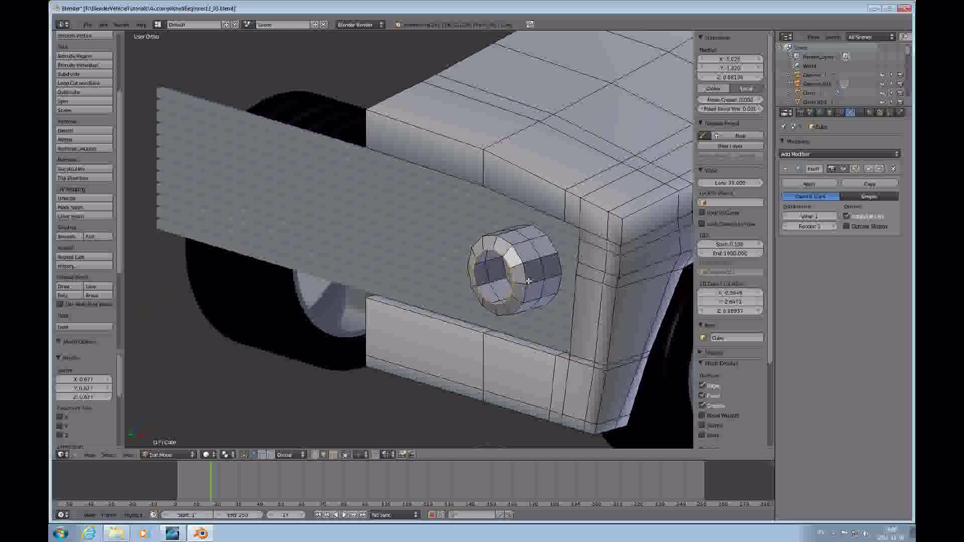
{"action": "key", "text": "e"}
{"action": "key", "text": "x"}
{"action": "left_click", "coordinate": [507, 275]}
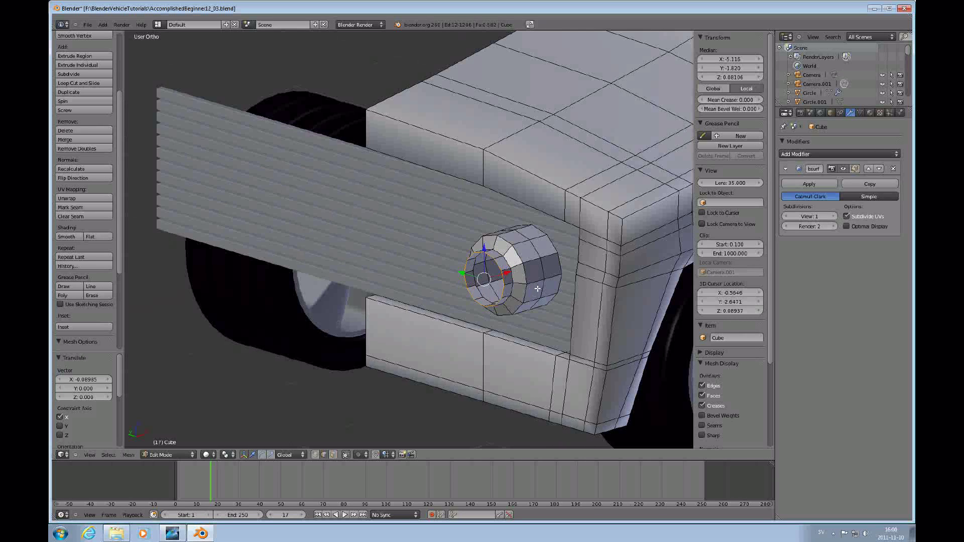
{"action": "key", "text": "s"}
{"action": "left_click", "coordinate": [512, 279]}
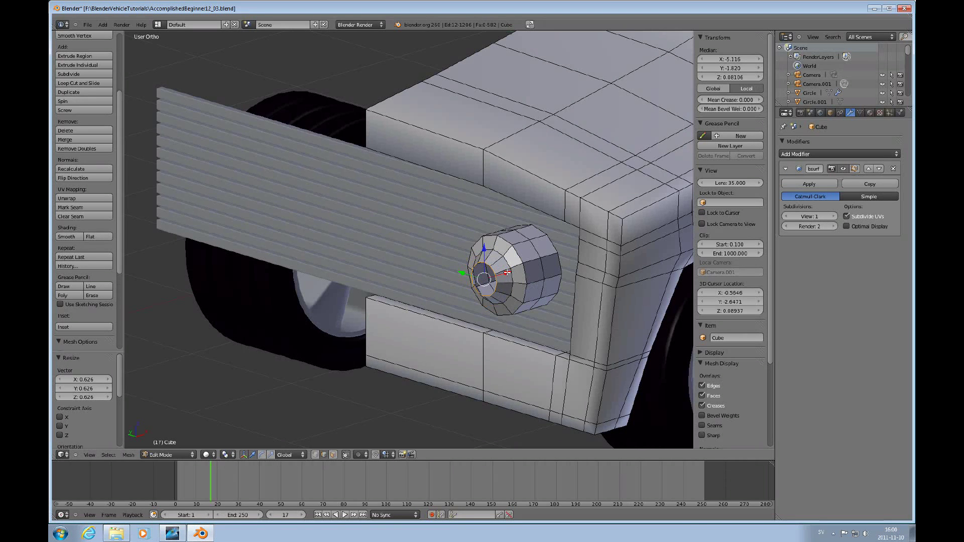
Shift the front loop along X, then extrude an inner loop and scale it to zero.
{"action": "key", "text": "g"}
{"action": "key", "text": "x"}
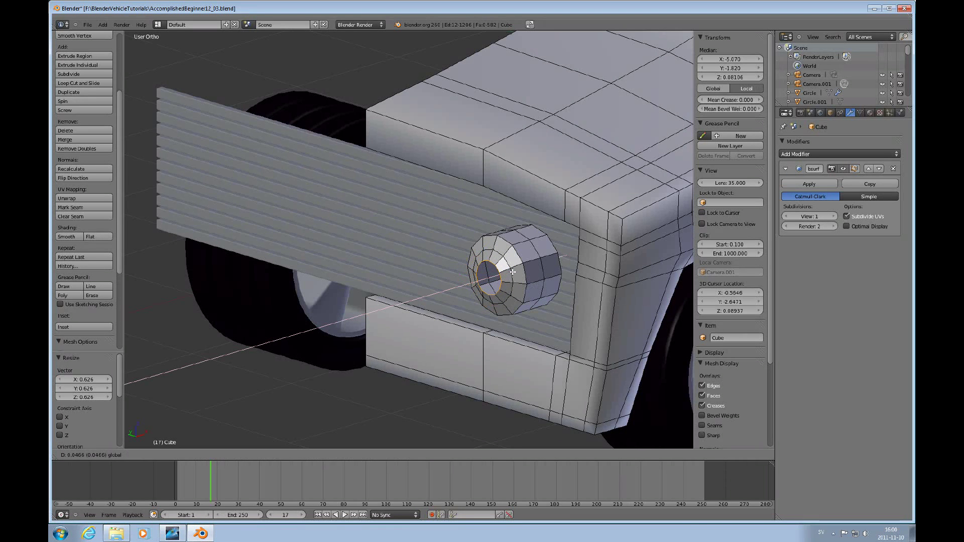
{"action": "left_click", "coordinate": [512, 274]}
{"action": "middle_click_drag", "start_coordinate": [514, 276], "coordinate": [537, 284]}
{"action": "key", "text": "e"}
{"action": "key", "text": "s"}
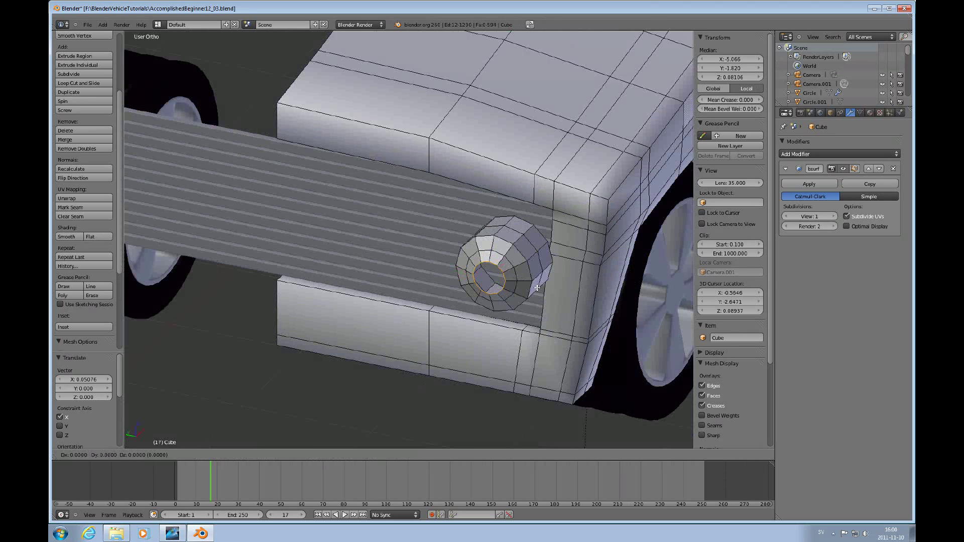
{"action": "left_click", "coordinate": [521, 288]}
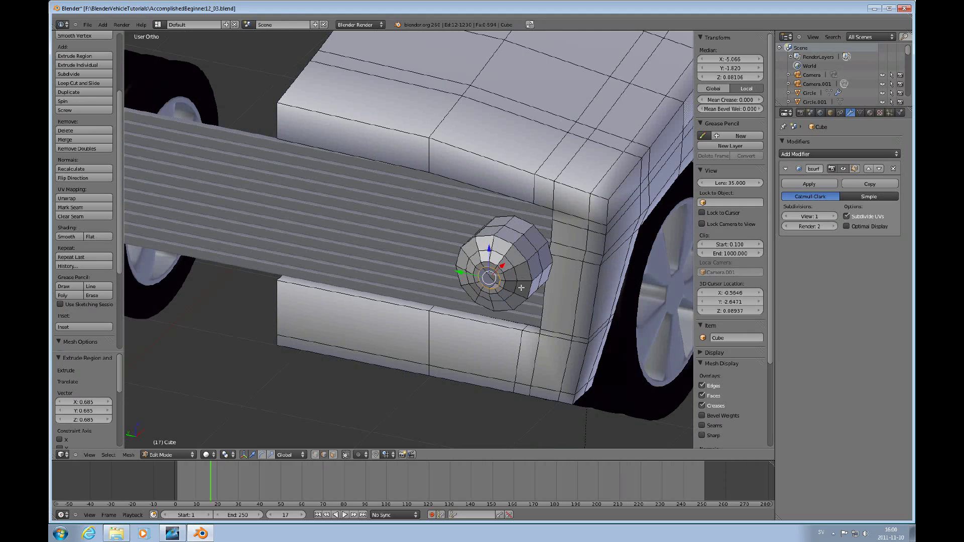
{"action": "key", "text": "s"}
{"action": "key", "text": "0"}
{"action": "key", "text": "Return"}
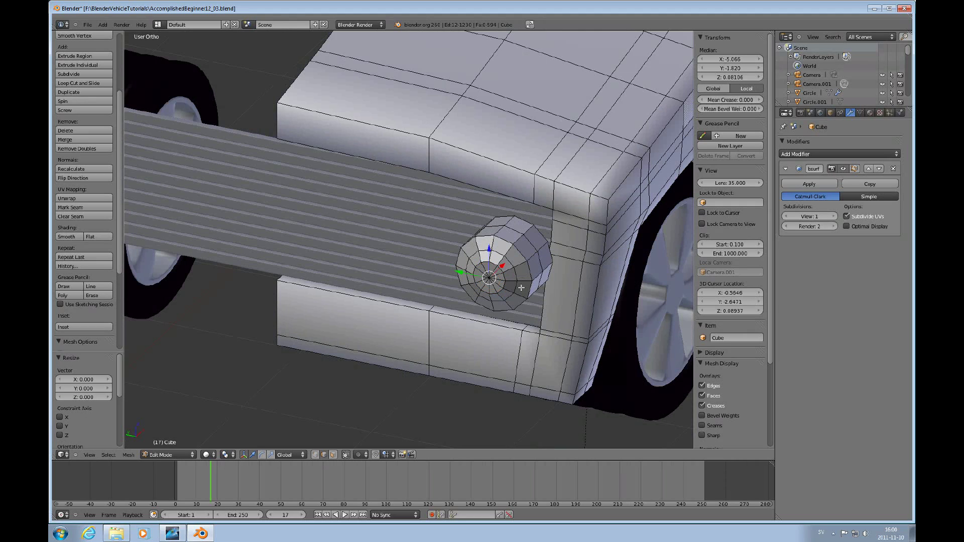
Merge the collapsed loop at center, enable the subsurf cage display, and turn occlusion back on.
{"action": "key", "text": "alt+m"}
{"action": "left_click", "coordinate": [522, 288]}
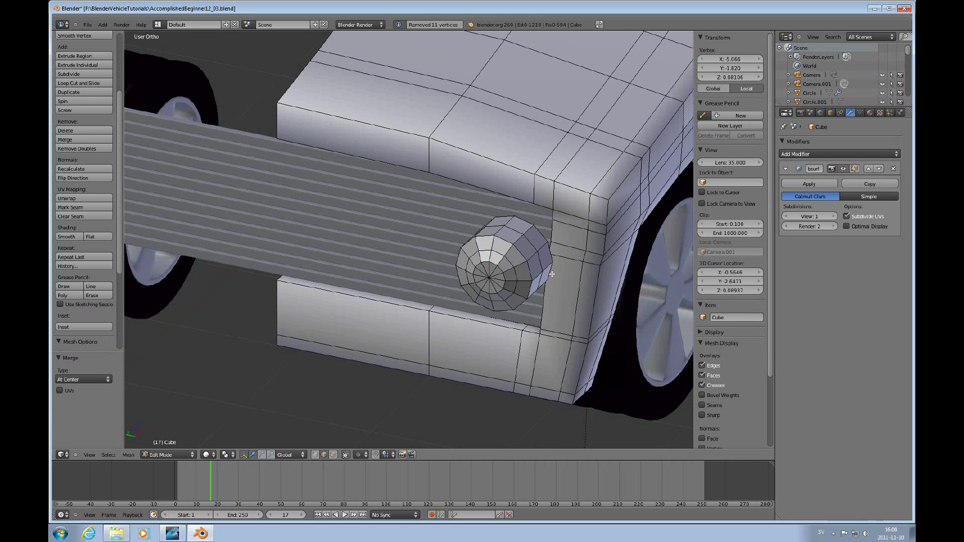
{"action": "middle_click_drag", "start_coordinate": [552, 274], "coordinate": [829, 115]}
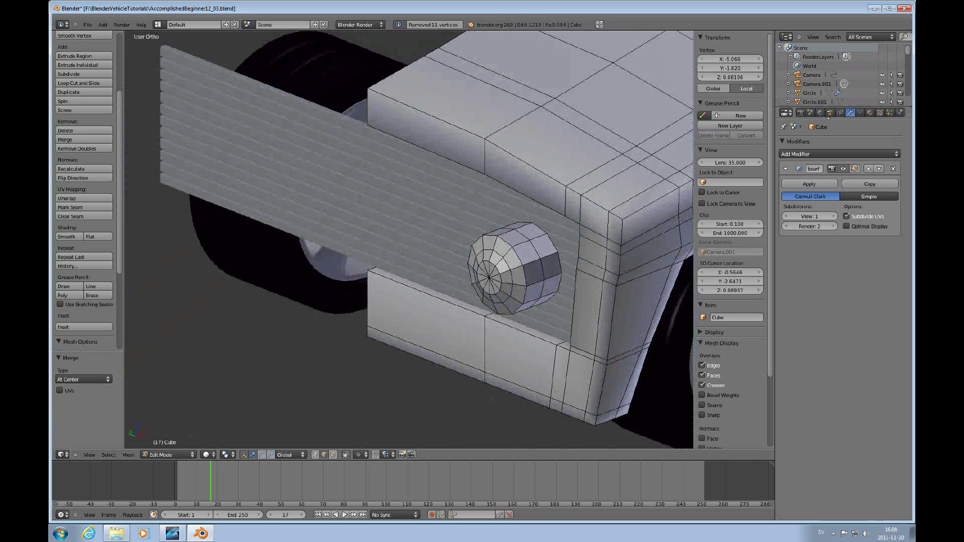
{"action": "left_click", "coordinate": [855, 169]}
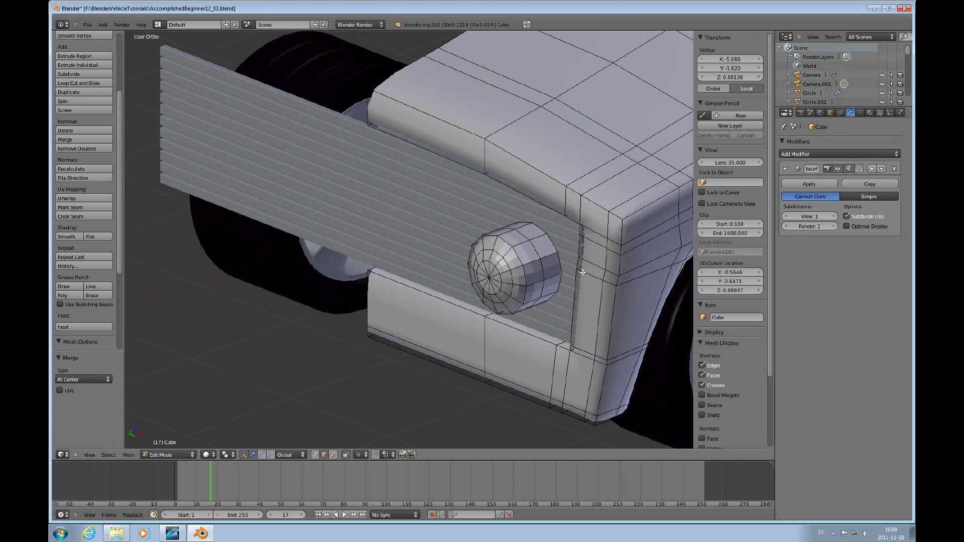
{"action": "middle_click_drag", "start_coordinate": [512, 274], "coordinate": [547, 321]}
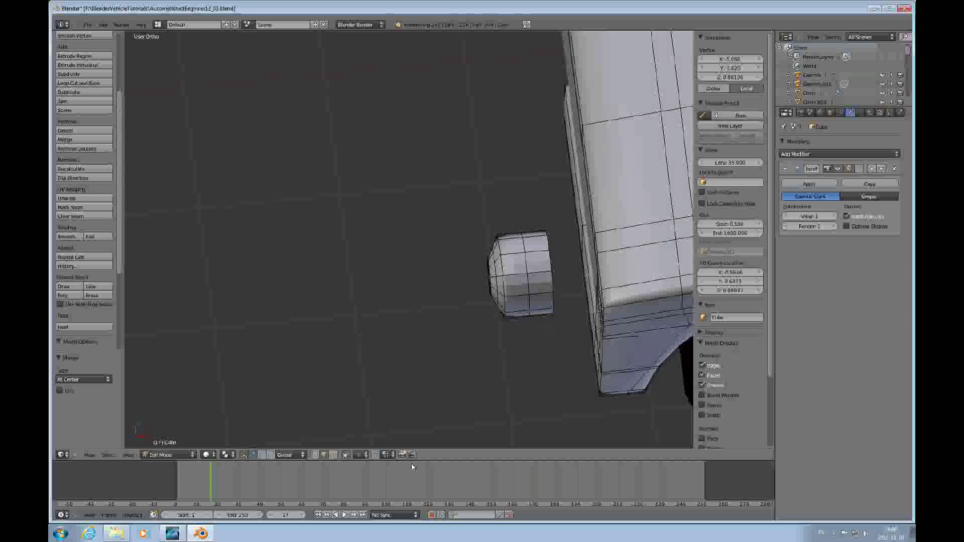
{"action": "left_click", "coordinate": [346, 455]}
Assign all headlight vertices to a new vertex group named HeadLight.L, then deselect them.
{"action": "mouse_move", "coordinate": [540, 329]}
{"action": "left_mouse_down", "text": "ctrl"}
{"action": "mouse_move", "coordinate": [461, 255]}
{"action": "mouse_move", "coordinate": [512, 210]}
{"action": "mouse_move", "coordinate": [556, 213]}
{"action": "mouse_move", "coordinate": [567, 308]}
{"action": "mouse_move", "coordinate": [542, 327]}
{"action": "left_mouse_up", "text": "ctrl"}
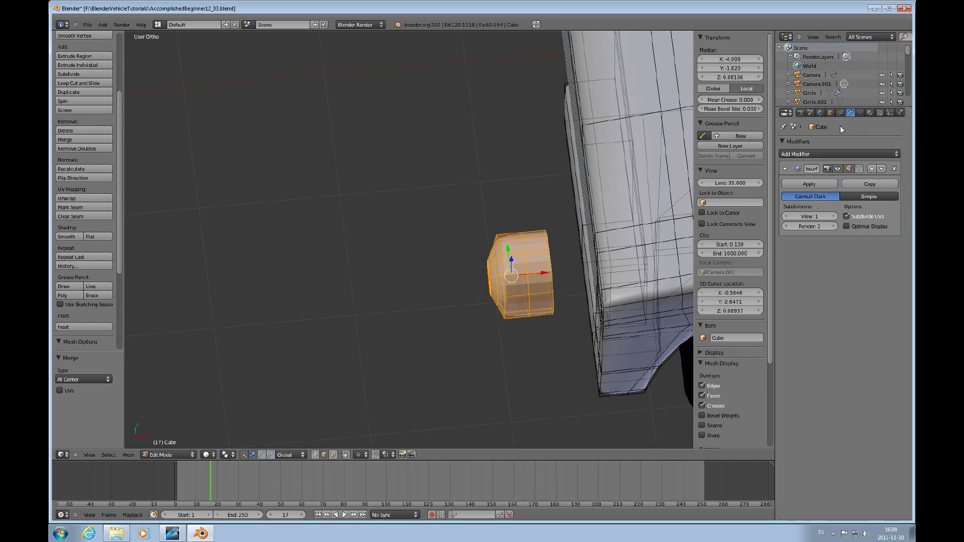
{"action": "left_click", "coordinate": [860, 113]}
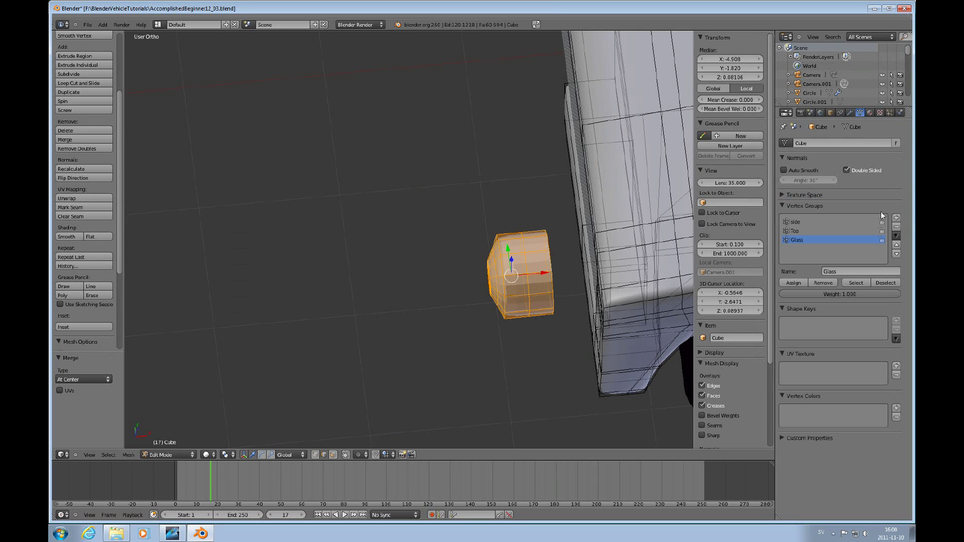
{"action": "left_click", "coordinate": [896, 222]}
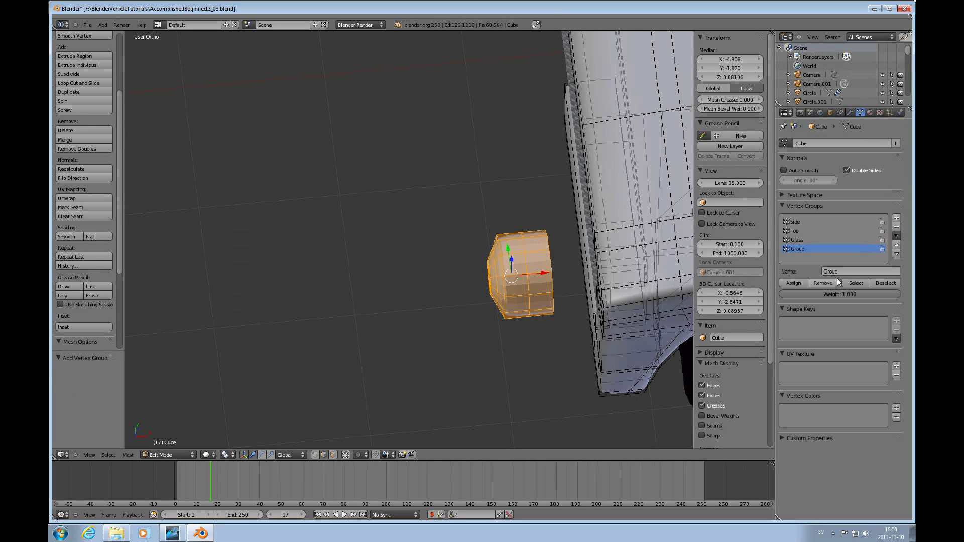
{"action": "left_click", "coordinate": [858, 272]}
{"action": "type", "text": "headLight.L"}
{"action": "key", "text": "Return"}
{"action": "left_click", "coordinate": [793, 283]}
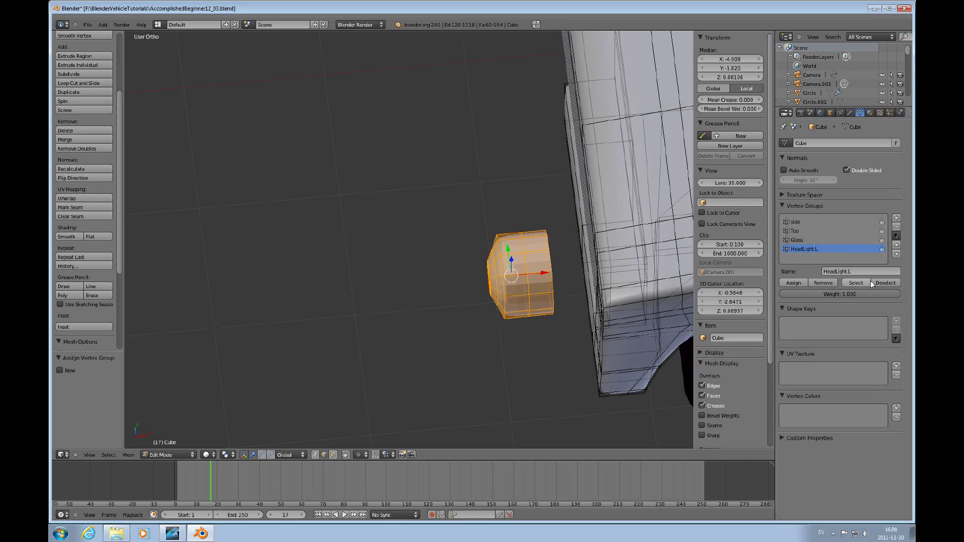
{"action": "left_click", "coordinate": [884, 282]}
{"action": "left_click", "coordinate": [855, 279]}
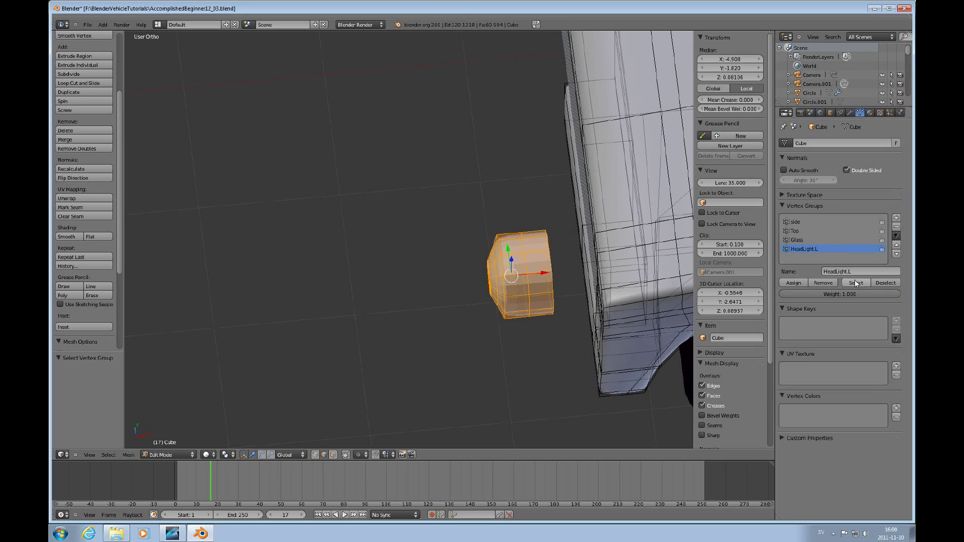
{"action": "left_click", "coordinate": [884, 281]}
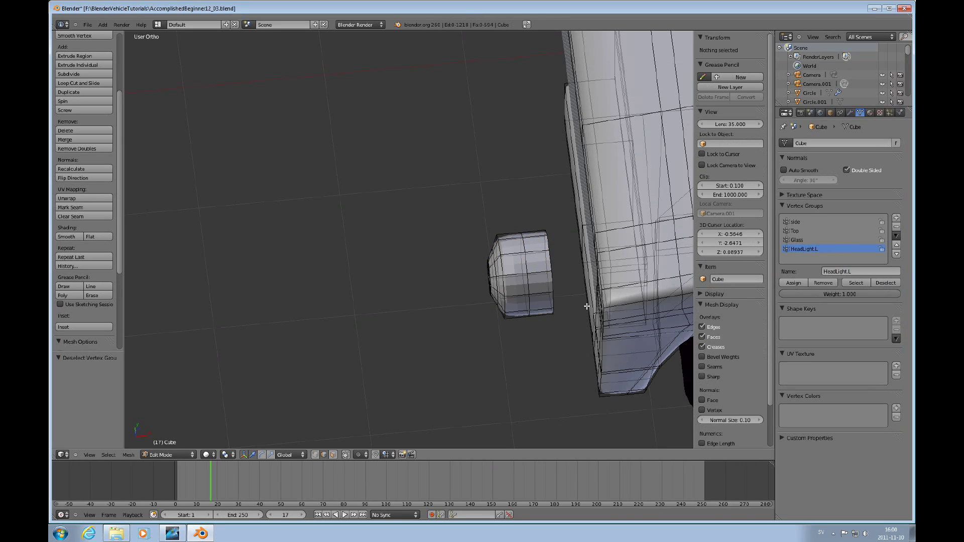
In face select mode, select two face rings around the headlight.
{"action": "middle_click_drag", "start_coordinate": [571, 282], "coordinate": [588, 259]}
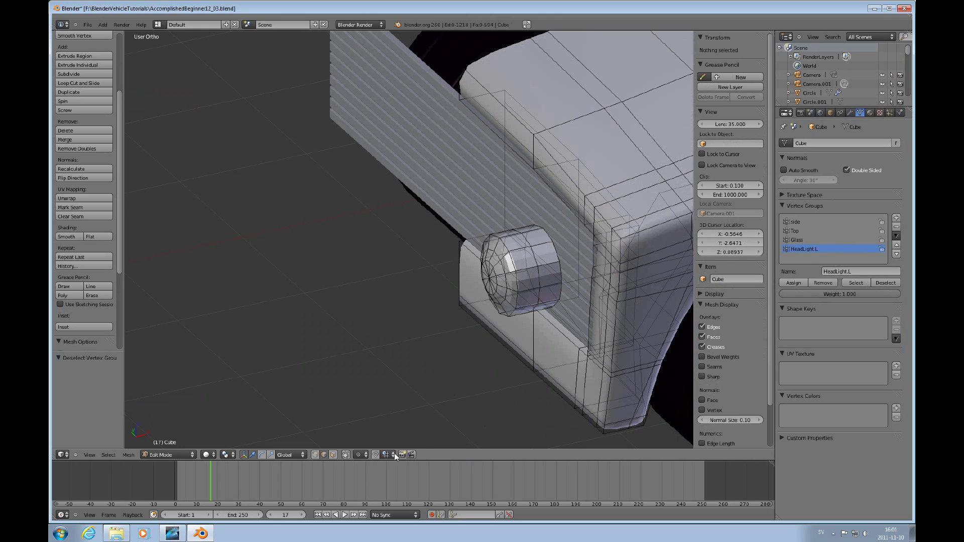
{"action": "left_click", "coordinate": [330, 456]}
{"action": "middle_click_drag", "start_coordinate": [531, 292], "coordinate": [552, 333]}
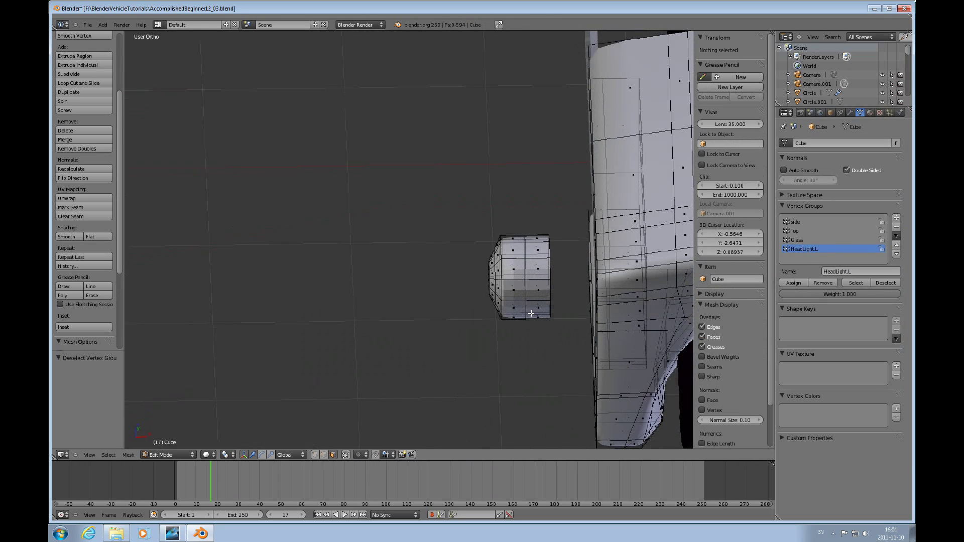
{"action": "left_click", "coordinate": [346, 454]}
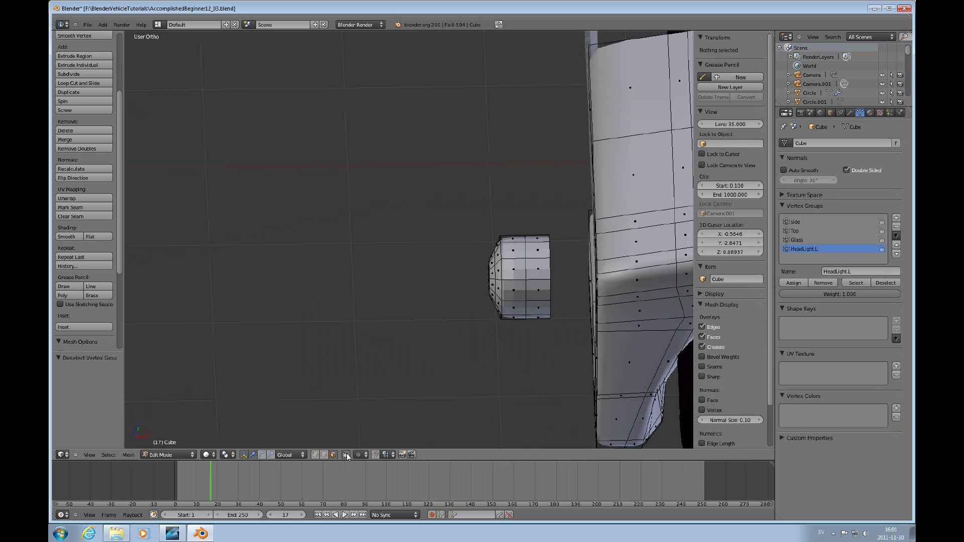
{"action": "right_click", "coordinate": [536, 317], "text": "alt"}
{"action": "right_click", "coordinate": [514, 291], "text": "alt+shift"}
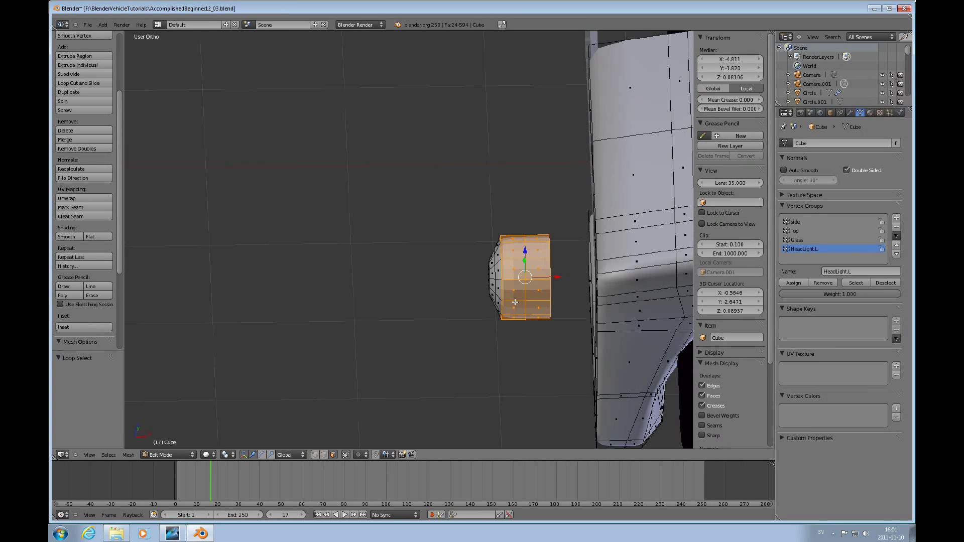
{"action": "middle_click_drag", "start_coordinate": [533, 299], "coordinate": [572, 275]}
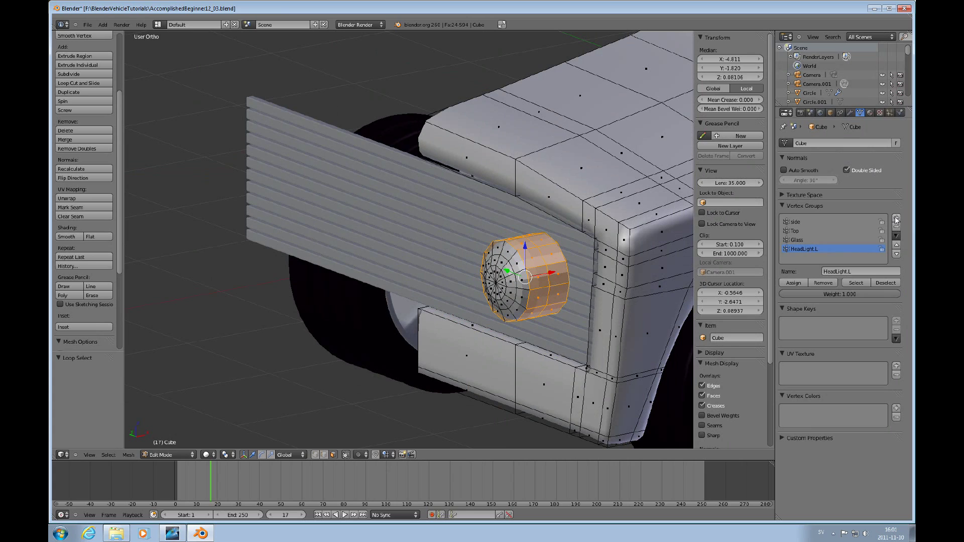
Add a third material slot using Aluminium, assign it to those faces, and deselect them.
{"action": "left_click", "coordinate": [870, 113]}
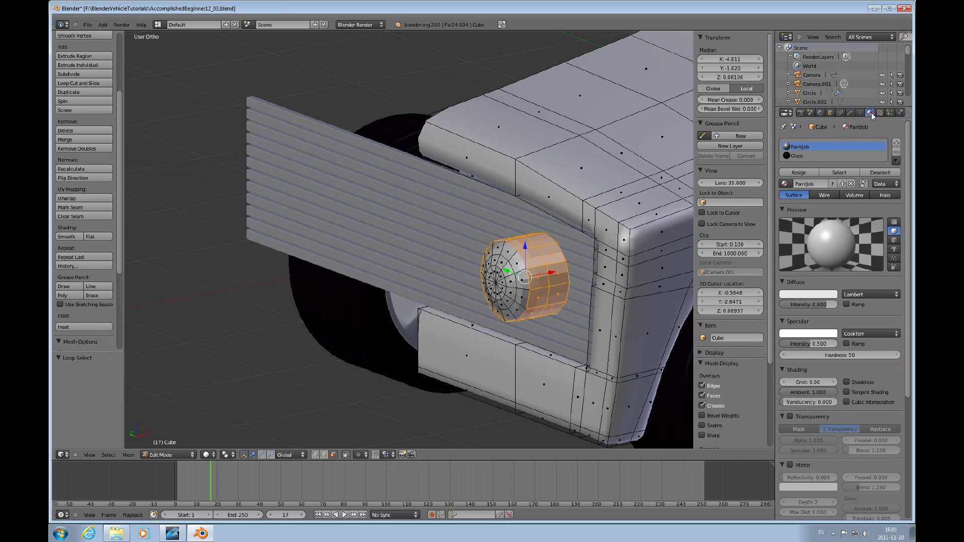
{"action": "left_click", "coordinate": [896, 144]}
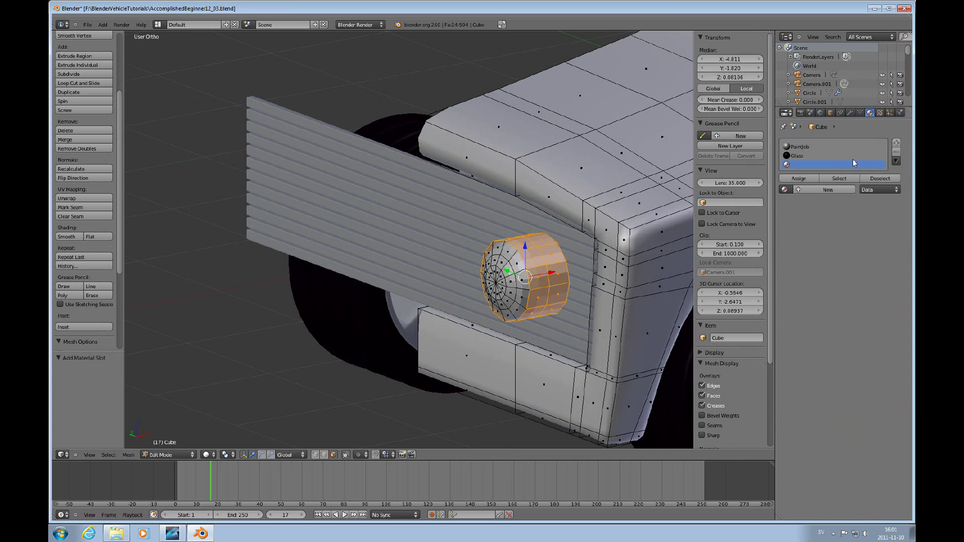
{"action": "left_click", "coordinate": [806, 189]}
{"action": "left_click", "coordinate": [784, 189]}
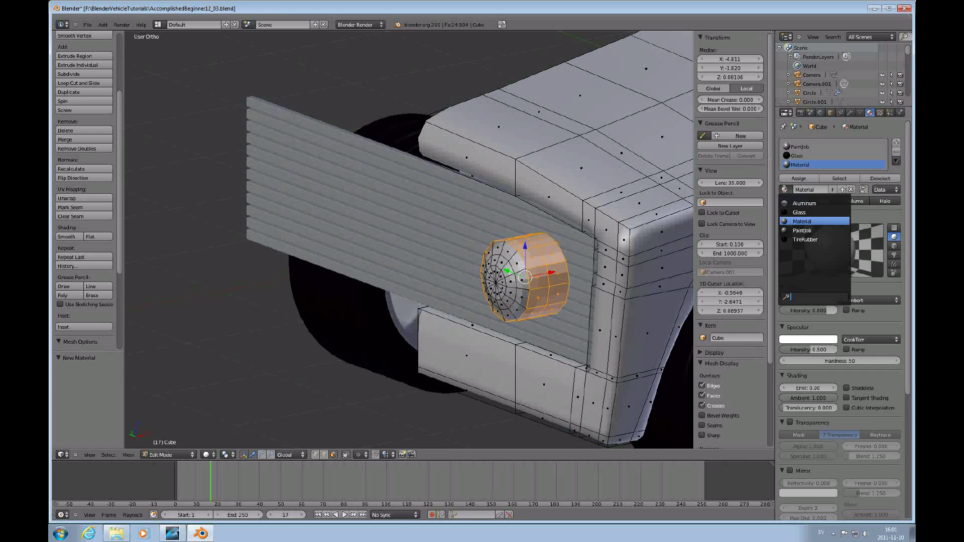
{"action": "left_click", "coordinate": [801, 206]}
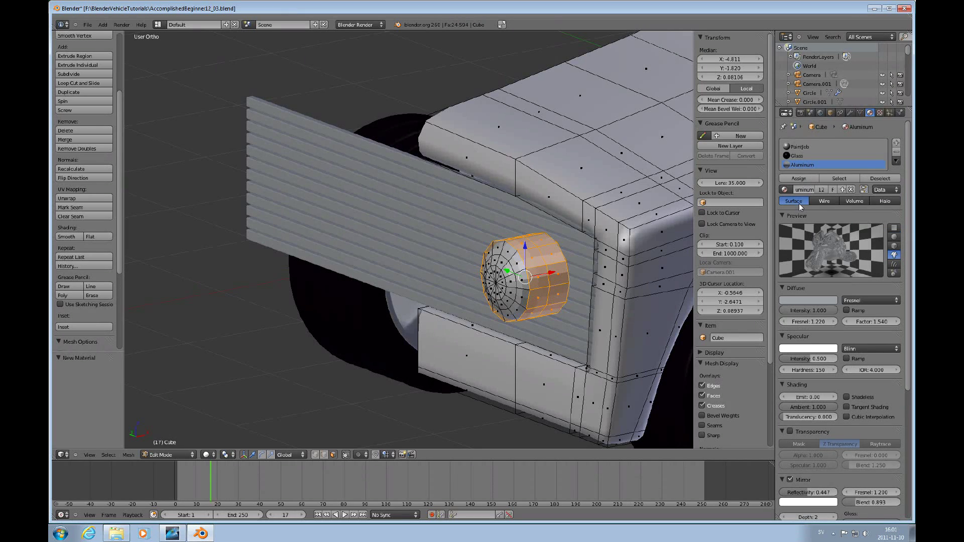
{"action": "left_click", "coordinate": [799, 178]}
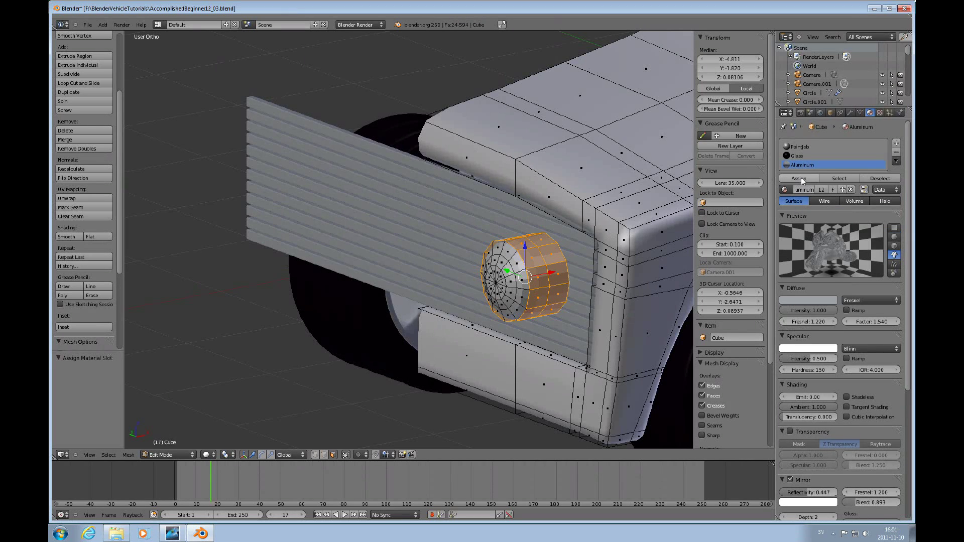
{"action": "left_click", "coordinate": [883, 179]}
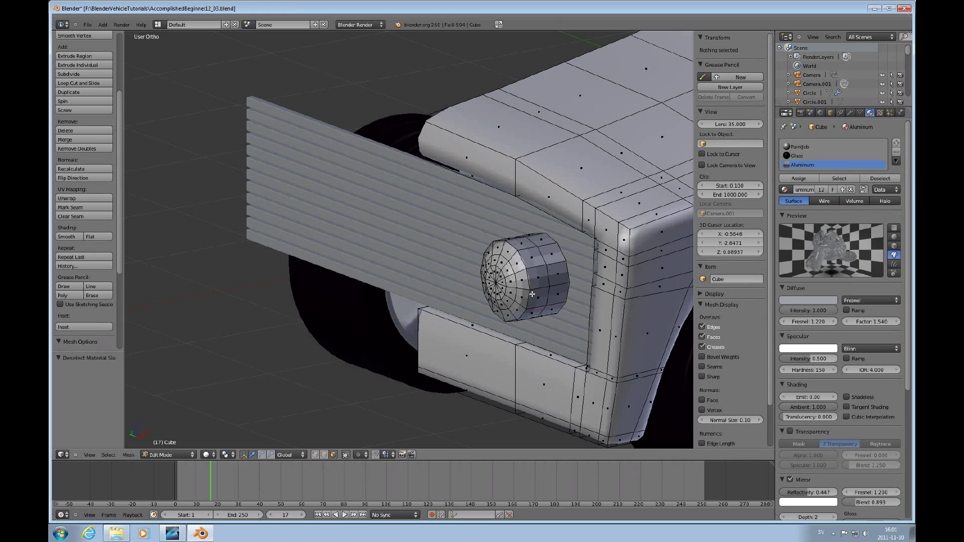
Select the headlight's front lens face loop and create a new material in a new slot.
{"action": "middle_click_drag", "start_coordinate": [526, 290], "coordinate": [548, 283]}
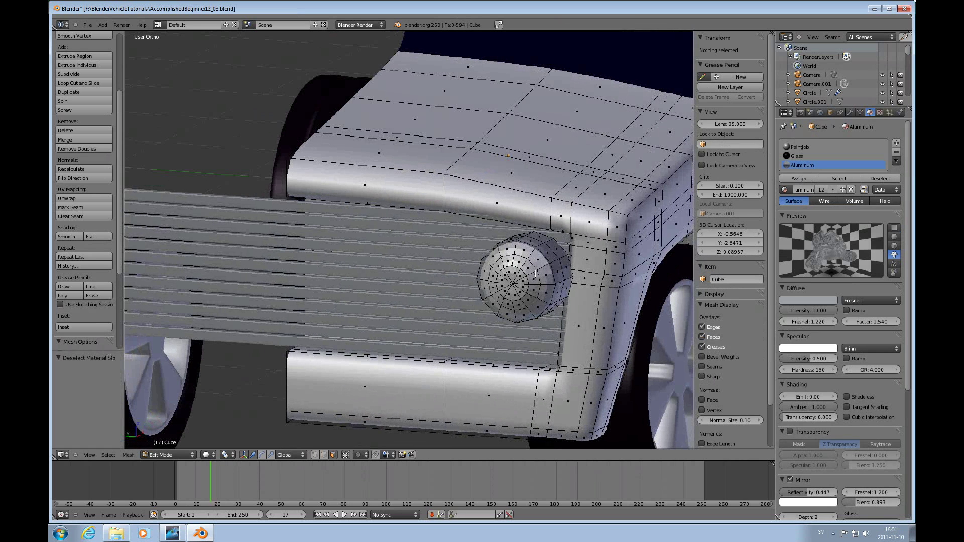
{"action": "right_click", "coordinate": [540, 269], "text": "alt"}
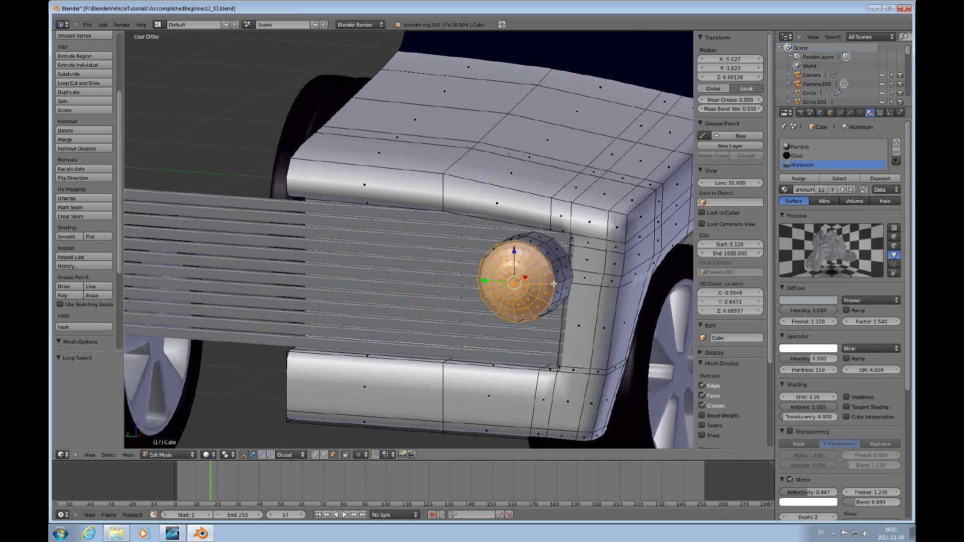
{"action": "middle_click_drag", "start_coordinate": [550, 283], "coordinate": [517, 210]}
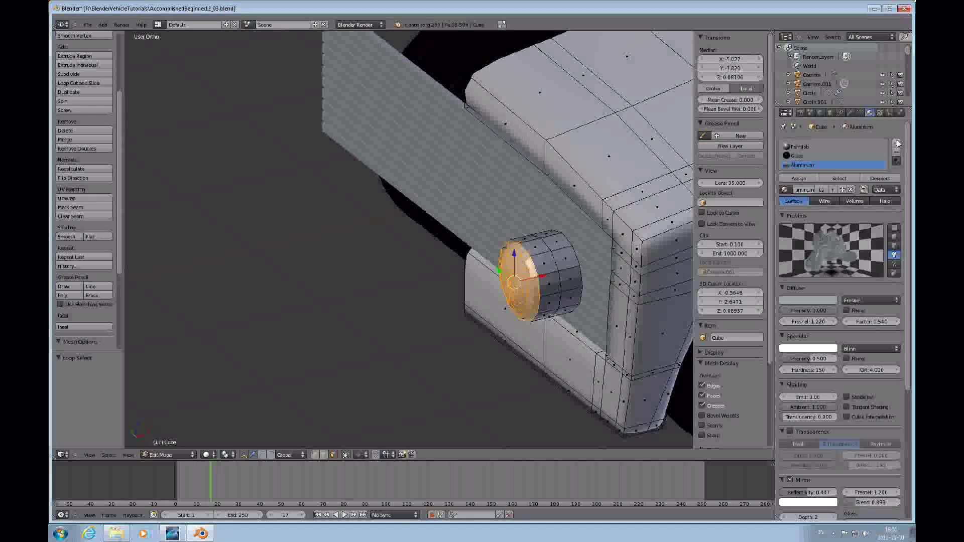
{"action": "left_click", "coordinate": [896, 143]}
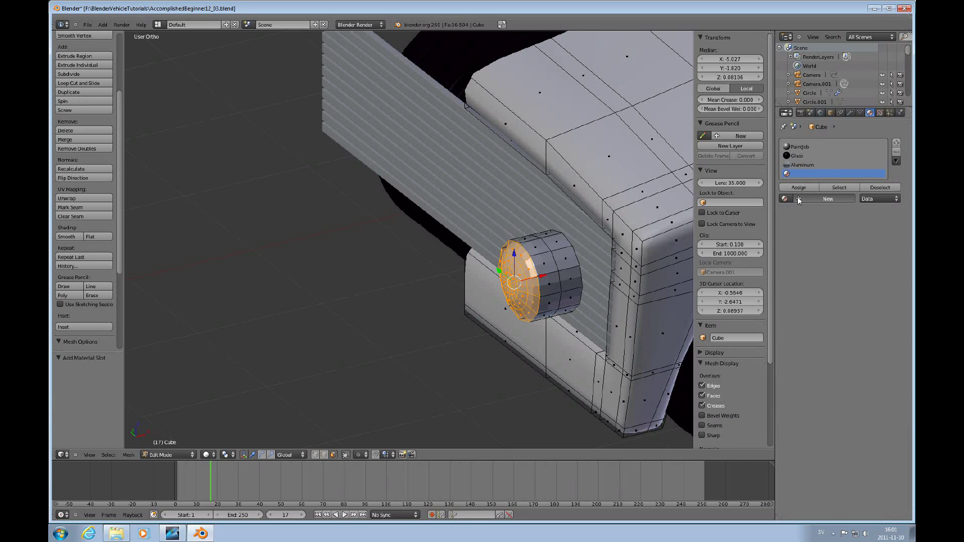
{"action": "left_click", "coordinate": [824, 198]}
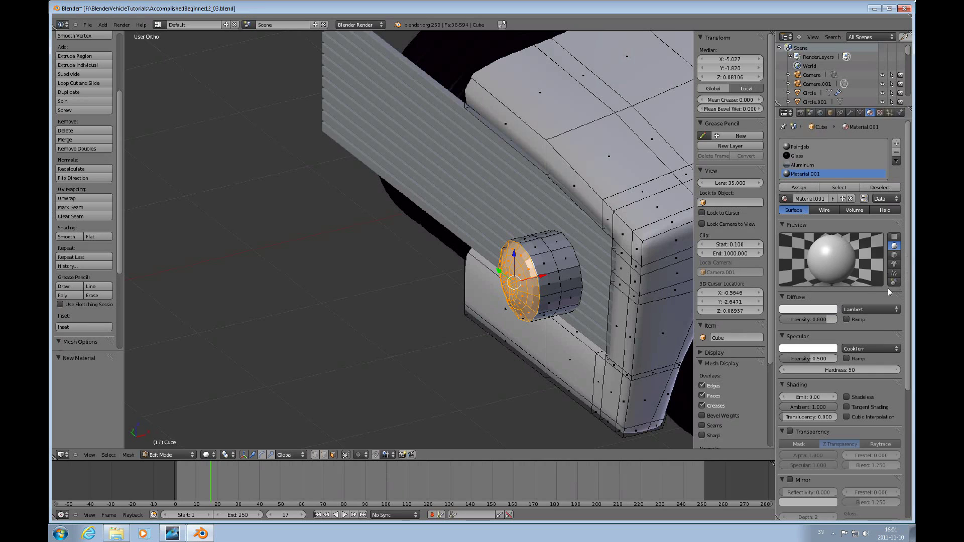
Set the lens material to Fresnel diffuse, translucency 0.119, transparency alpha 0.794, faint blue tint, and assign it.
{"action": "left_click", "coordinate": [893, 310]}
{"action": "left_click", "coordinate": [861, 263]}
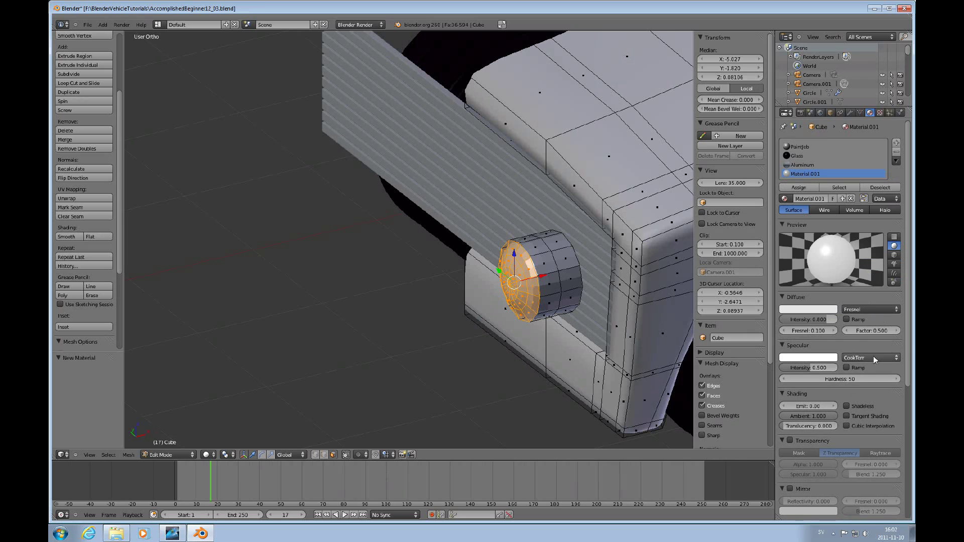
{"action": "left_click_drag", "start_coordinate": [906, 336], "coordinate": [904, 370]}
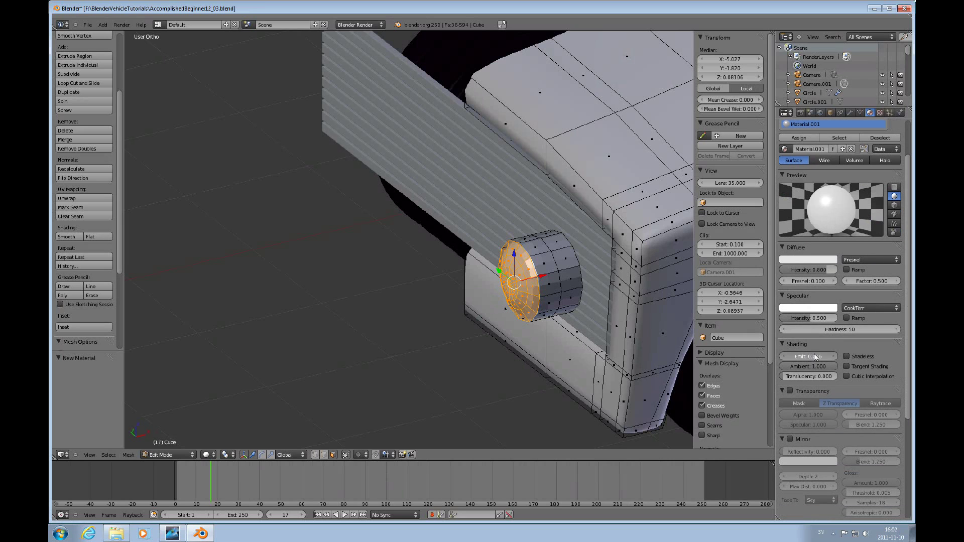
{"action": "left_click_drag", "start_coordinate": [787, 381], "coordinate": [804, 393]}
{"action": "left_click", "coordinate": [790, 391]}
{"action": "left_click_drag", "start_coordinate": [826, 415], "coordinate": [814, 415]}
{"action": "left_click", "coordinate": [827, 261]}
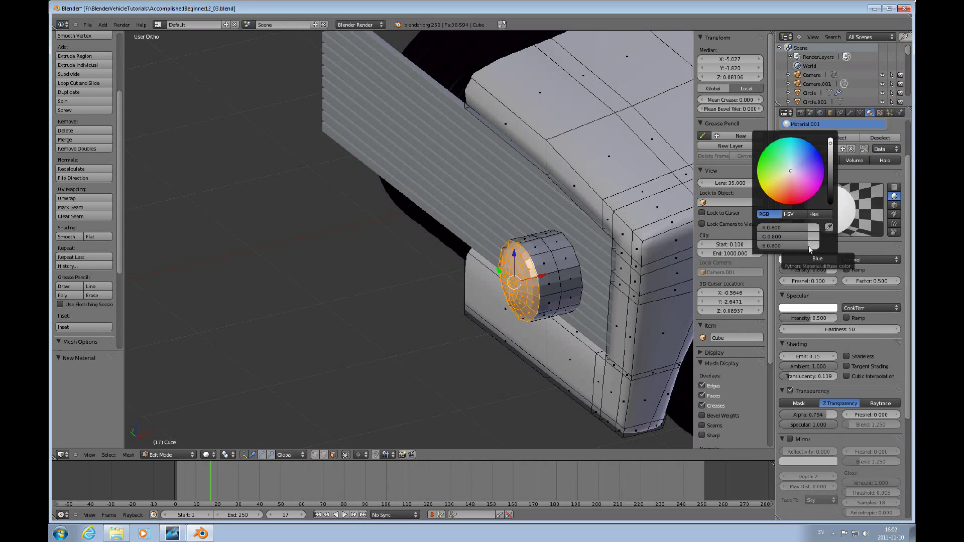
{"action": "left_click_drag", "start_coordinate": [808, 246], "coordinate": [810, 247]}
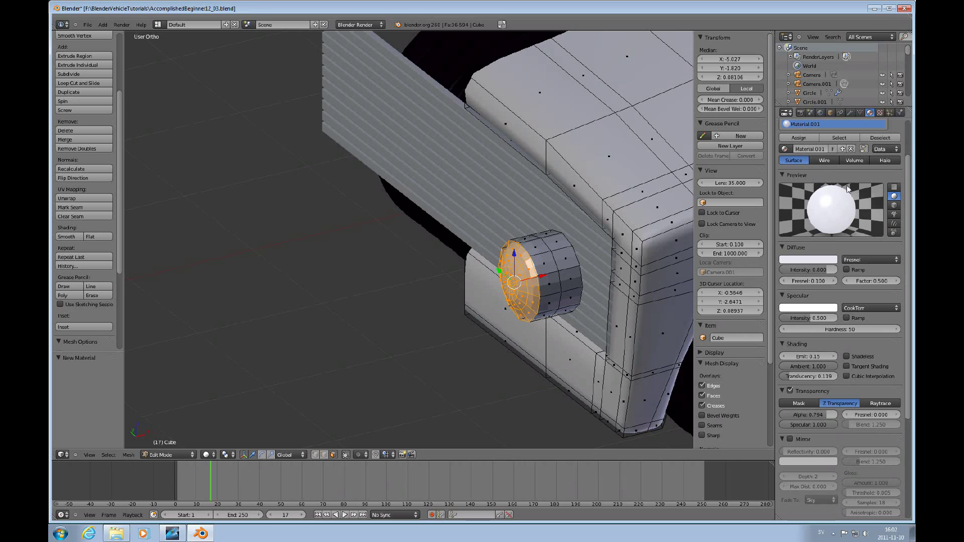
{"action": "left_click", "coordinate": [798, 138]}
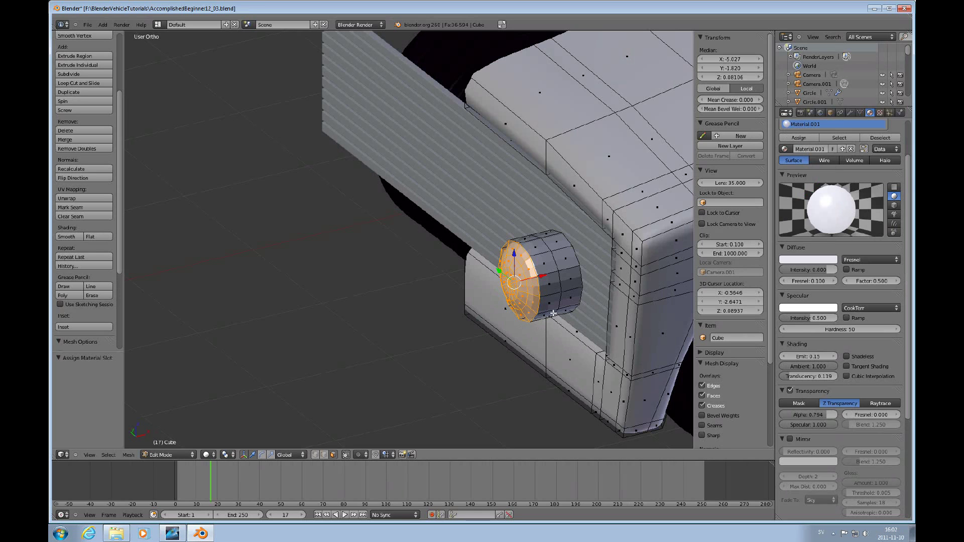
{"action": "key", "text": "KP_0"}
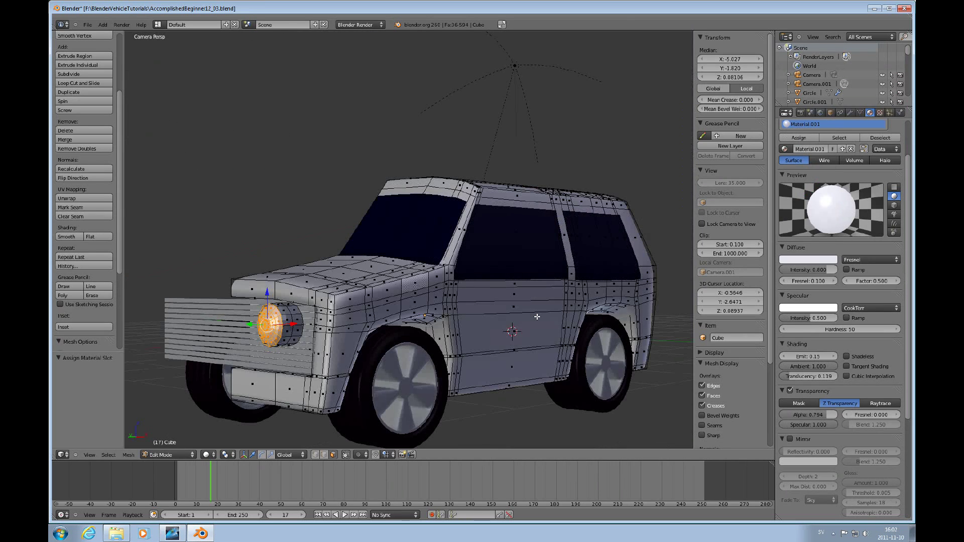
{"action": "key", "text": "F12"}
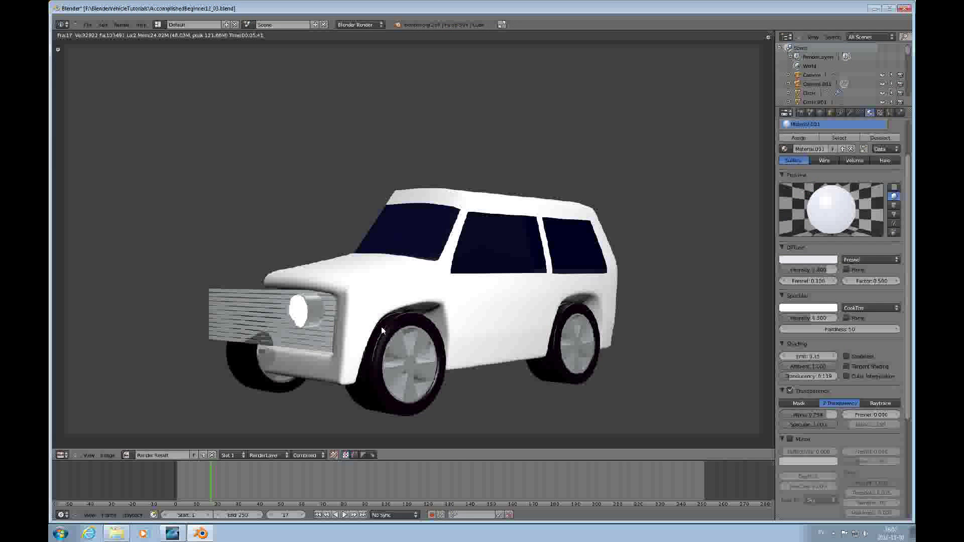
{"action": "left_click", "coordinate": [62, 455]}
{"action": "left_click", "coordinate": [70, 444]}
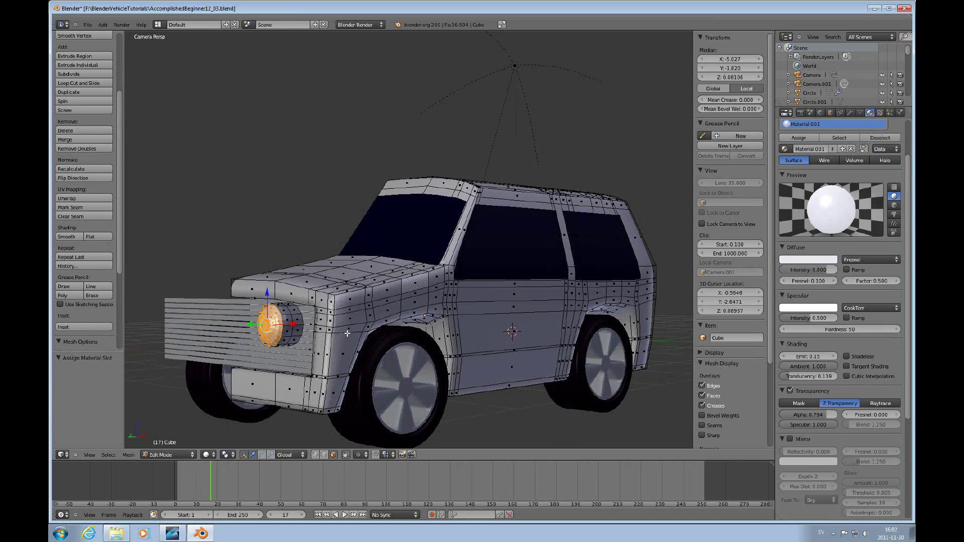
In Top view, duplicate the HeadLight.L vertices and move the copy forward along X.
{"action": "key", "text": "KP_7"}
{"action": "scroll", "coordinate": [377, 330], "scroll_direction": "down", "scroll_amount": 15, "text": "shift"}
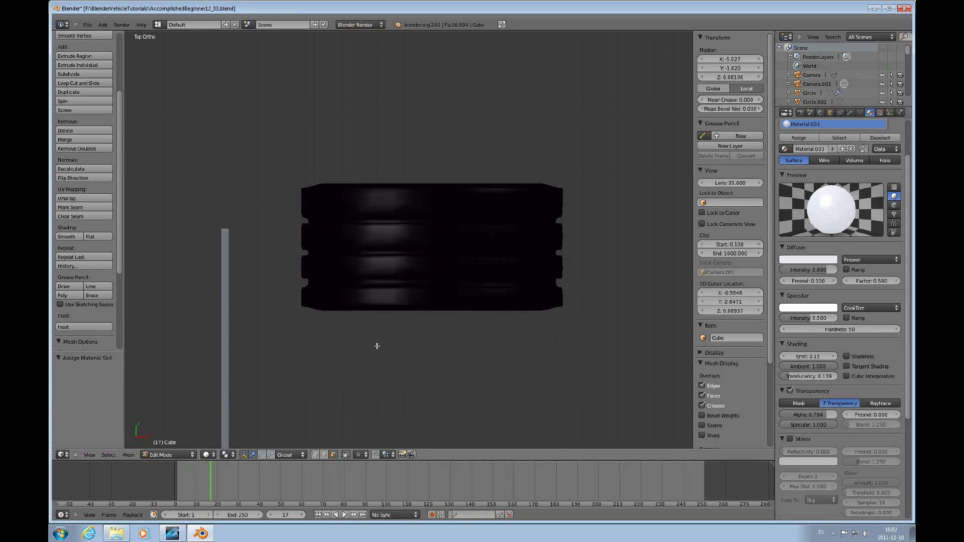
{"action": "scroll", "coordinate": [376, 348], "scroll_direction": "down", "scroll_amount": 4, "text": "shift"}
{"action": "scroll", "coordinate": [502, 301], "scroll_direction": "down", "scroll_amount": 3, "text": "ctrl"}
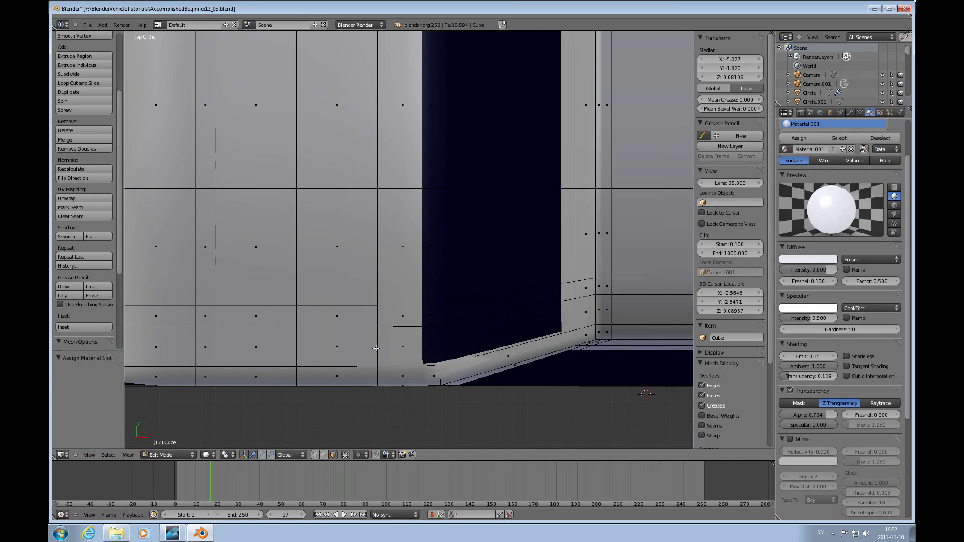
{"action": "scroll", "coordinate": [651, 261], "scroll_direction": "up", "scroll_amount": 8, "text": "ctrl"}
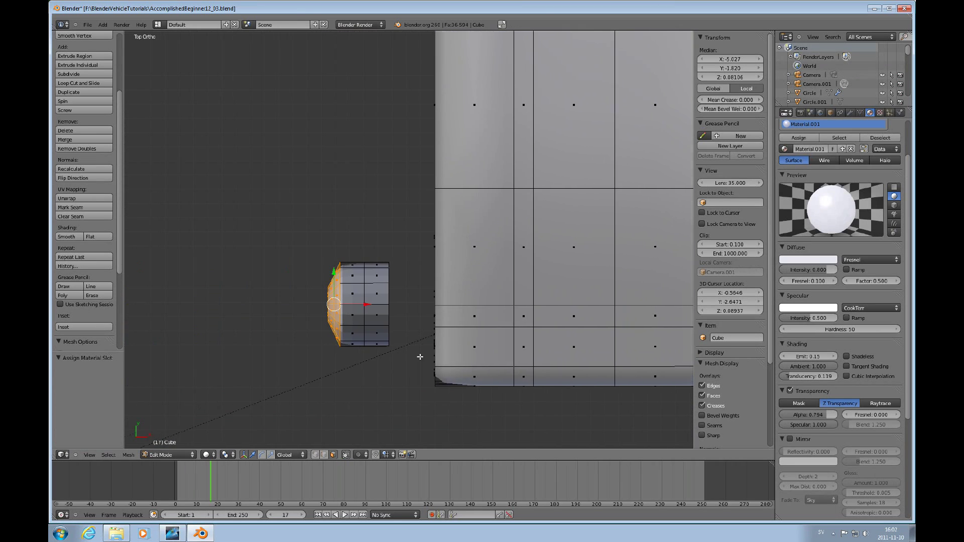
{"action": "left_click", "coordinate": [859, 113]}
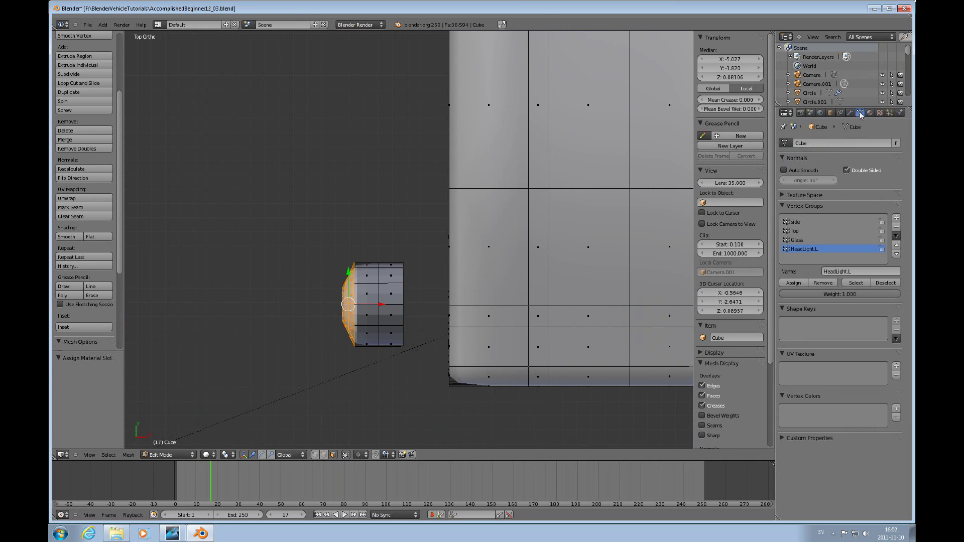
{"action": "left_click", "coordinate": [856, 284]}
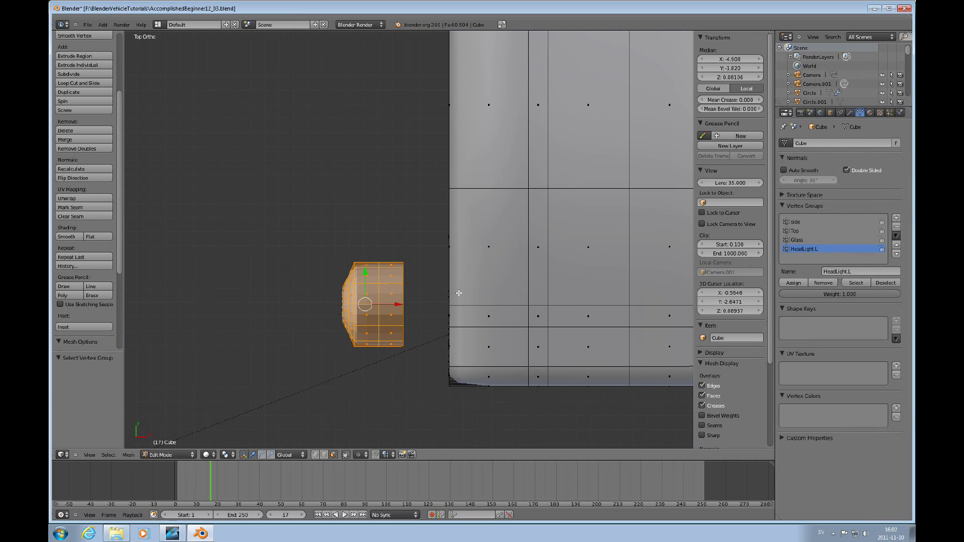
{"action": "key", "text": "shift+d"}
{"action": "right_click", "coordinate": [404, 312]}
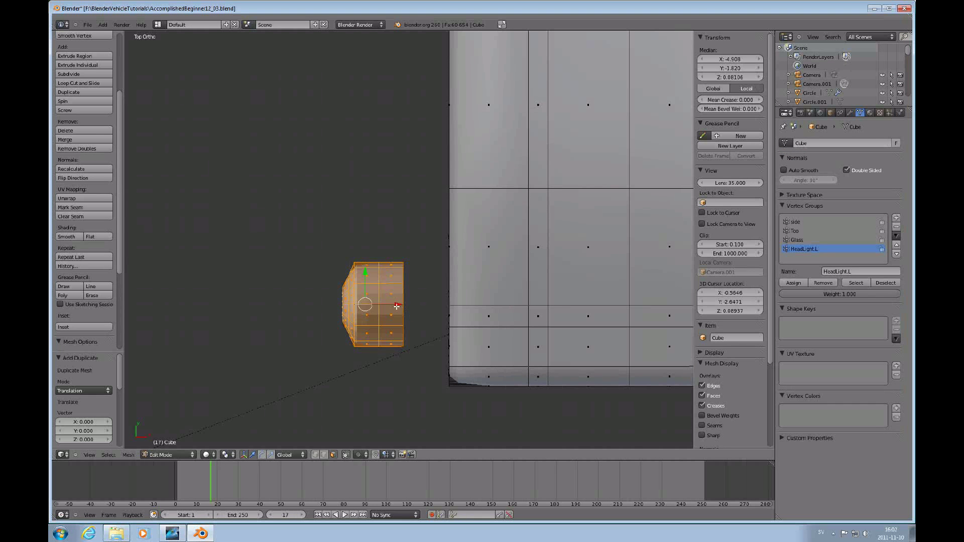
{"action": "left_click_drag", "start_coordinate": [396, 306], "coordinate": [339, 352]}
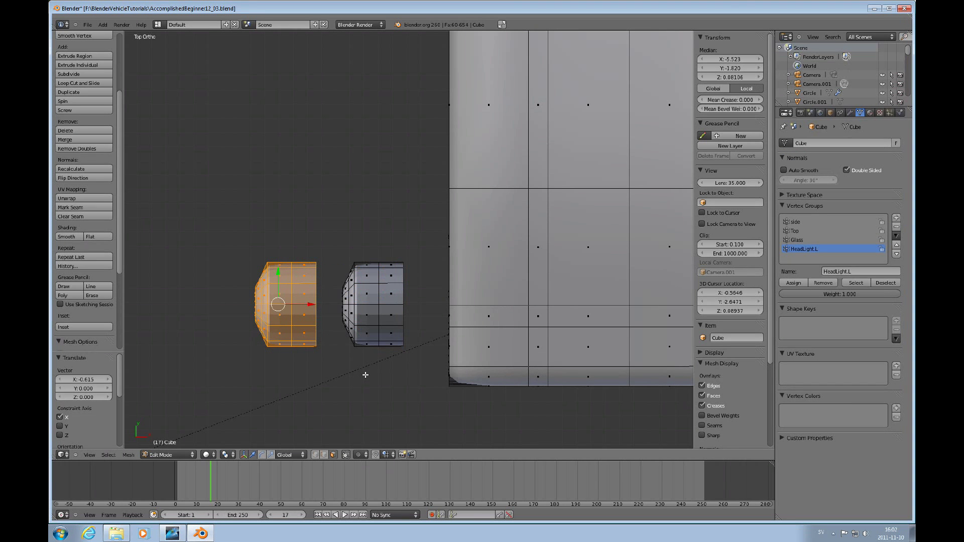
Scale the copy to 0.845, then squash it to 0.457 on Y and Z only.
{"action": "key", "text": "s"}
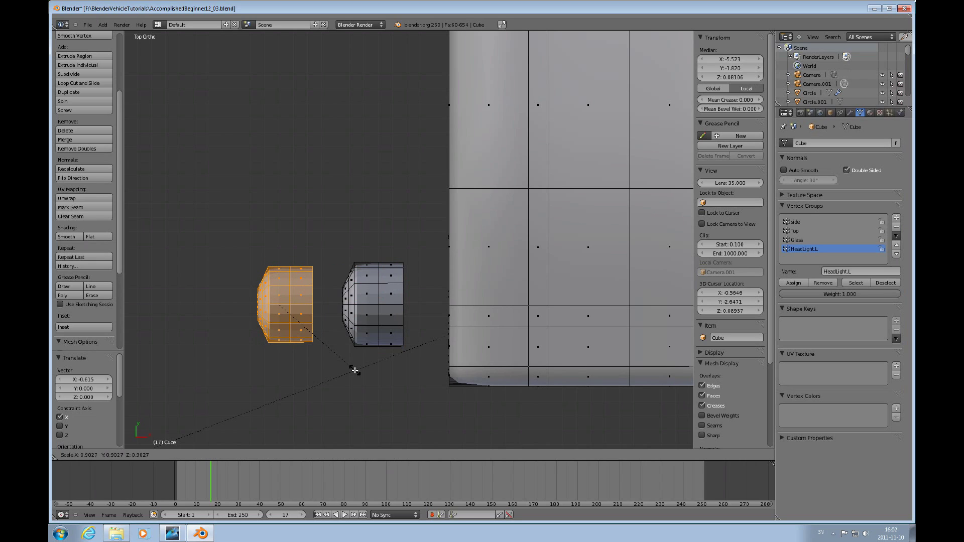
{"action": "left_click", "coordinate": [366, 342]}
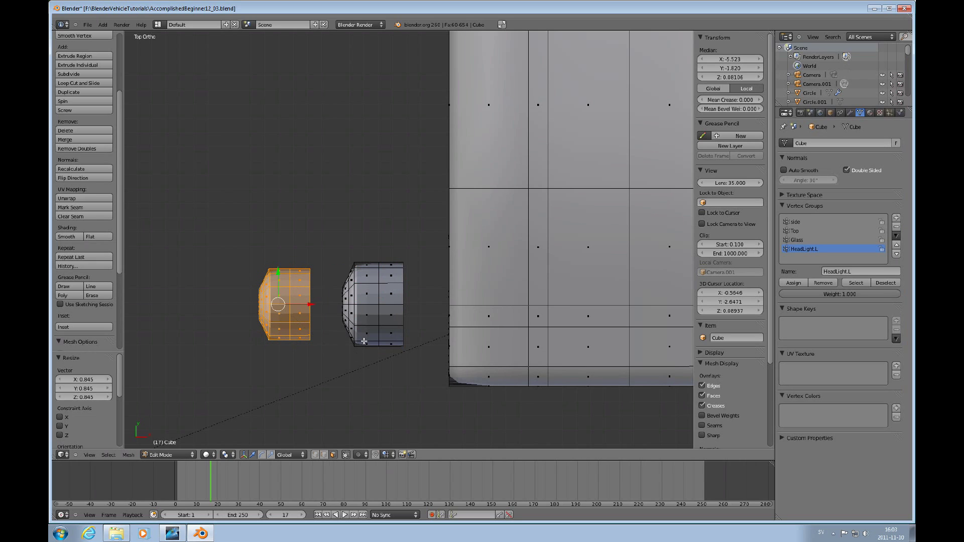
{"action": "key", "text": "s"}
{"action": "key", "text": "shift+x"}
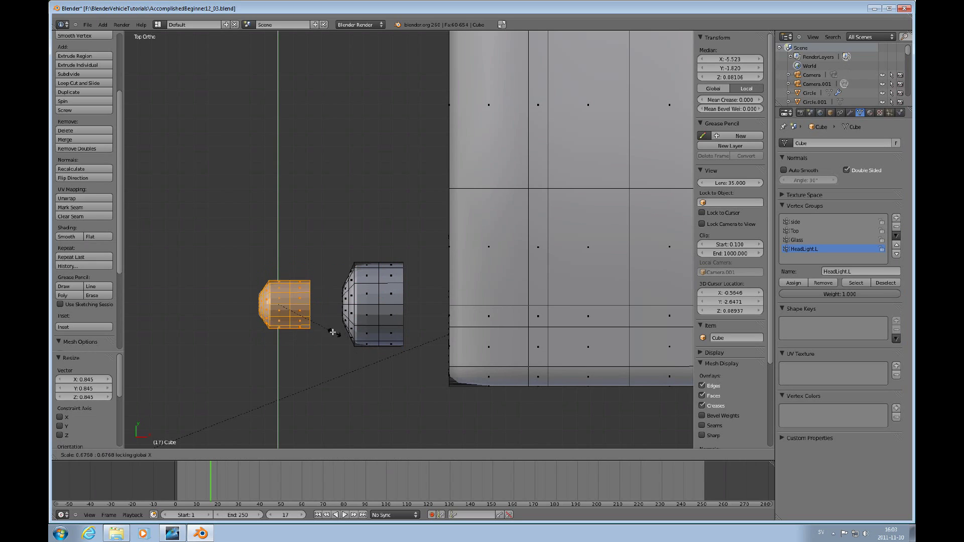
{"action": "left_click", "coordinate": [319, 317]}
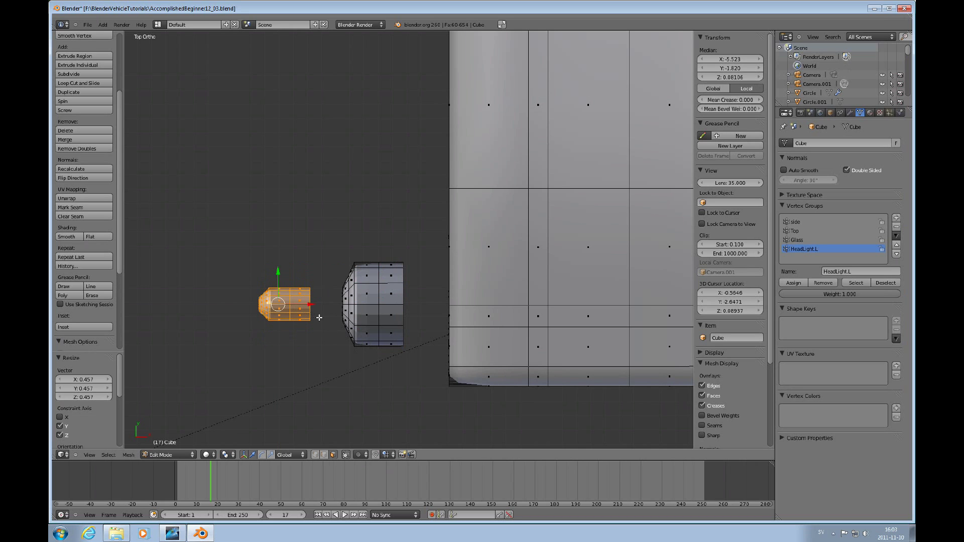
In the side view, lower the copy 0.563 below the headlight.
{"action": "key", "text": "KP_1"}
{"action": "scroll", "coordinate": [482, 249], "scroll_direction": "down", "scroll_amount": 5}
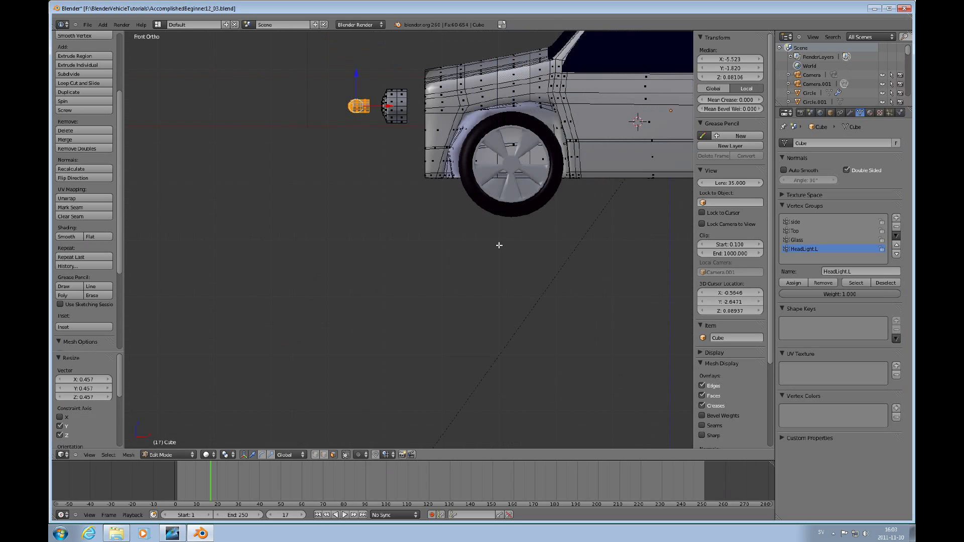
{"action": "key", "text": "ctrl+KP_3"}
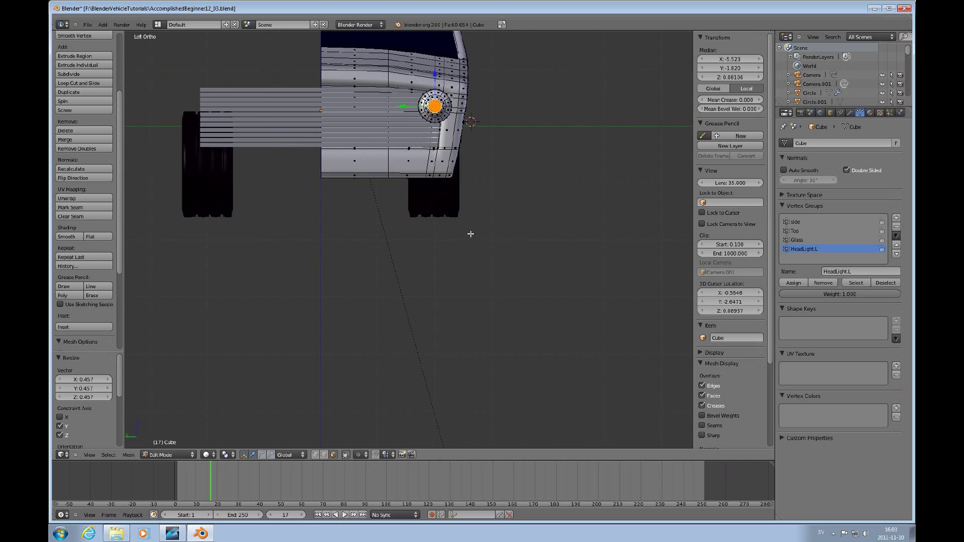
{"action": "left_click_drag", "start_coordinate": [432, 73], "coordinate": [432, 106]}
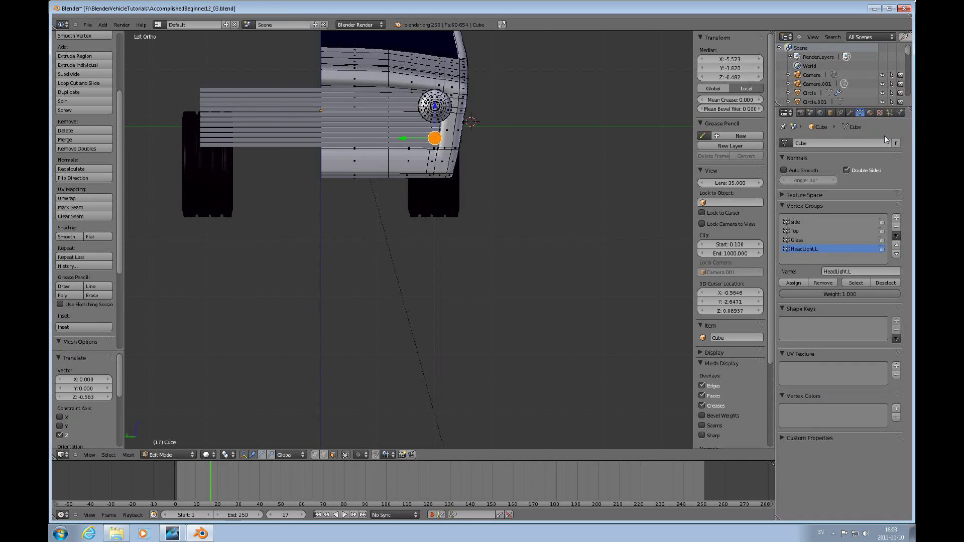
Add a new vertex group named FogLight.L.
{"action": "left_click", "coordinate": [897, 220]}
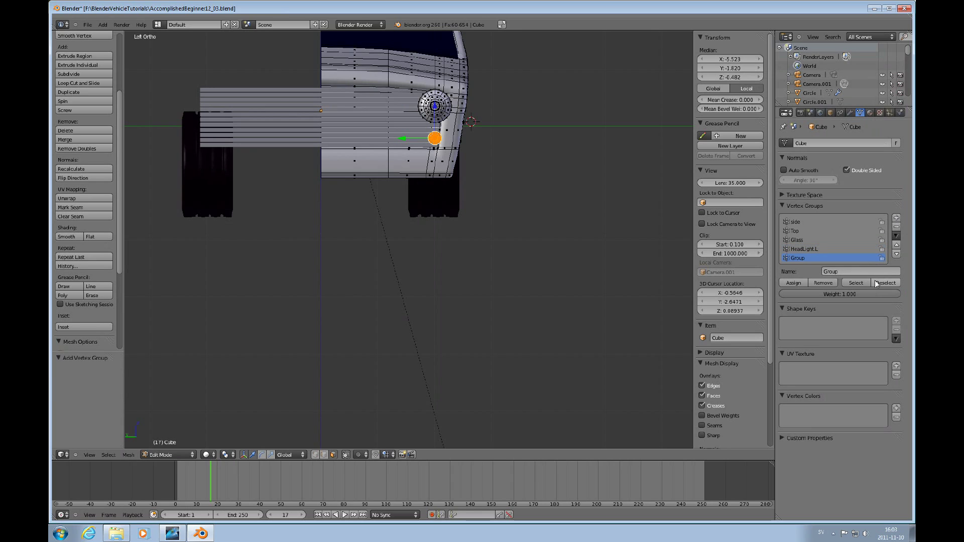
{"action": "left_click", "coordinate": [831, 271]}
{"action": "type", "text": "FogLight.L"}
{"action": "key", "text": "Return"}
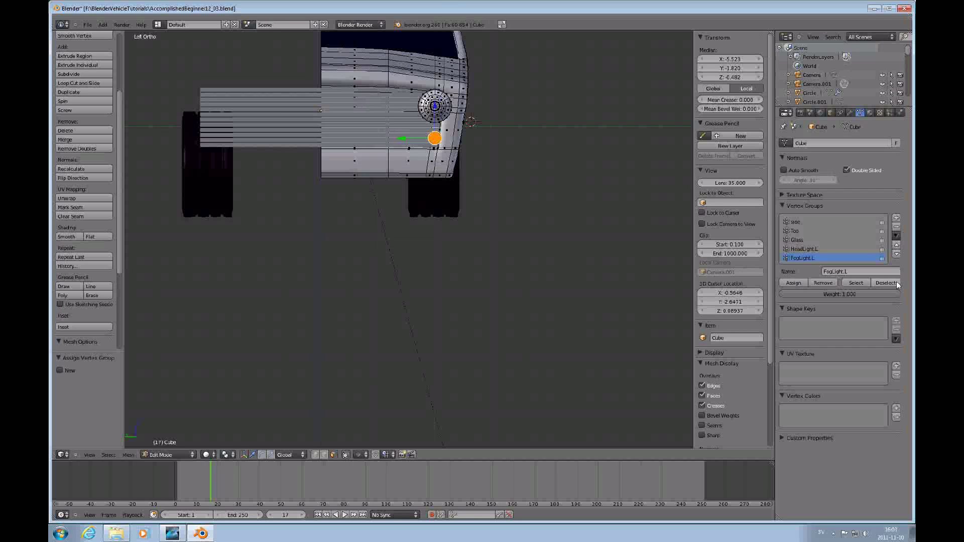
Check the FogLight.L group by selecting and then deselecting its vertices.
{"action": "left_click", "coordinate": [894, 282]}
{"action": "left_click", "coordinate": [860, 283]}
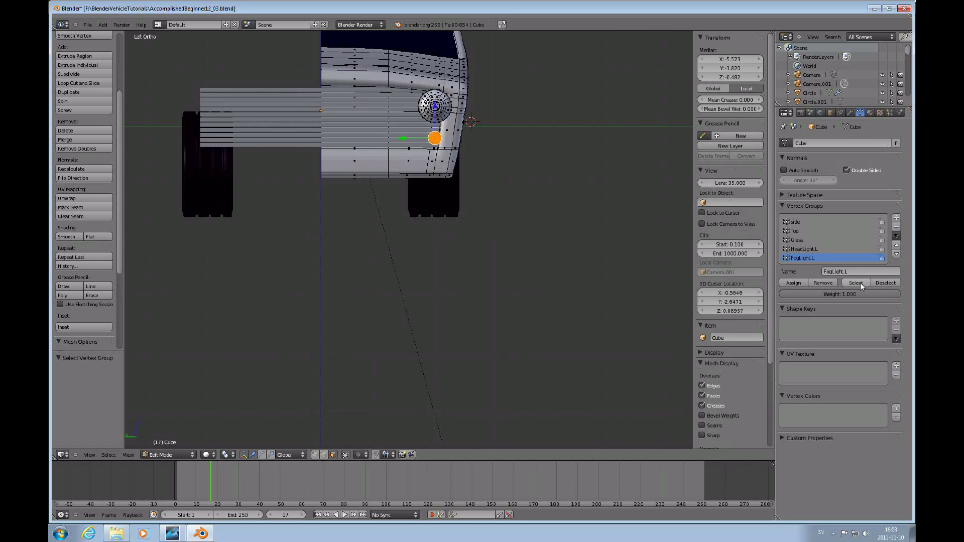
{"action": "left_click", "coordinate": [886, 282]}
{"action": "middle_click_drag", "start_coordinate": [544, 176], "coordinate": [525, 166]}
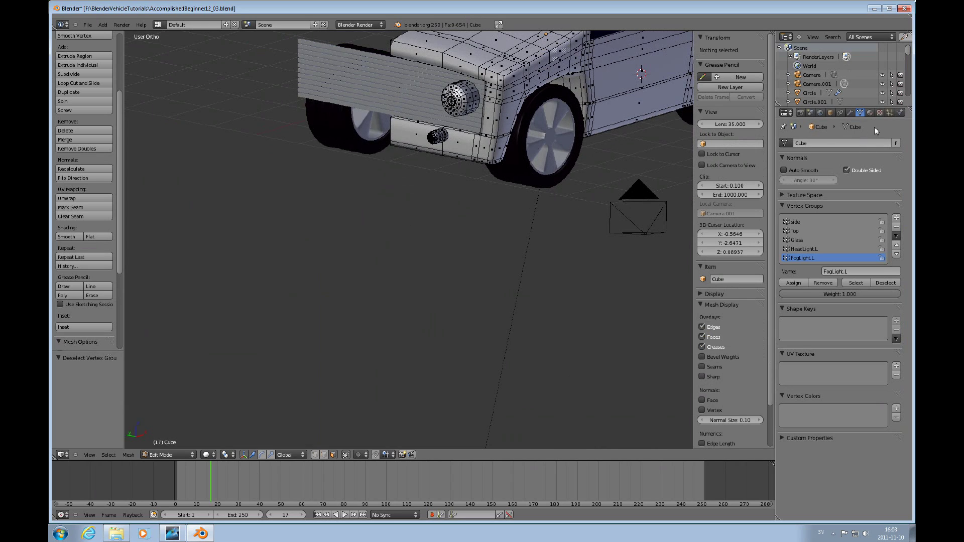
Move the FogLight.L vertices 0.184 along X, then along Y into place at the bumper.
{"action": "left_click", "coordinate": [856, 282]}
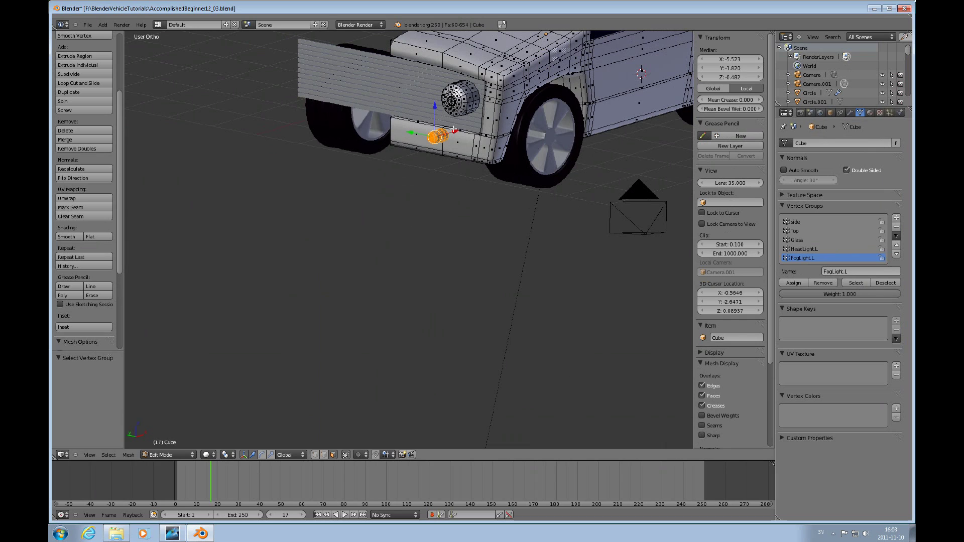
{"action": "middle_click_drag", "start_coordinate": [480, 142], "coordinate": [454, 139]}
{"action": "key", "text": "g"}
{"action": "key", "text": "x"}
{"action": "left_click", "coordinate": [522, 130]}
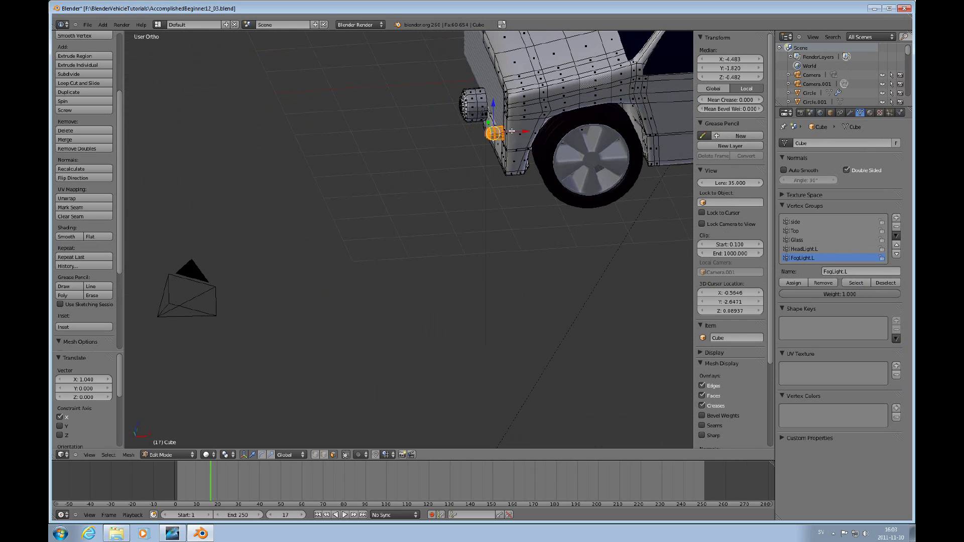
{"action": "middle_click_drag", "start_coordinate": [522, 129], "coordinate": [587, 104]}
{"action": "key", "text": "g"}
{"action": "key", "text": "y"}
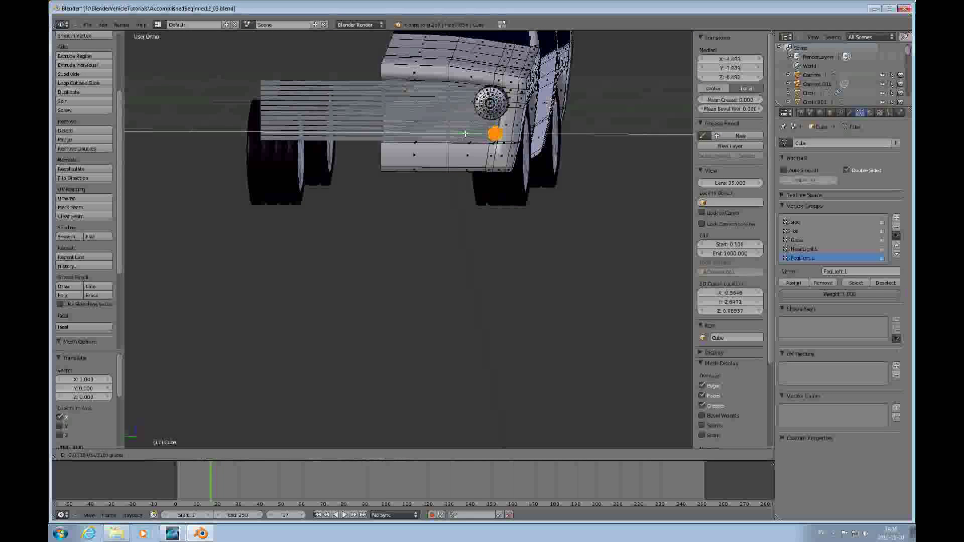
{"action": "left_click", "coordinate": [473, 133]}
{"action": "middle_click_drag", "start_coordinate": [473, 133], "coordinate": [538, 132]}
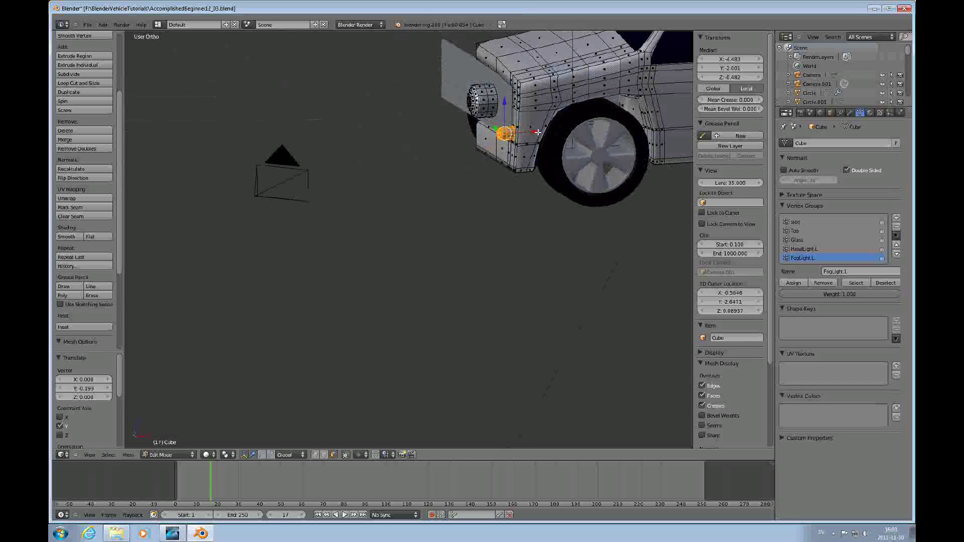
{"action": "key", "text": "g"}
{"action": "key", "text": "y"}
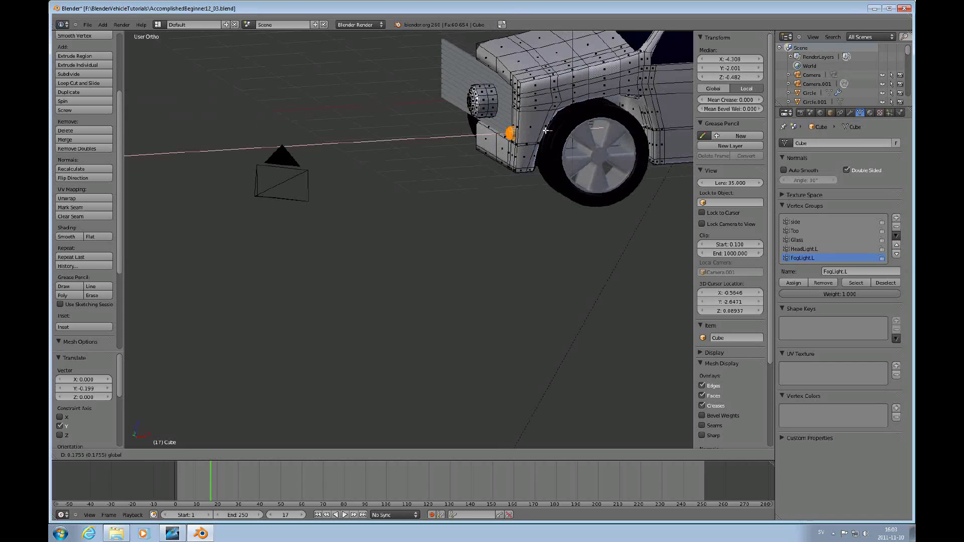
{"action": "left_click", "coordinate": [545, 130]}
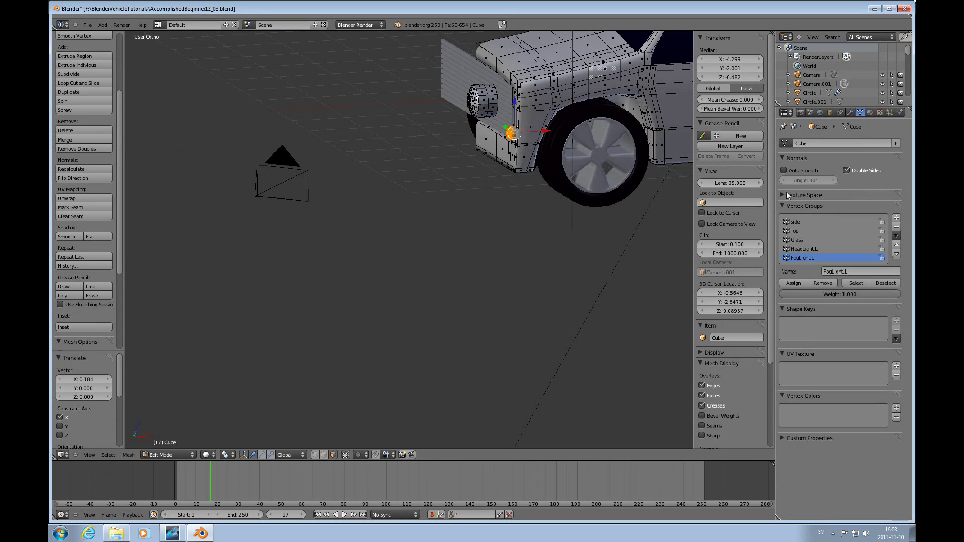
Deselect the fog light and select the HeadLight.L group's vertices.
{"action": "left_click", "coordinate": [878, 283]}
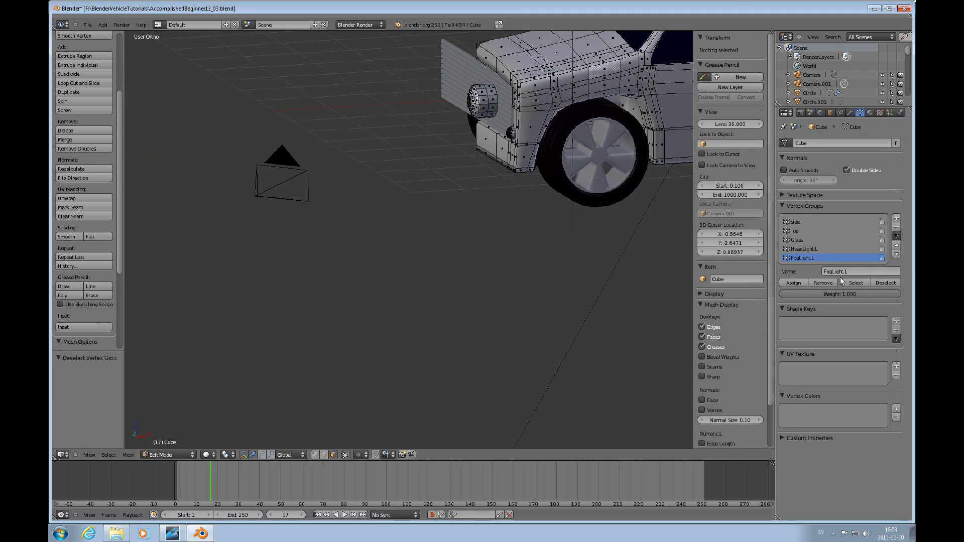
{"action": "left_click", "coordinate": [811, 248]}
{"action": "left_click", "coordinate": [853, 283]}
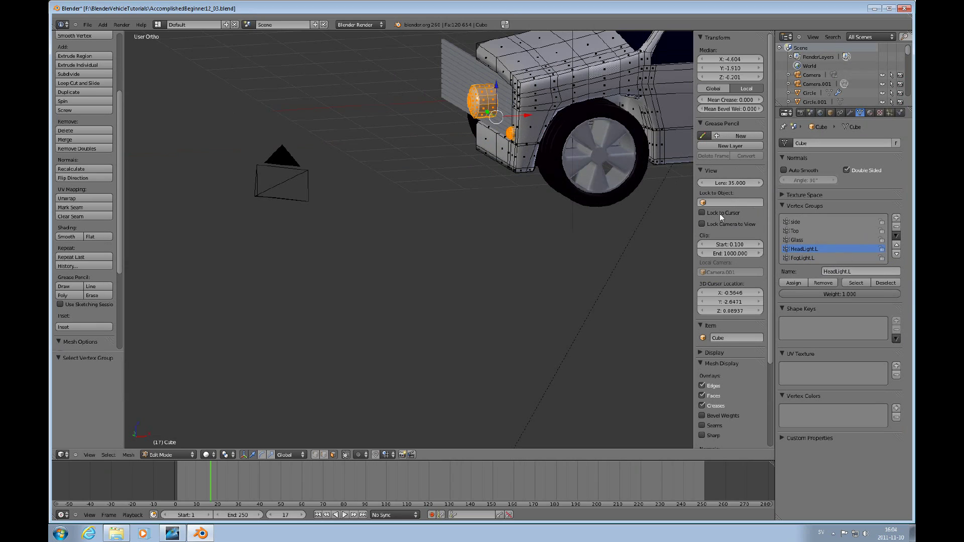
Remove the fog light's vertices from the HeadLight.L vertex group.
{"action": "left_click", "coordinate": [800, 258]}
{"action": "key", "text": "a"}
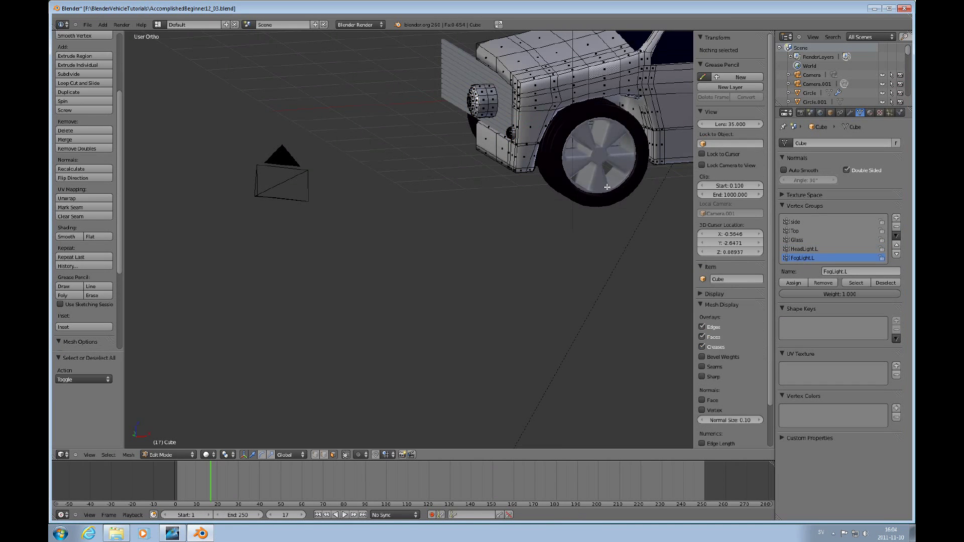
{"action": "left_click", "coordinate": [856, 283]}
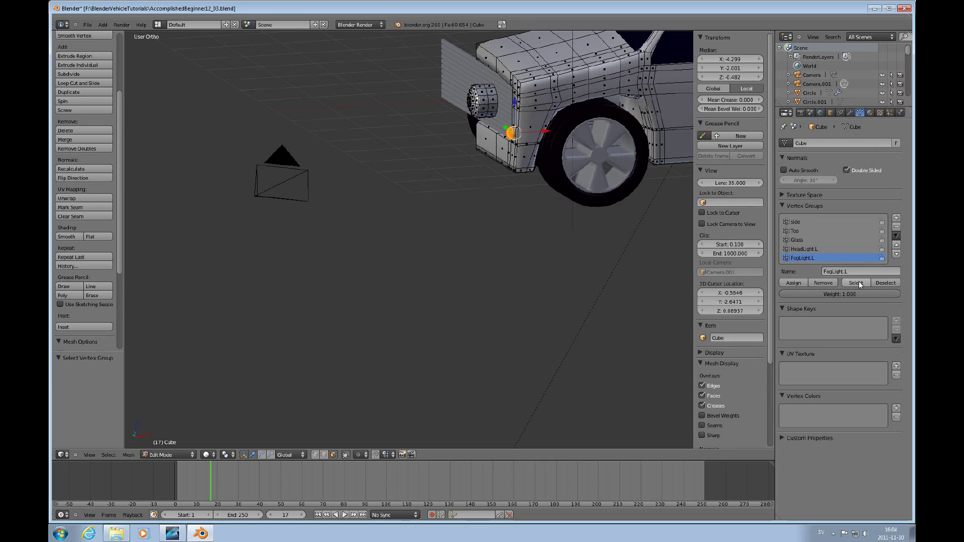
{"action": "left_click", "coordinate": [803, 250]}
{"action": "left_click", "coordinate": [826, 283]}
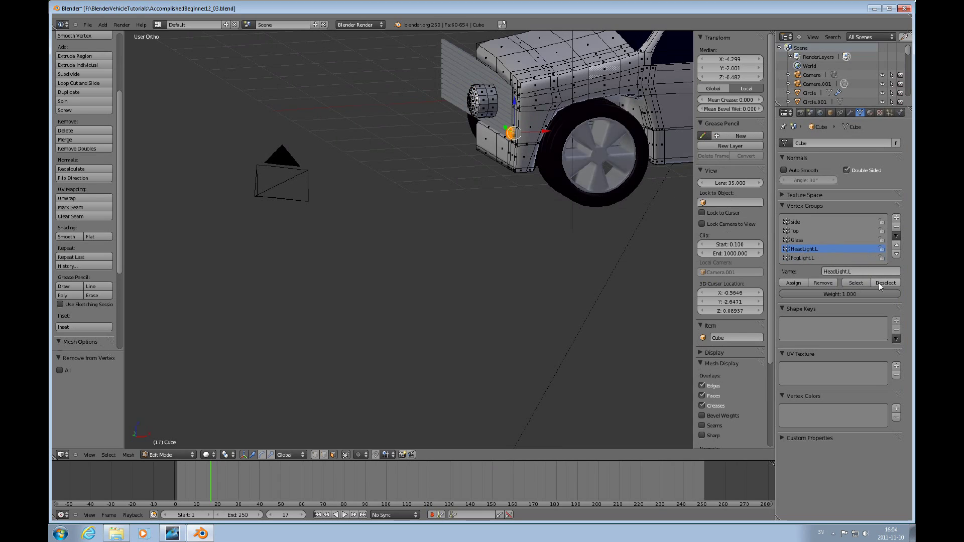
Verify the HeadLight.L and FogLight.L groups by selecting and deselecting their vertices.
{"action": "key", "text": "a"}
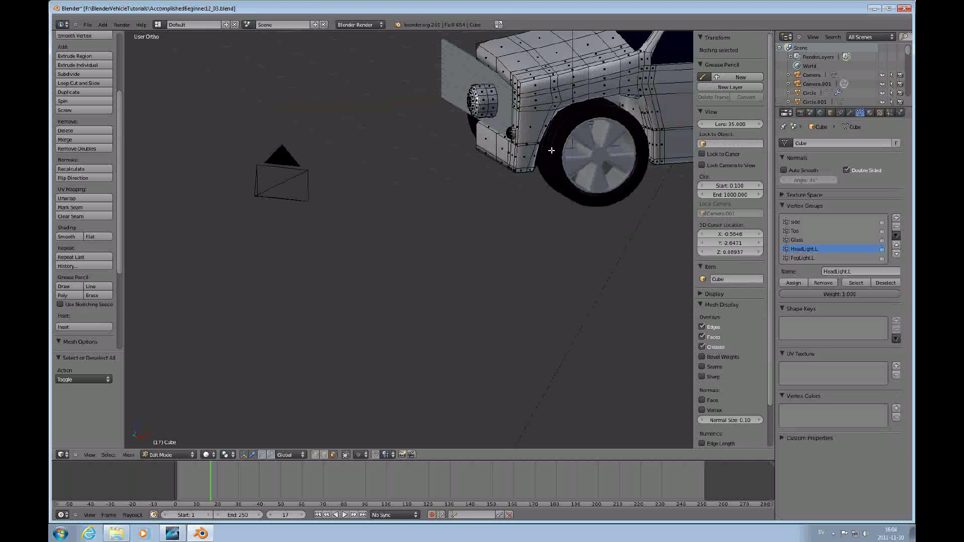
{"action": "left_click", "coordinate": [852, 282]}
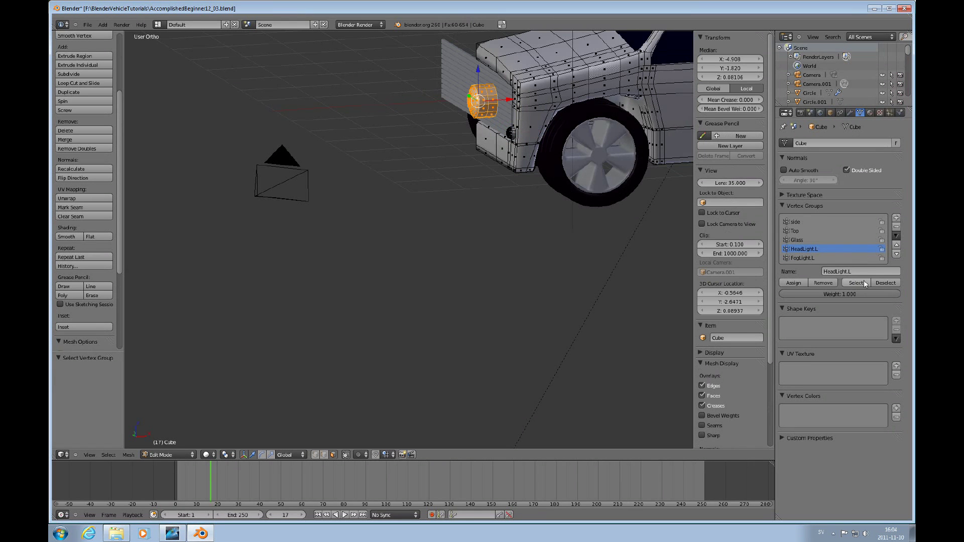
{"action": "left_click", "coordinate": [805, 259]}
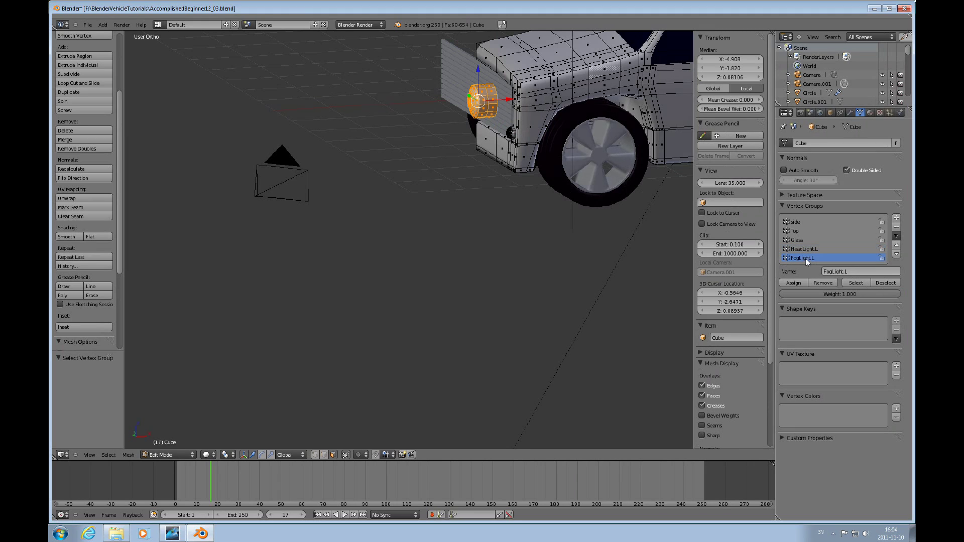
{"action": "left_click", "coordinate": [851, 282]}
{"action": "left_click", "coordinate": [884, 284]}
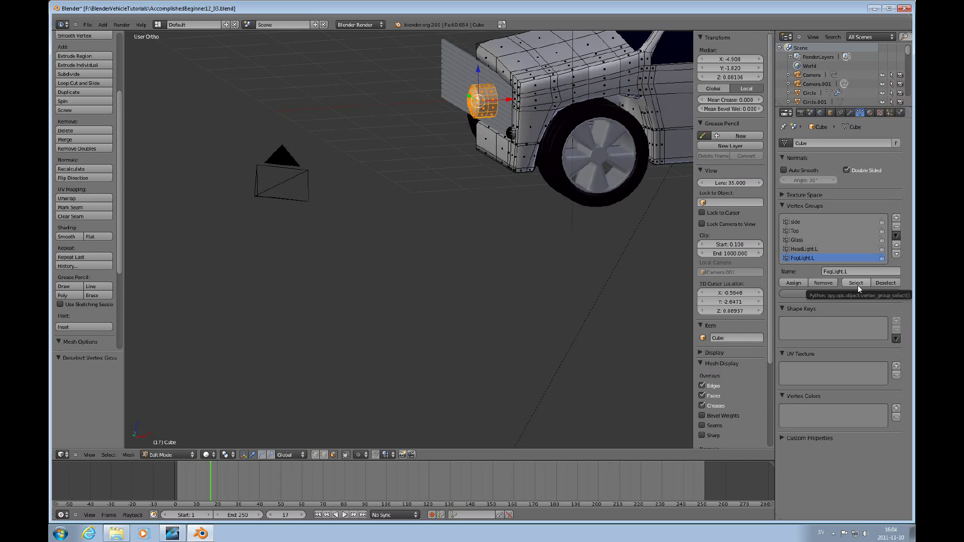
Move the HeadLight.L vertices outward along X and -0.08728 along Y to the front corner.
{"action": "left_click", "coordinate": [802, 250]}
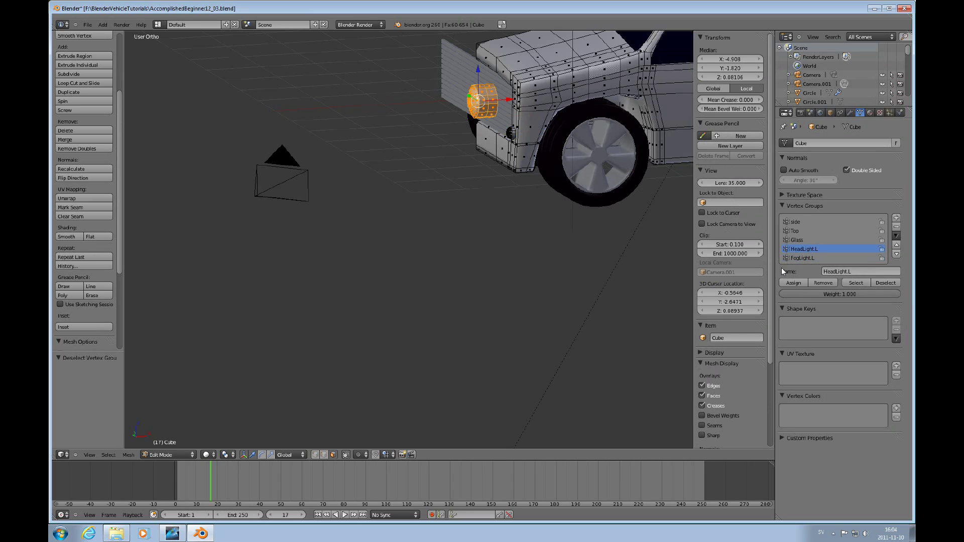
{"action": "middle_click_drag", "start_coordinate": [557, 150], "coordinate": [549, 140]}
{"action": "left_click_drag", "start_coordinate": [510, 102], "coordinate": [542, 98]}
{"action": "middle_click_drag", "start_coordinate": [546, 117], "coordinate": [551, 96]}
{"action": "left_click_drag", "start_coordinate": [530, 93], "coordinate": [494, 94]}
{"action": "middle_click_drag", "start_coordinate": [577, 75], "coordinate": [548, 101]}
{"action": "scroll", "coordinate": [549, 100], "scroll_direction": "down", "scroll_amount": 5, "text": "shift"}
{"action": "scroll", "coordinate": [548, 100], "scroll_direction": "up", "scroll_amount": 3, "text": "shift"}
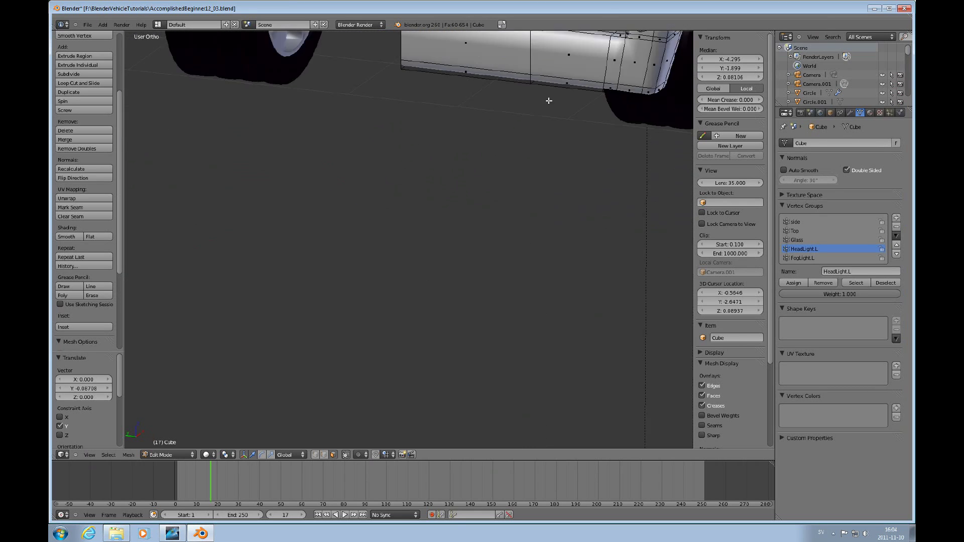
{"action": "scroll", "coordinate": [548, 101], "scroll_direction": "up", "scroll_amount": 1, "text": "shift"}
{"action": "scroll", "coordinate": [548, 100], "scroll_direction": "down", "scroll_amount": 2, "text": "shift"}
{"action": "scroll", "coordinate": [564, 165], "scroll_direction": "up", "scroll_amount": 3}
{"action": "middle_click_drag", "start_coordinate": [548, 101], "coordinate": [593, 294]}
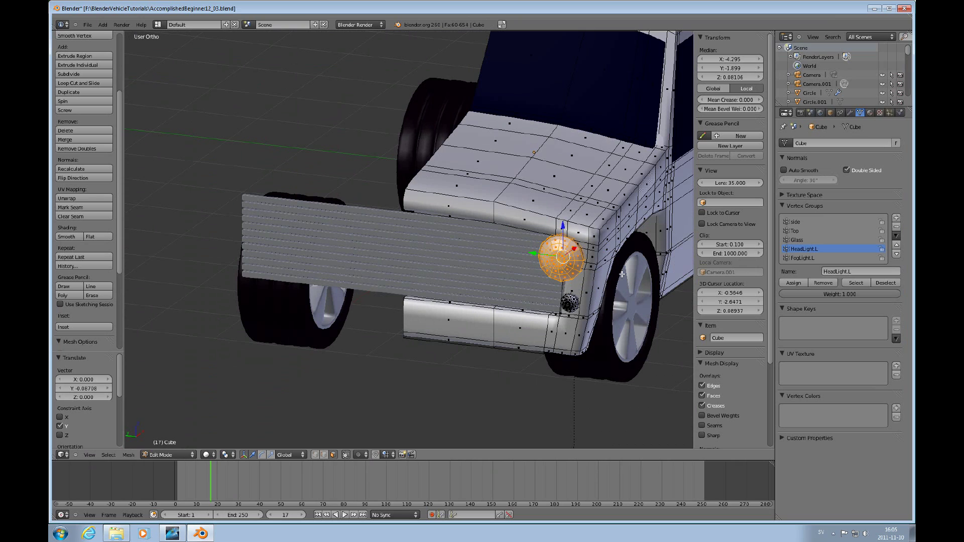
In the left side view, add a cube and move it -3.732 along X to the car front.
{"action": "key", "text": "ctrl+KP_3"}
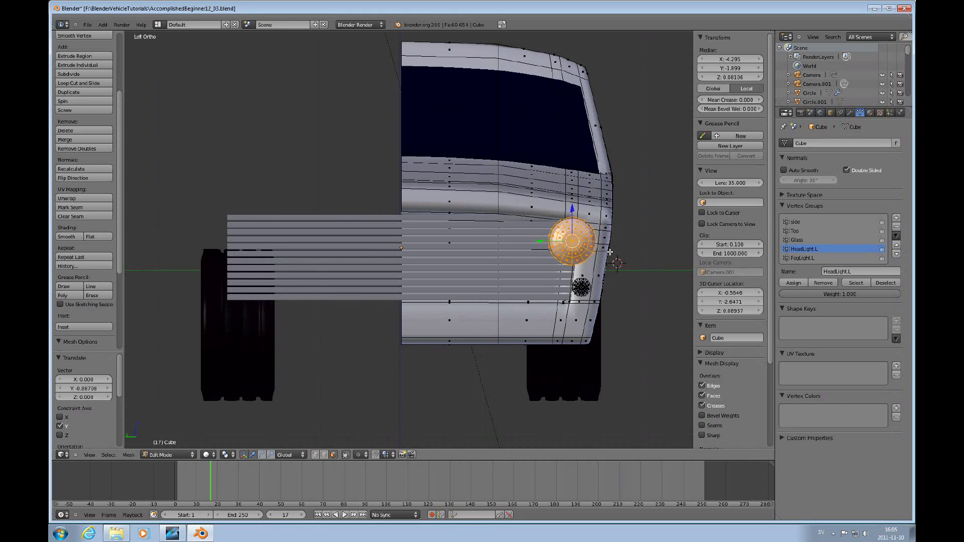
{"action": "key", "text": "a"}
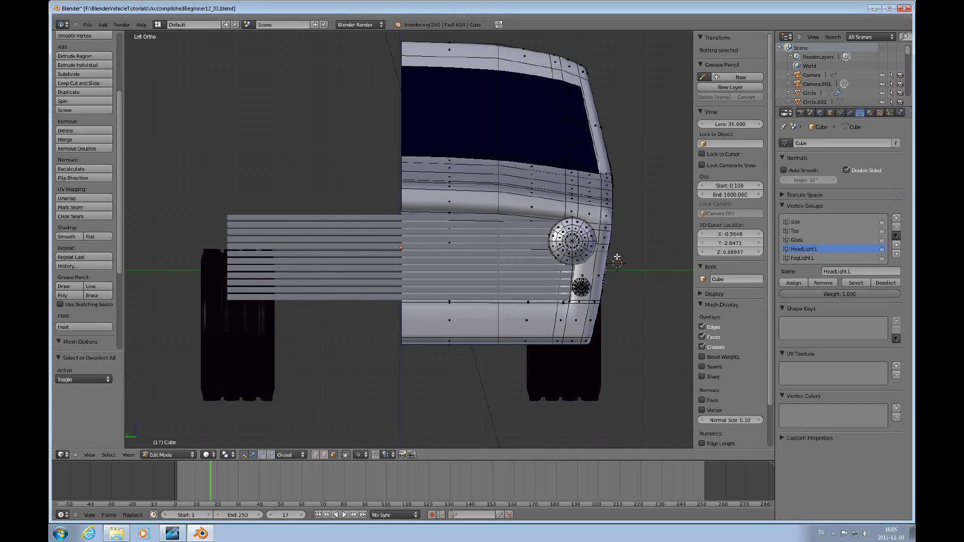
{"action": "key", "text": "shift+a"}
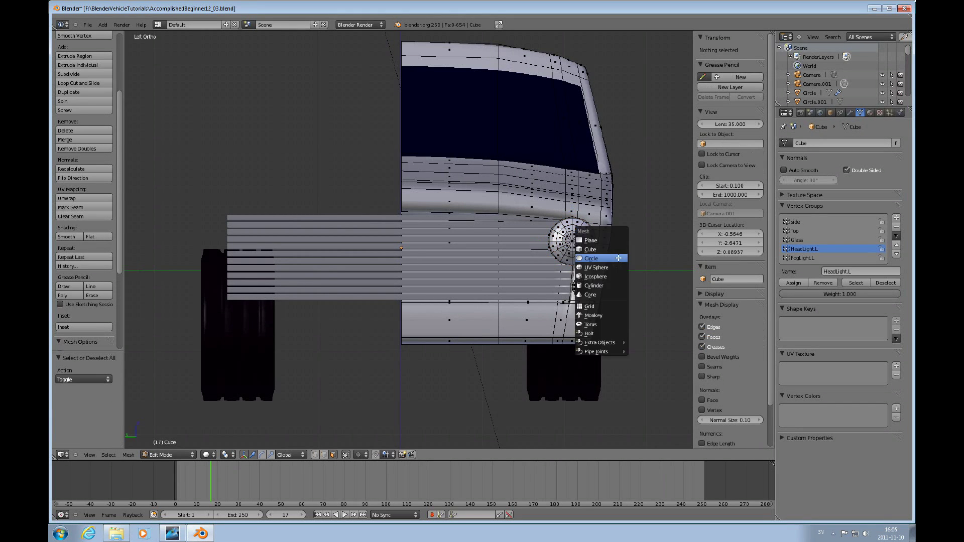
{"action": "left_click", "coordinate": [613, 246]}
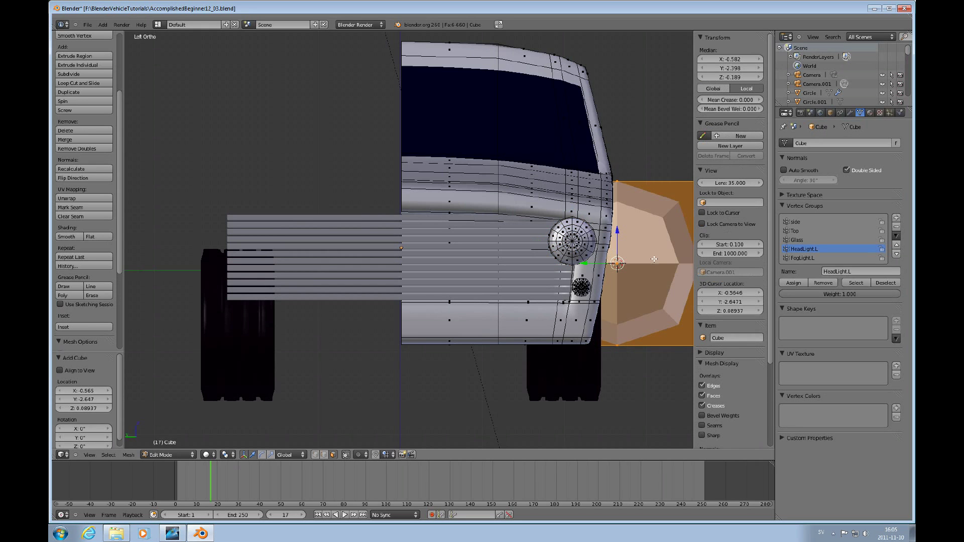
{"action": "middle_click_drag", "start_coordinate": [656, 278], "coordinate": [659, 259]}
{"action": "left_click_drag", "start_coordinate": [645, 260], "coordinate": [382, 296]}
{"action": "middle_click_drag", "start_coordinate": [382, 297], "coordinate": [464, 315]}
Subdivide the cube with 2 cuts.
{"action": "key", "text": "w"}
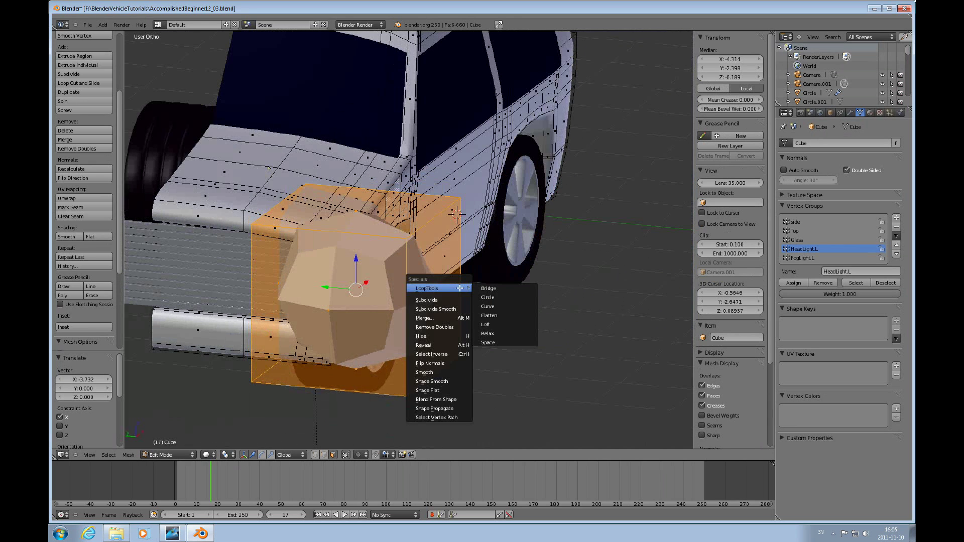
{"action": "left_click", "coordinate": [452, 304]}
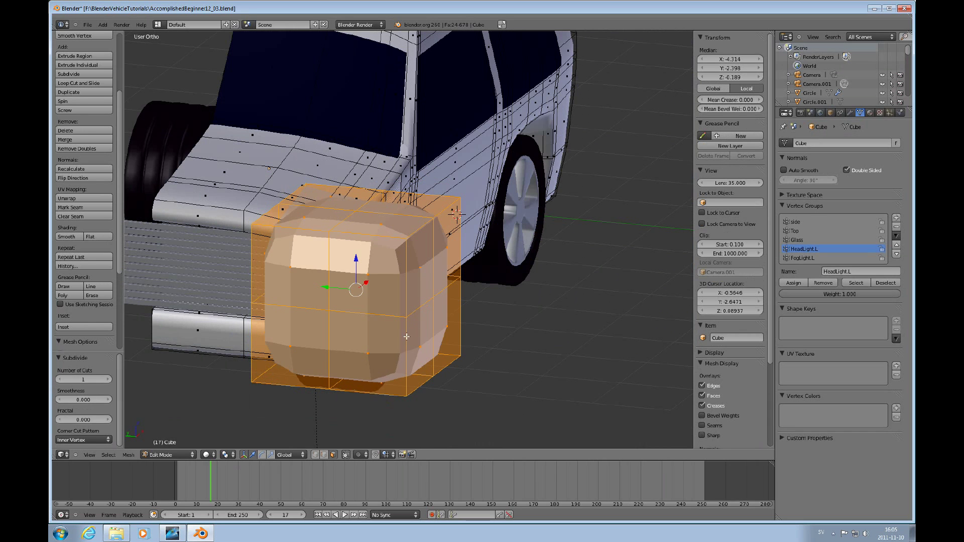
{"action": "left_click", "coordinate": [109, 379]}
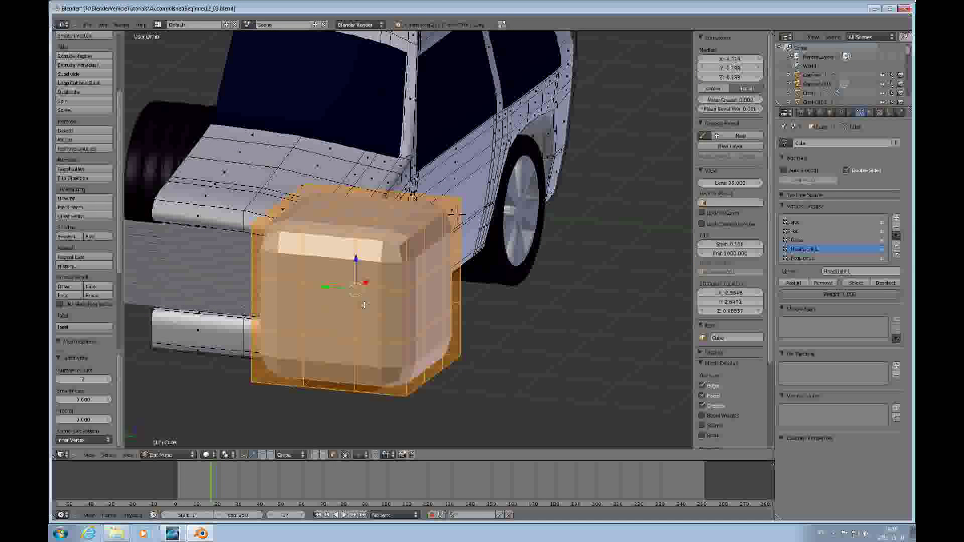
In edge select mode, scale the two horizontal edge loops apart along Z.
{"action": "right_click", "coordinate": [403, 283], "text": "alt"}
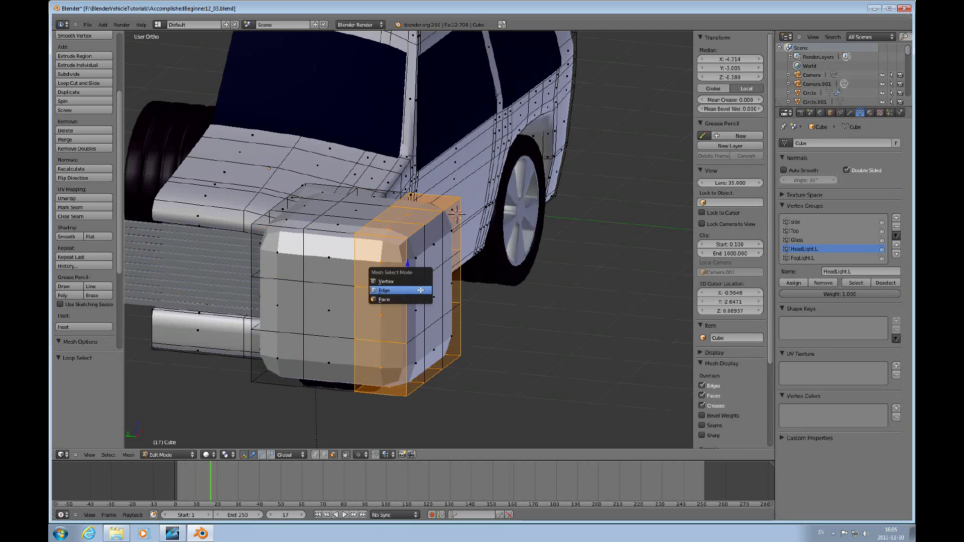
{"action": "key", "text": "ctrl+Tab"}
{"action": "left_click", "coordinate": [425, 290]}
{"action": "right_click", "coordinate": [425, 279], "text": "alt"}
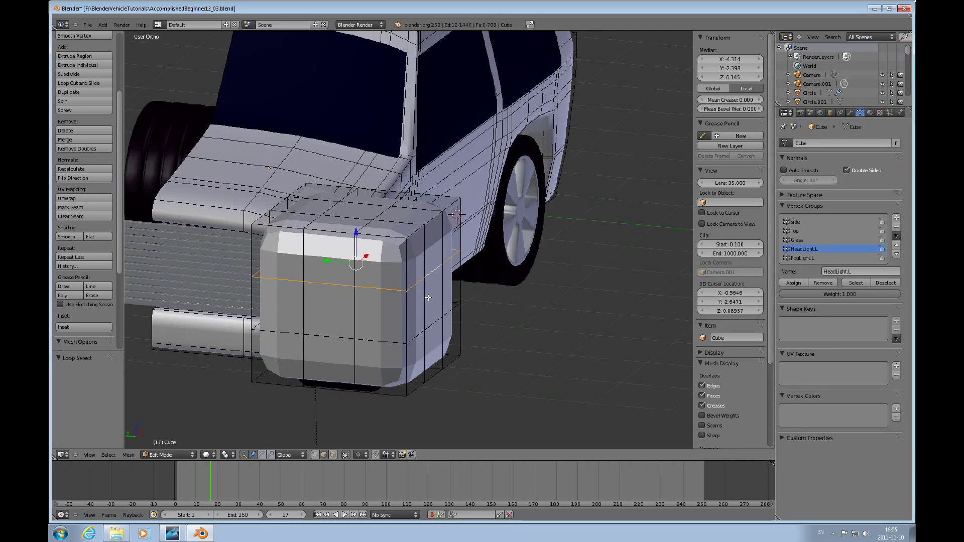
{"action": "right_click", "coordinate": [427, 329], "text": "shift"}
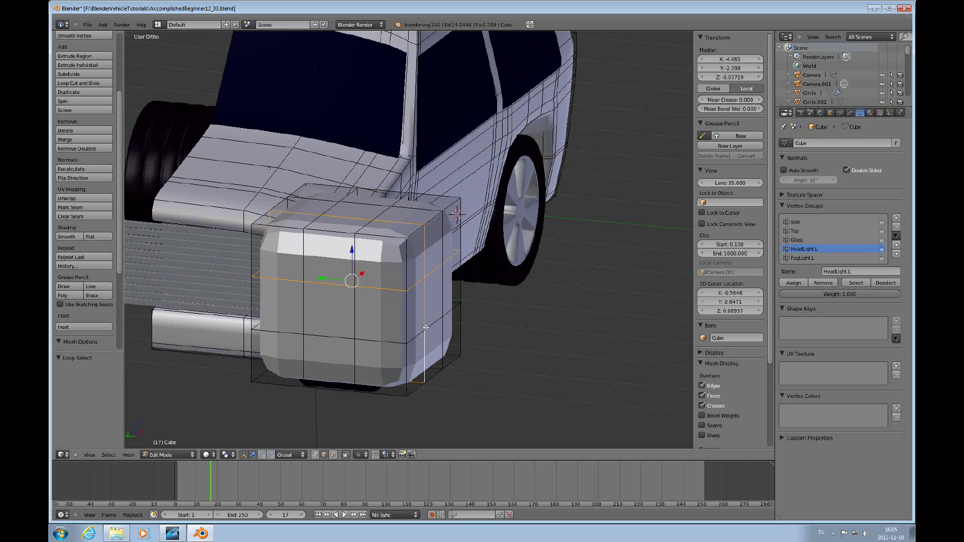
{"action": "right_click", "coordinate": [429, 327], "text": "alt+shift"}
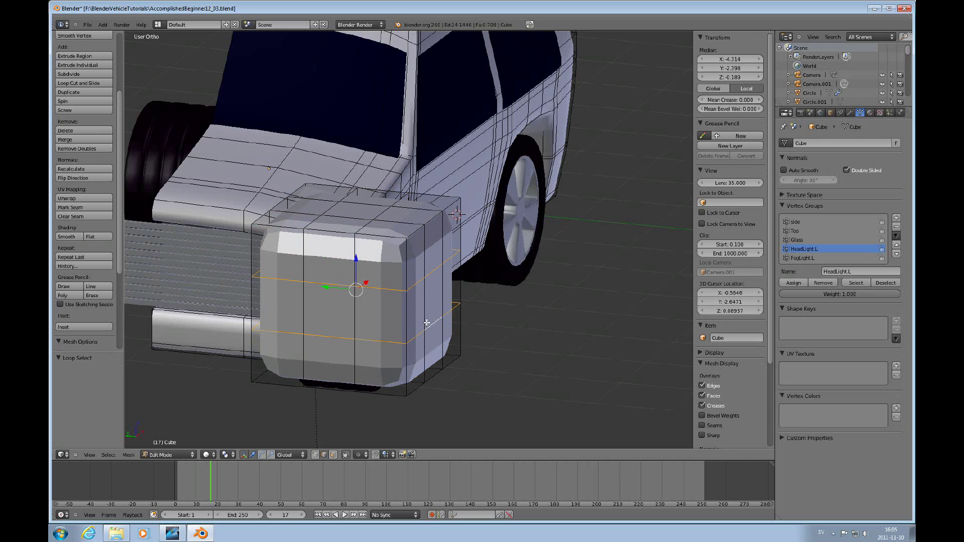
{"action": "key", "text": "s"}
{"action": "key", "text": "z"}
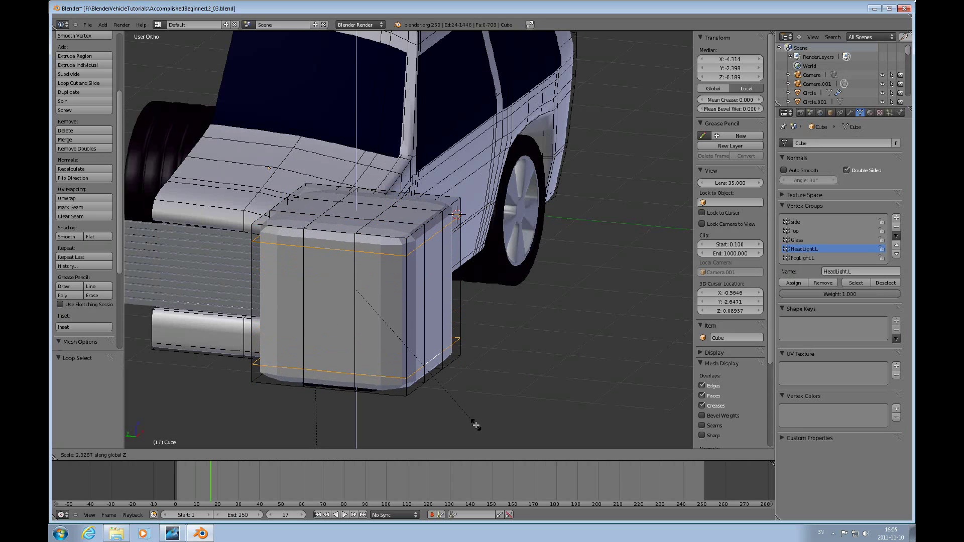
{"action": "left_click", "coordinate": [474, 422]}
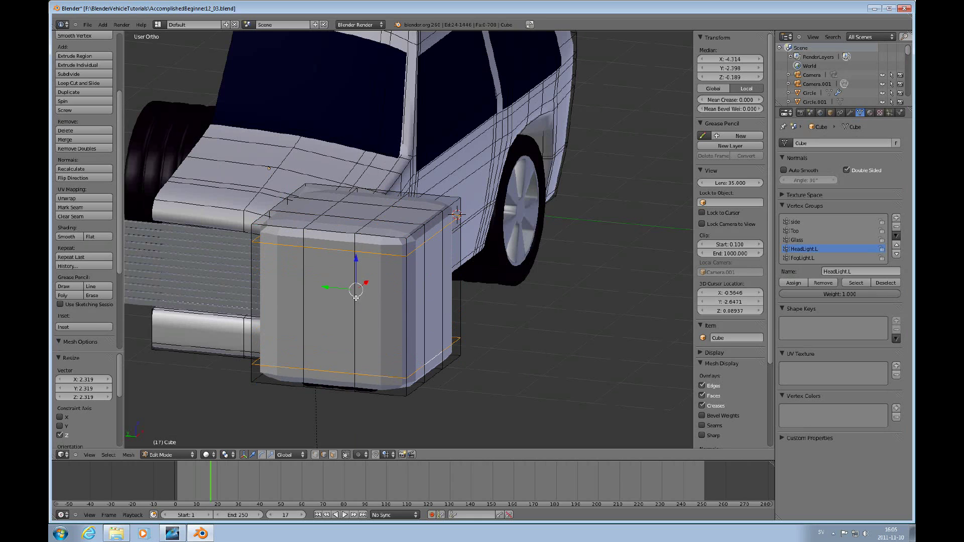
Slide a vertical edge loop of the block along Y.
{"action": "right_click", "coordinate": [304, 295], "text": "alt"}
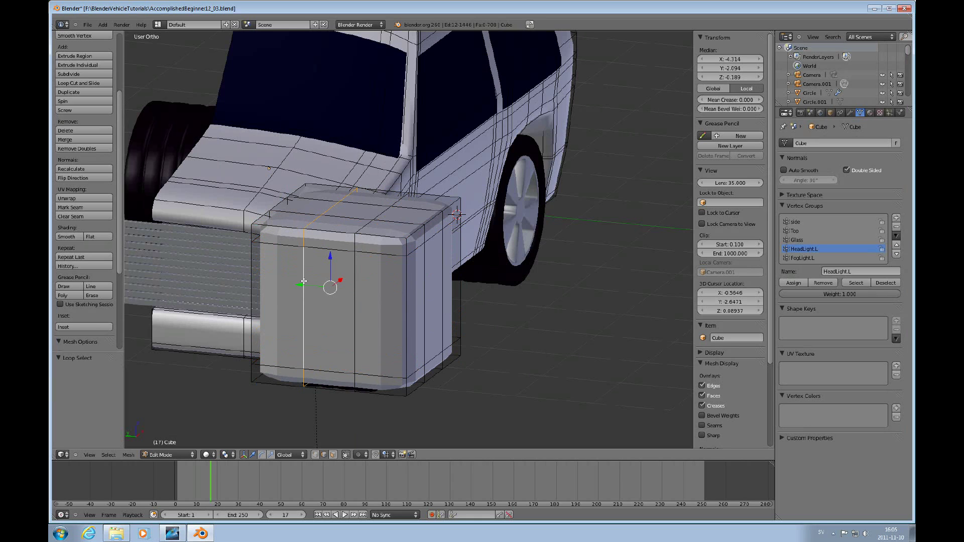
{"action": "key", "text": "g"}
{"action": "key", "text": "y"}
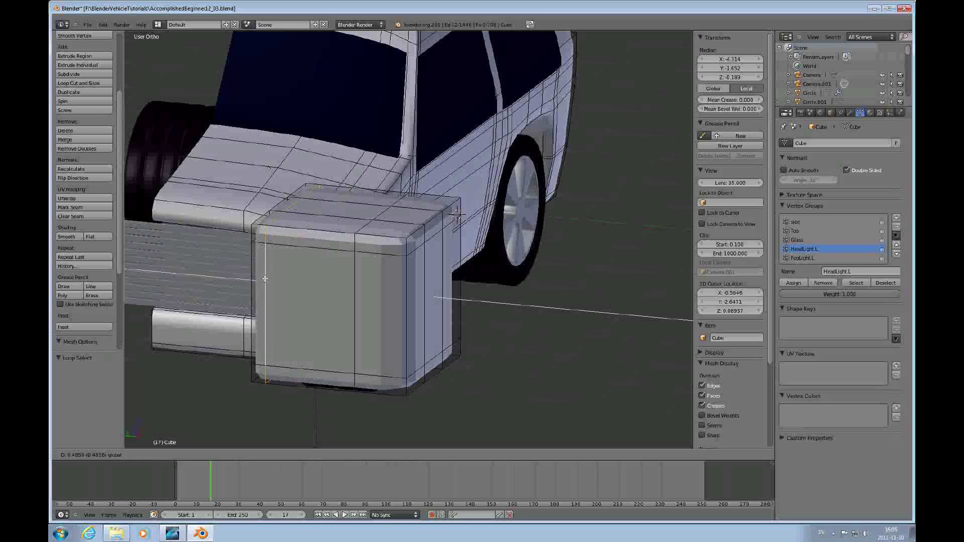
{"action": "left_click", "coordinate": [268, 276]}
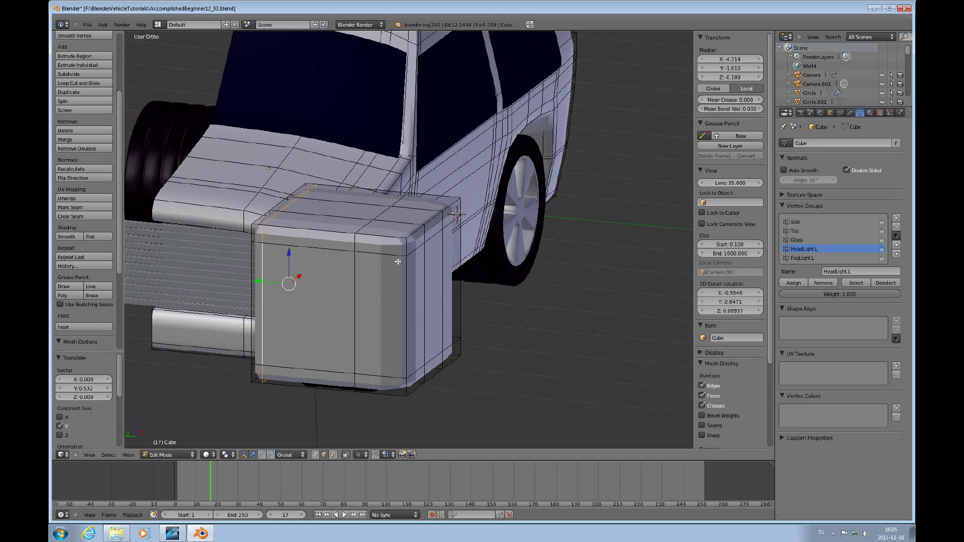
Lower the three top edges and raise the three bottom edges of the block slightly.
{"action": "right_click", "coordinate": [436, 230]}
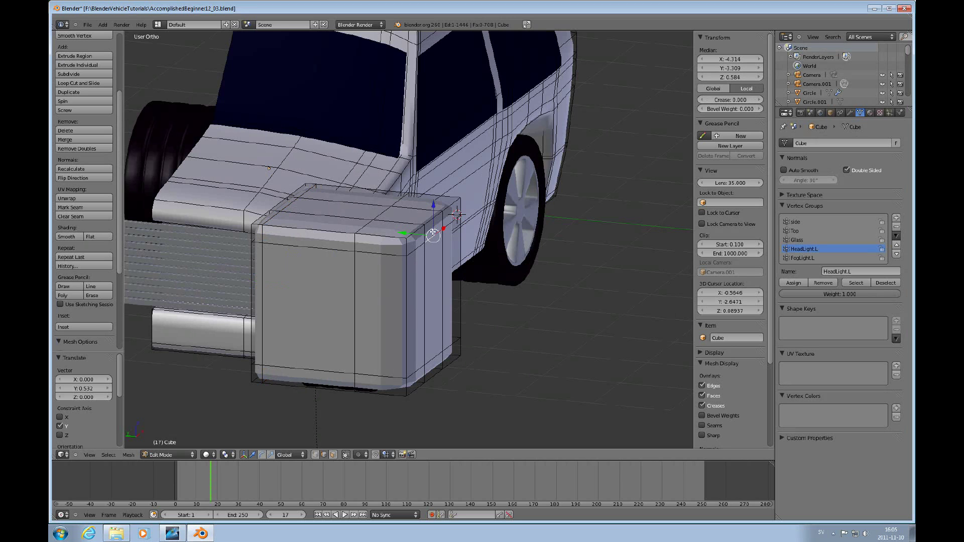
{"action": "middle_click_drag", "start_coordinate": [425, 256], "coordinate": [454, 230]}
{"action": "right_click", "coordinate": [456, 229], "text": "shift"}
{"action": "right_click", "coordinate": [458, 220], "text": "shift"}
{"action": "left_click_drag", "start_coordinate": [438, 210], "coordinate": [425, 295]}
{"action": "right_click", "coordinate": [406, 367]}
{"action": "right_click", "coordinate": [435, 348], "text": "shift"}
{"action": "right_click", "coordinate": [459, 337], "text": "shift"}
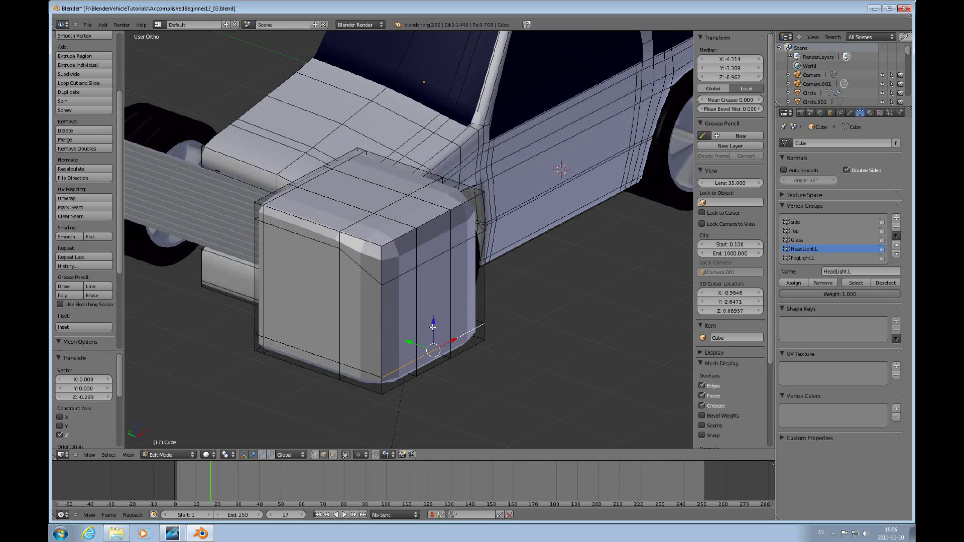
{"action": "left_click_drag", "start_coordinate": [433, 327], "coordinate": [431, 317]}
{"action": "middle_click_drag", "start_coordinate": [431, 317], "coordinate": [449, 325]}
In face select mode, select the block's face loops.
{"action": "key", "text": "ctrl+Tab"}
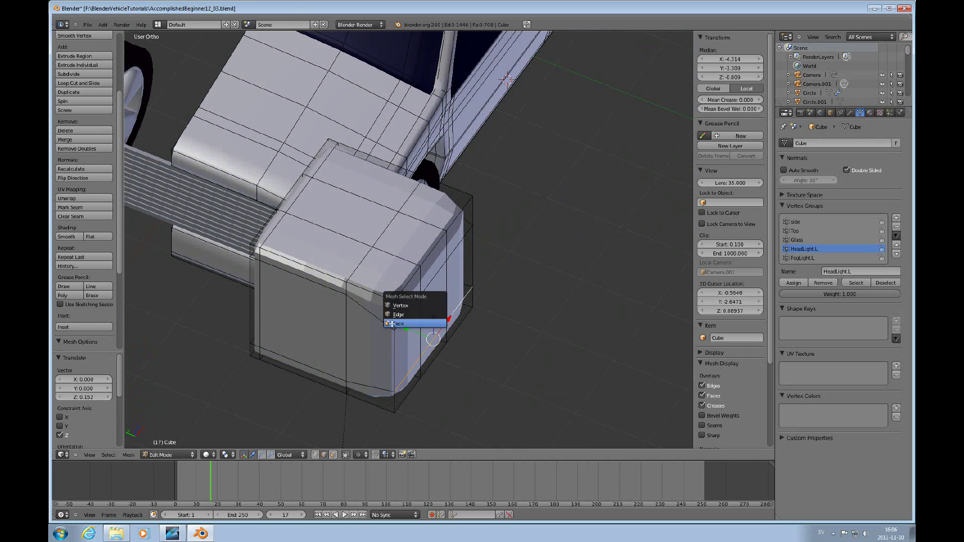
{"action": "left_click", "coordinate": [408, 325]}
{"action": "right_click", "coordinate": [455, 221], "text": "alt"}
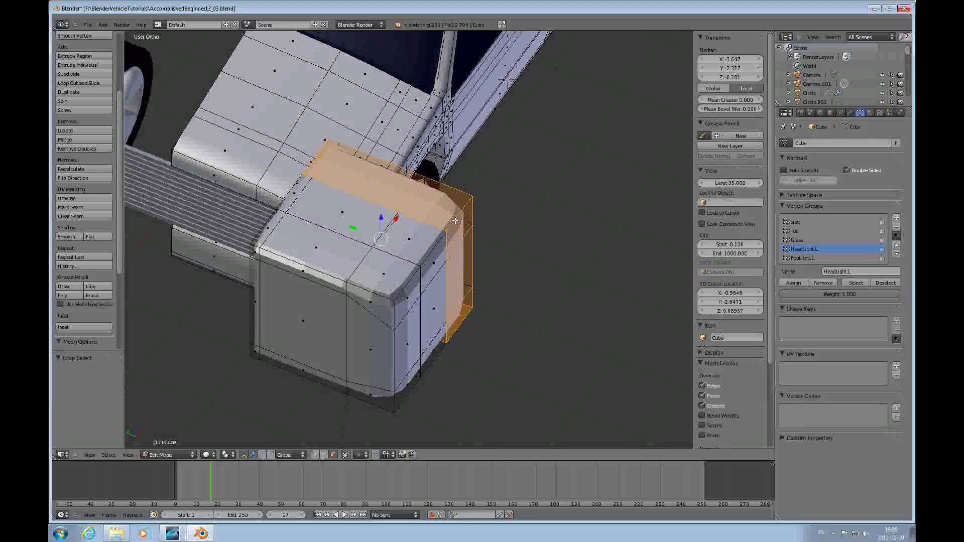
{"action": "right_click", "coordinate": [426, 251], "text": "alt+shift"}
{"action": "right_click", "coordinate": [404, 287], "text": "alt+shift"}
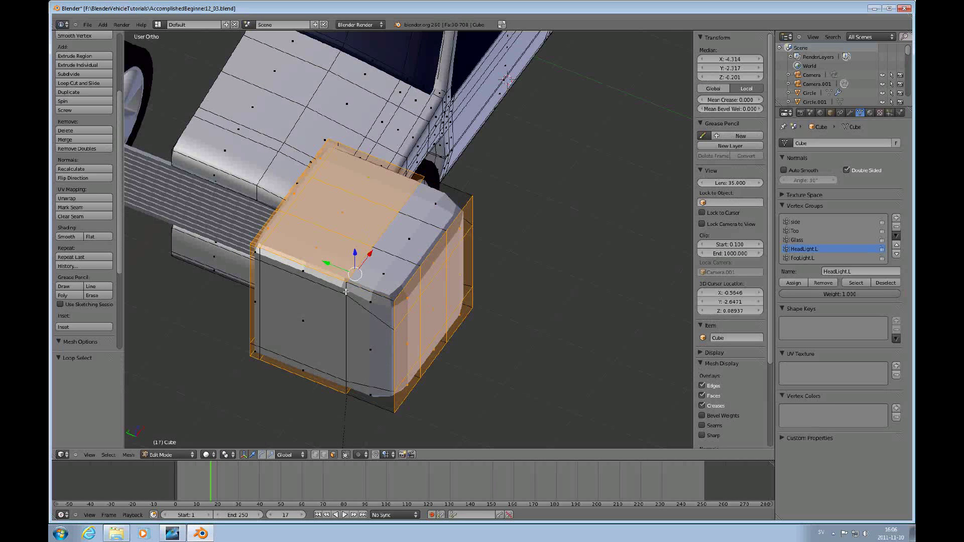
{"action": "right_click", "coordinate": [374, 290], "text": "alt+shift"}
{"action": "right_click", "coordinate": [280, 259], "text": "alt+shift"}
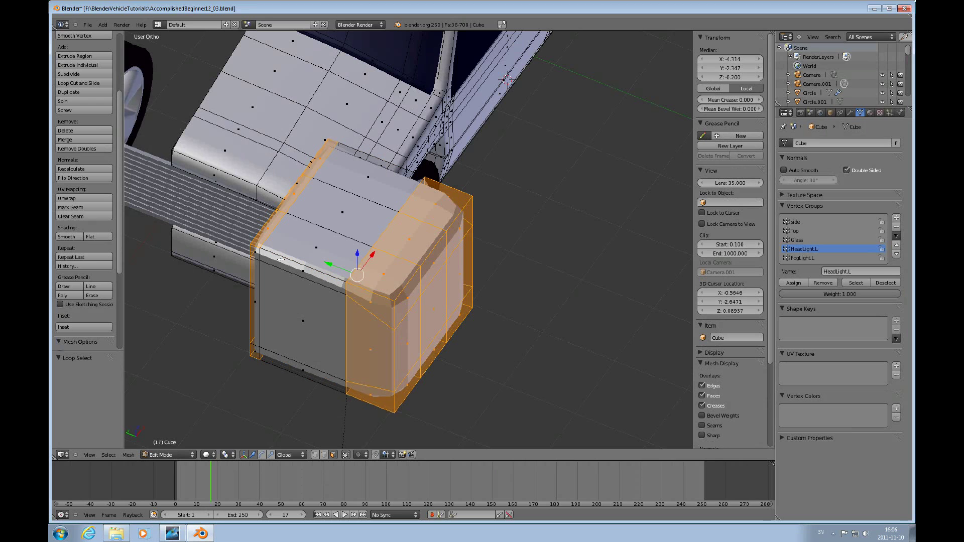
Select the remaining face loops and move the whole block sideways along X.
{"action": "right_click", "coordinate": [256, 248], "text": "alt+shift"}
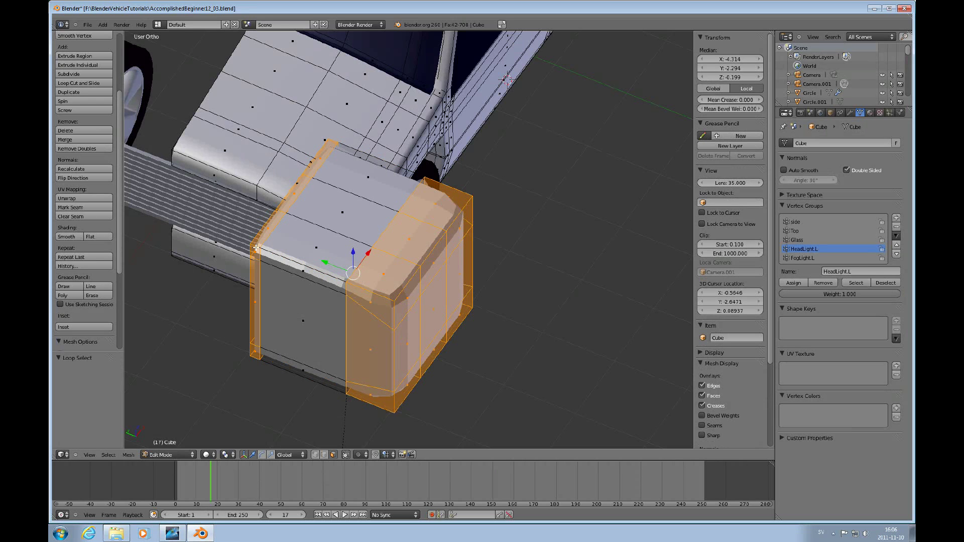
{"action": "right_click", "coordinate": [294, 262], "text": "alt+shift"}
{"action": "left_click_drag", "start_coordinate": [368, 252], "coordinate": [294, 350]}
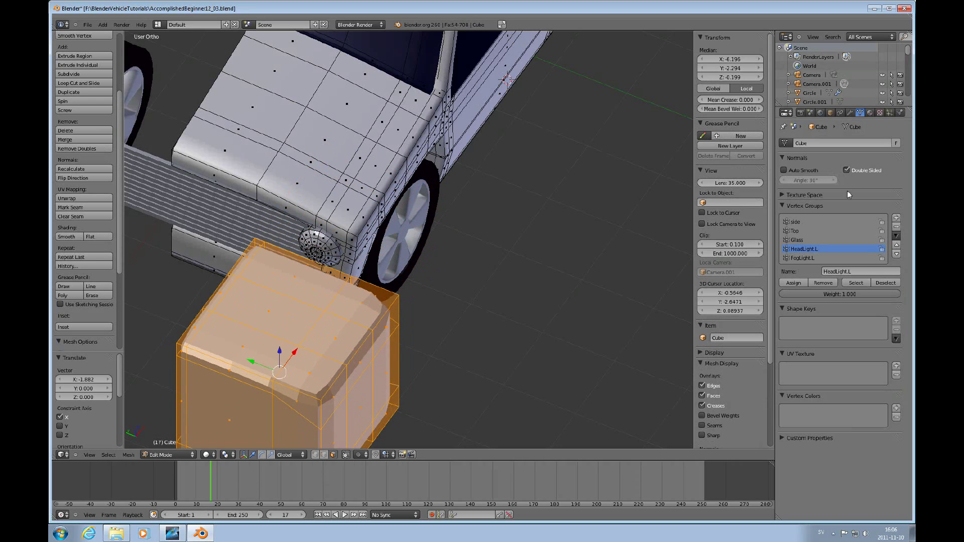
Create a vertex group named FrontDirectional.L for the block and test it by deselecting and reselecting.
{"action": "left_click", "coordinate": [896, 217]}
{"action": "left_click", "coordinate": [848, 271]}
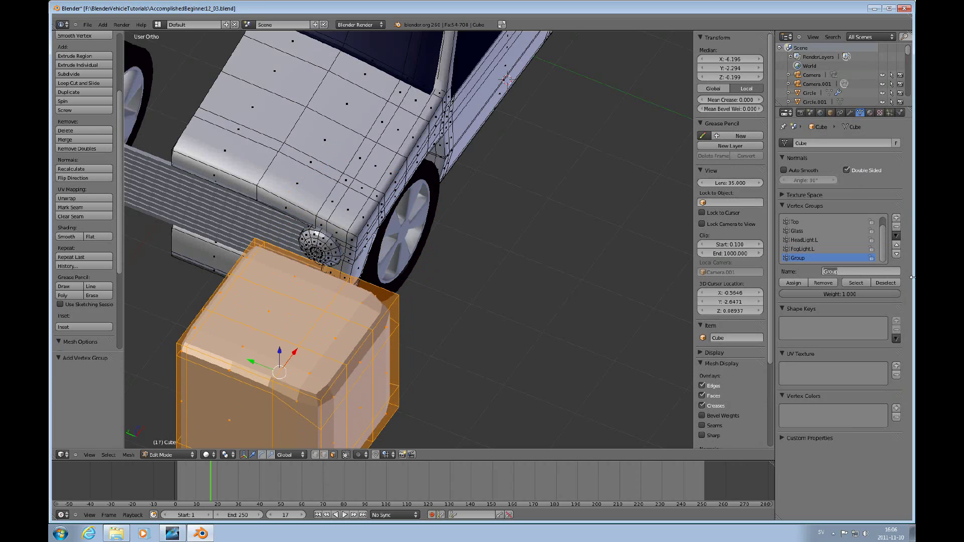
{"action": "type", "text": "Directional.L"}
{"action": "key", "text": "Return"}
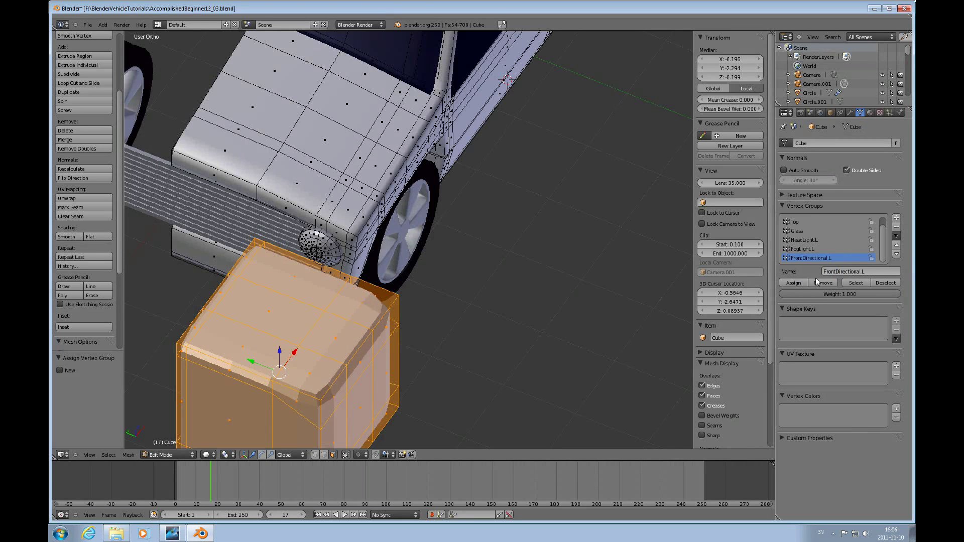
{"action": "left_click", "coordinate": [888, 283]}
{"action": "left_click", "coordinate": [870, 283]}
{"action": "key", "text": "KP_1"}
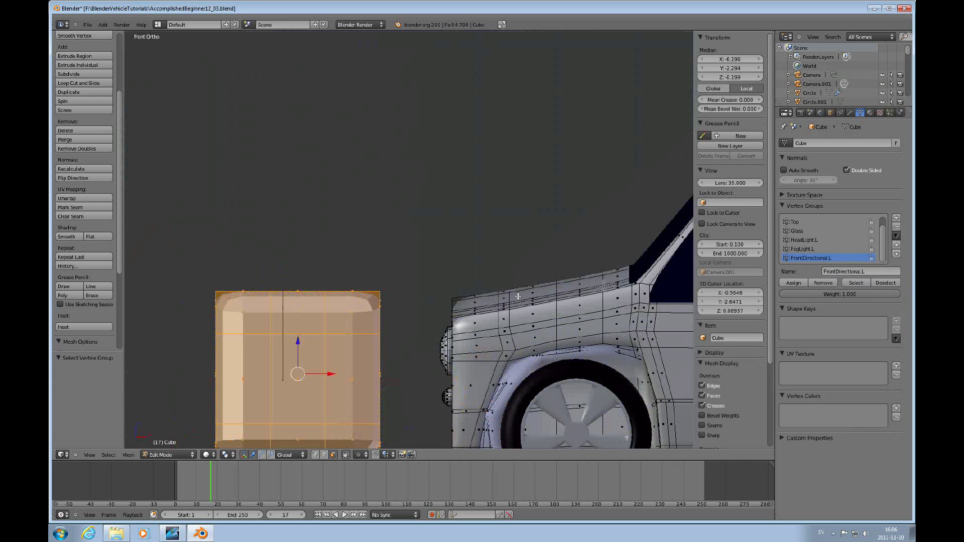
Add a new material slot with a new Material.002 and set its diffuse colour to orange.
{"action": "left_click", "coordinate": [870, 112]}
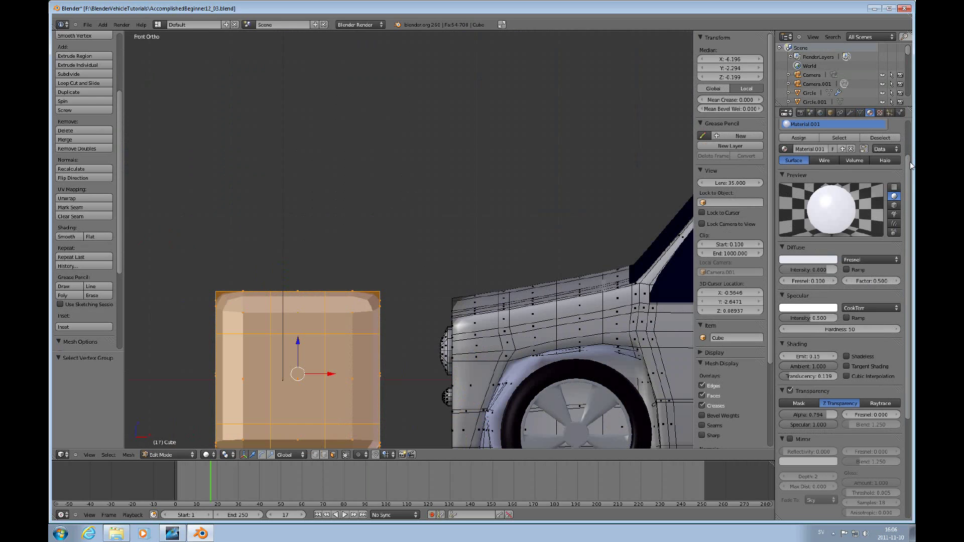
{"action": "left_click_drag", "start_coordinate": [909, 161], "coordinate": [912, 123]}
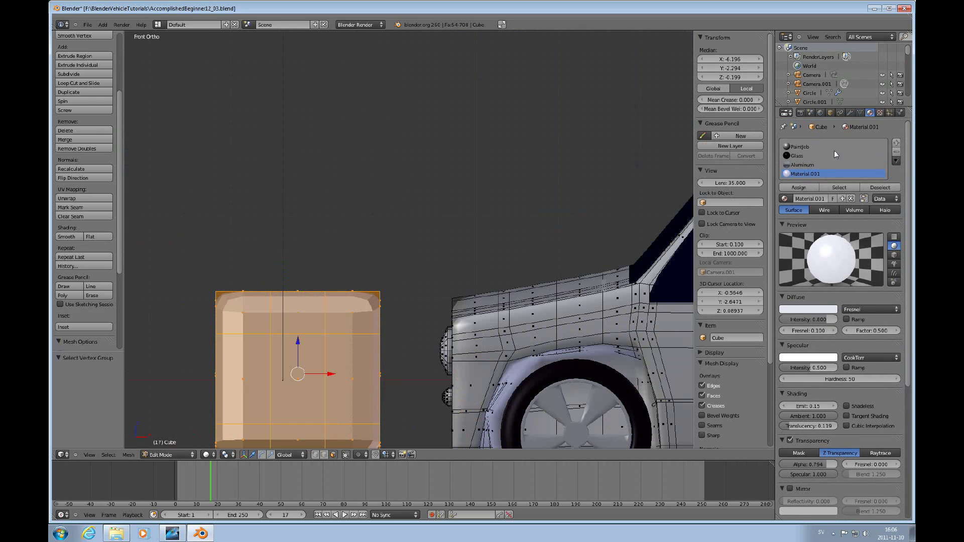
{"action": "left_click", "coordinate": [895, 143]}
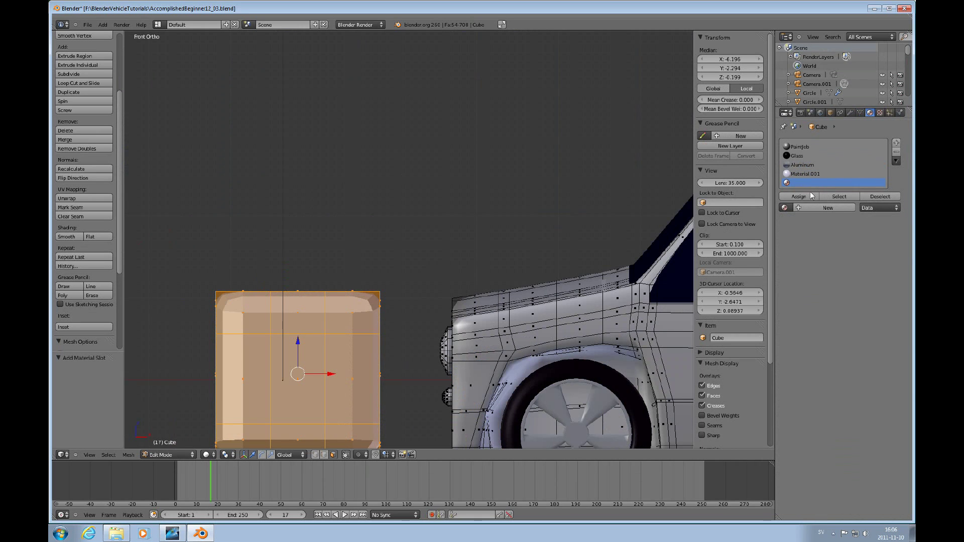
{"action": "left_click", "coordinate": [798, 207]}
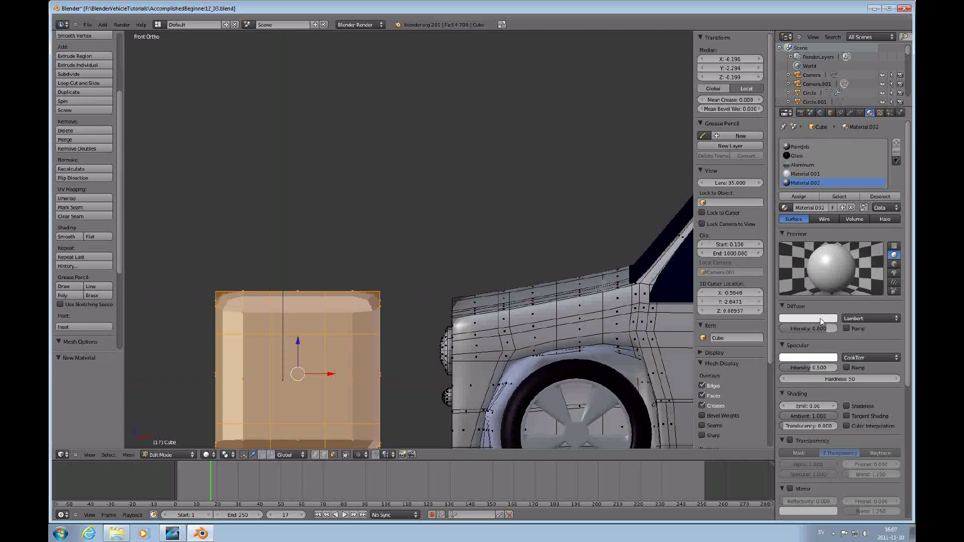
{"action": "left_click", "coordinate": [821, 322]}
{"action": "left_click_drag", "start_coordinate": [803, 304], "coordinate": [730, 313]}
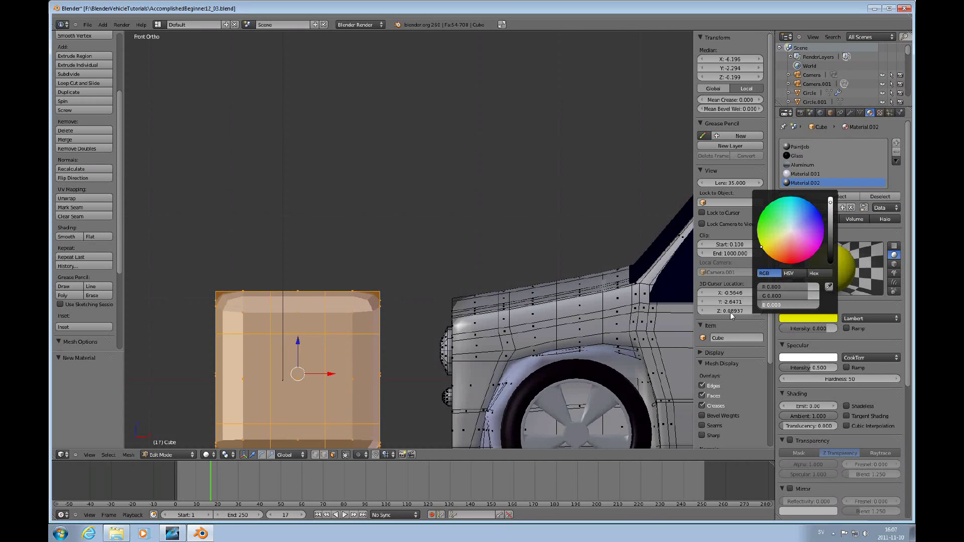
{"action": "left_click_drag", "start_coordinate": [803, 295], "coordinate": [848, 300]}
Give it a Fresnel diffuse shader, Emit 0.11, transparency at alpha 0.889, and assign it to the block.
{"action": "left_click", "coordinate": [891, 318]}
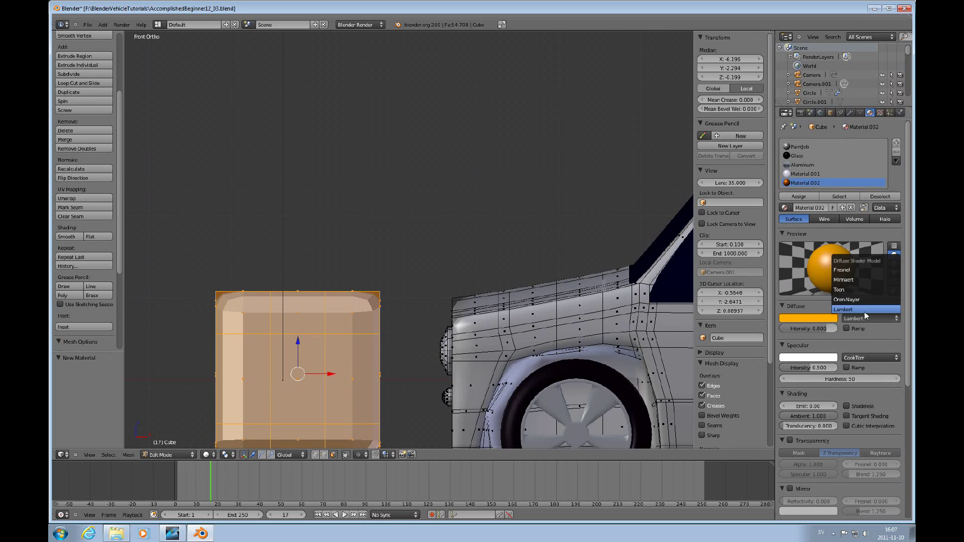
{"action": "left_click", "coordinate": [842, 271]}
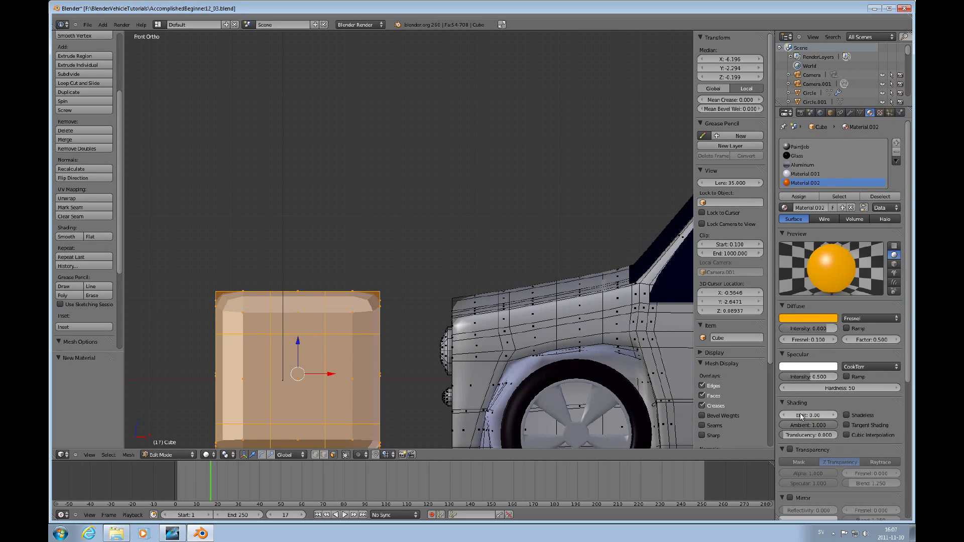
{"action": "mouse_move", "coordinate": [802, 416]}
{"action": "left_mouse_down"}
{"action": "mouse_move", "coordinate": [810, 417]}
{"action": "mouse_move", "coordinate": [793, 440]}
{"action": "mouse_move", "coordinate": [836, 454]}
{"action": "left_mouse_up"}
{"action": "left_click", "coordinate": [791, 451]}
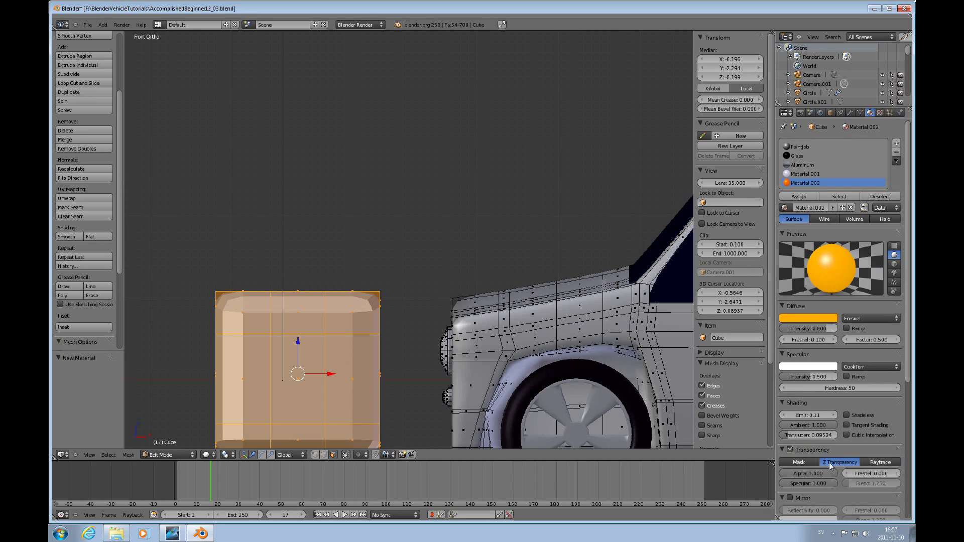
{"action": "left_click_drag", "start_coordinate": [833, 473], "coordinate": [830, 479]}
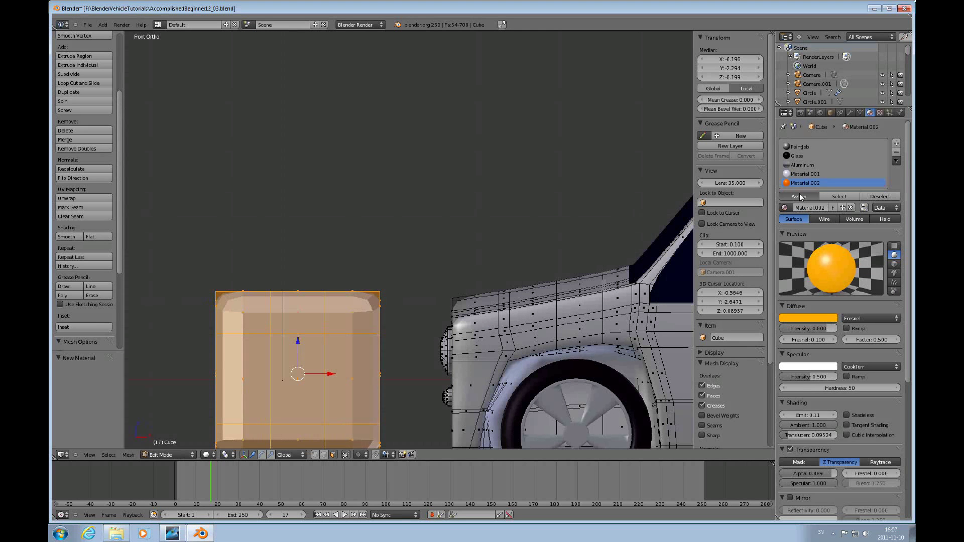
{"action": "left_click", "coordinate": [798, 196]}
{"action": "left_click", "coordinate": [880, 196]}
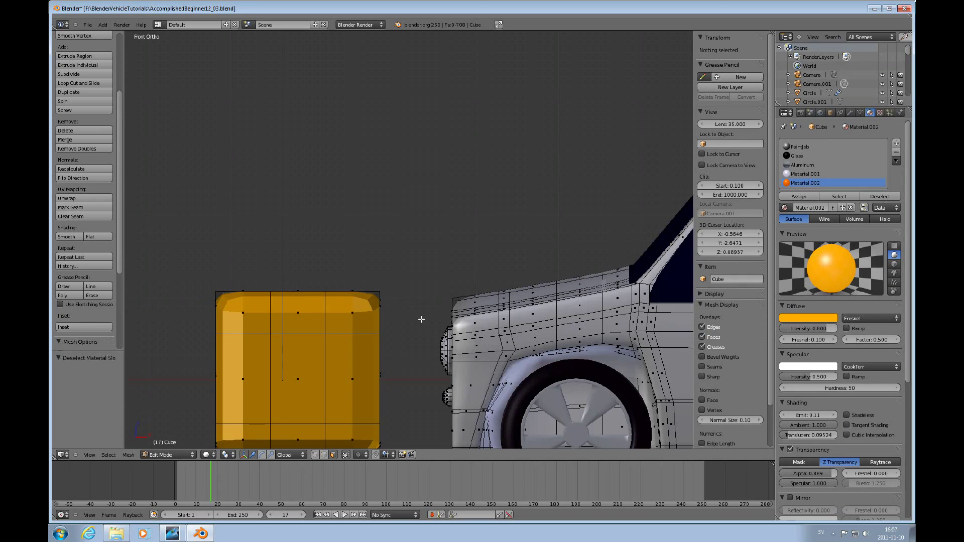
{"action": "scroll", "coordinate": [396, 354], "scroll_direction": "down", "scroll_amount": 4}
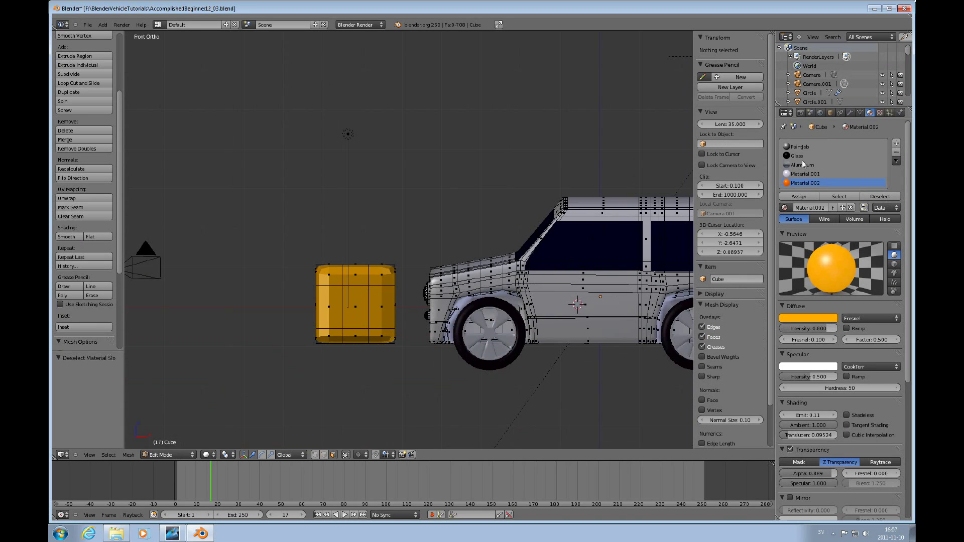
Select the FrontDirectional.L vertices and scale the orange cube down to 0.158.
{"action": "left_click", "coordinate": [860, 113]}
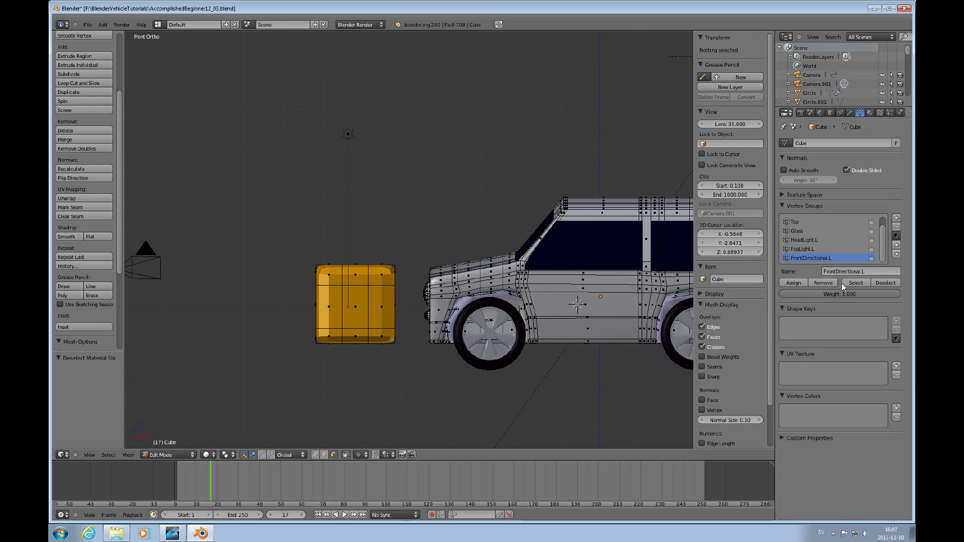
{"action": "left_click", "coordinate": [856, 283]}
{"action": "mouse_move", "coordinate": [443, 316]}
{"action": "middle_mouse_down"}
{"action": "mouse_move", "coordinate": [536, 316]}
{"action": "mouse_move", "coordinate": [439, 326]}
{"action": "middle_mouse_up"}
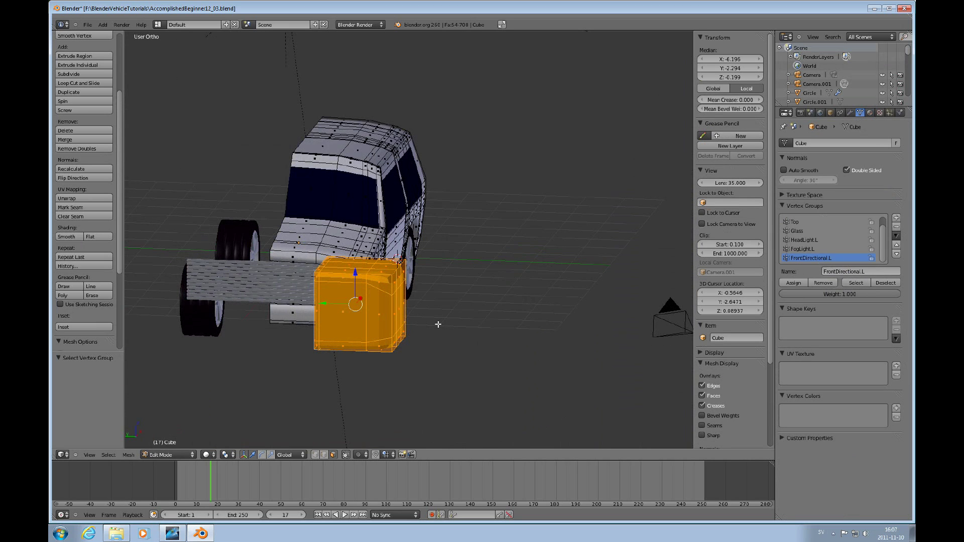
{"action": "key", "text": "ctrl+KP_3"}
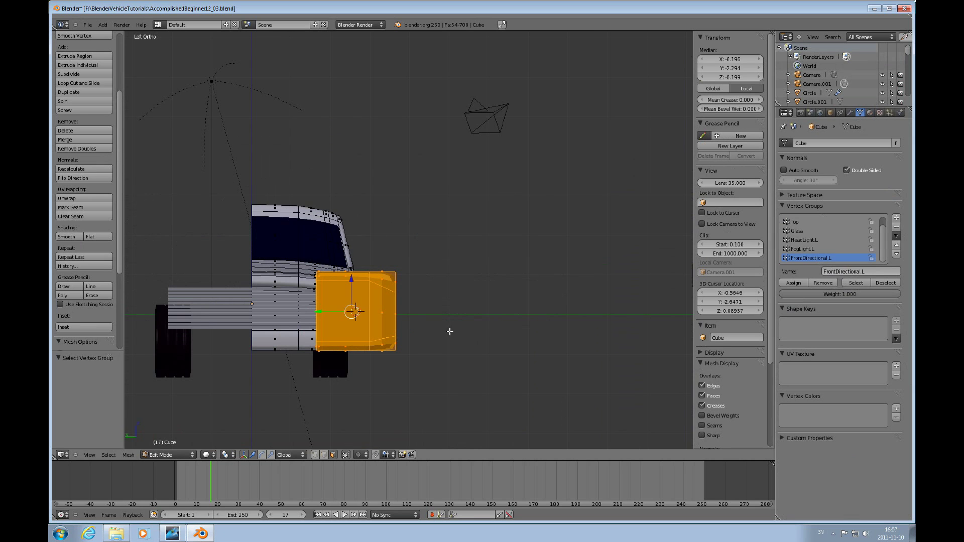
{"action": "key", "text": "s"}
{"action": "left_click", "coordinate": [384, 317]}
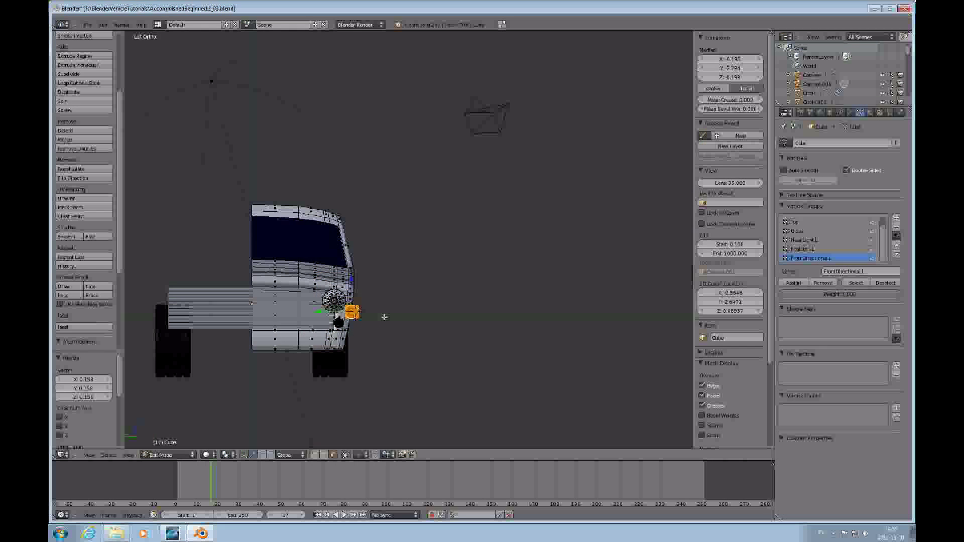
{"action": "left_click", "coordinate": [387, 320]}
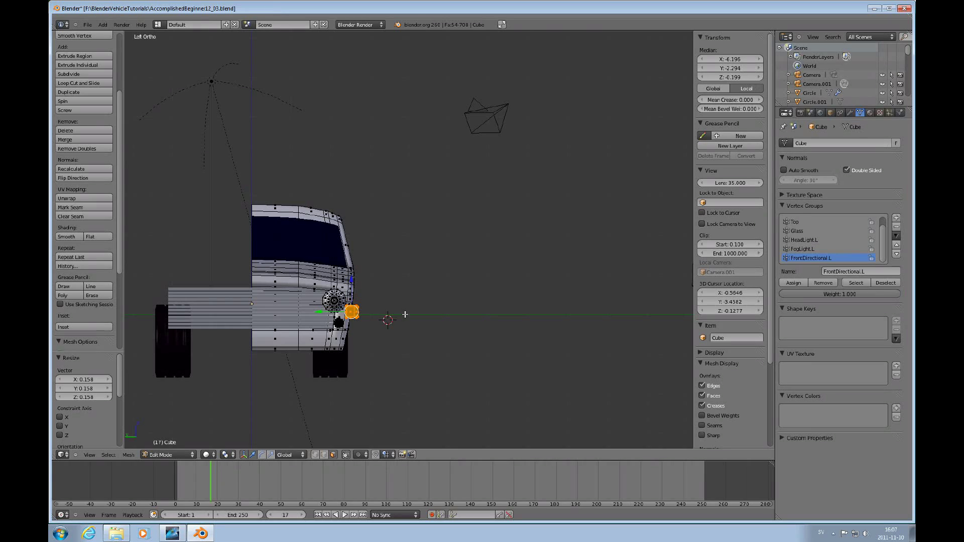
Move the cube 1.979 along X to the car's front corner beside the headlight.
{"action": "middle_click_drag", "start_coordinate": [413, 320], "coordinate": [350, 349]}
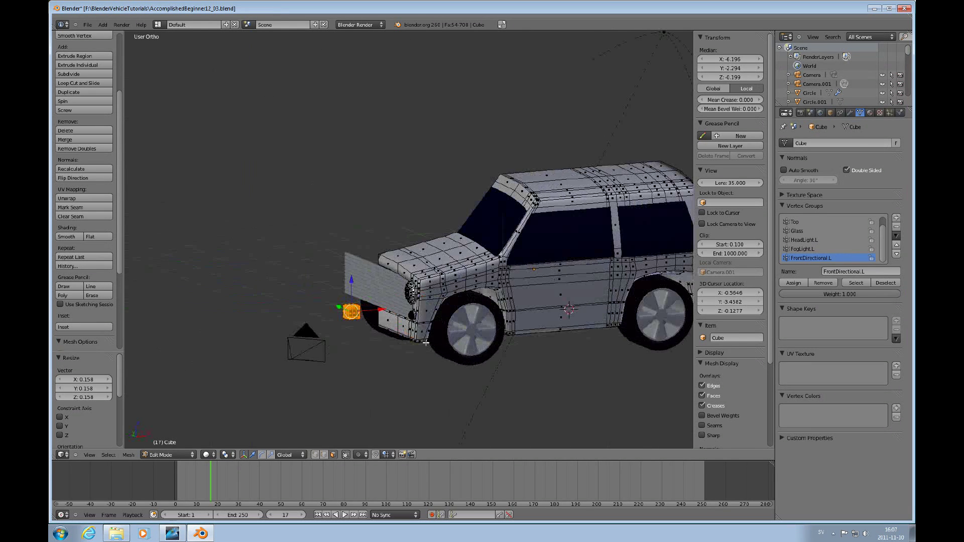
{"action": "middle_click_drag", "start_coordinate": [426, 342], "coordinate": [380, 308]}
{"action": "left_click_drag", "start_coordinate": [380, 311], "coordinate": [451, 300]}
{"action": "middle_click_drag", "start_coordinate": [452, 300], "coordinate": [431, 355]}
{"action": "scroll", "coordinate": [431, 356], "scroll_direction": "up", "scroll_amount": 5}
{"action": "scroll", "coordinate": [442, 351], "scroll_direction": "down", "scroll_amount": 5}
{"action": "scroll", "coordinate": [457, 343], "scroll_direction": "up", "scroll_amount": 3}
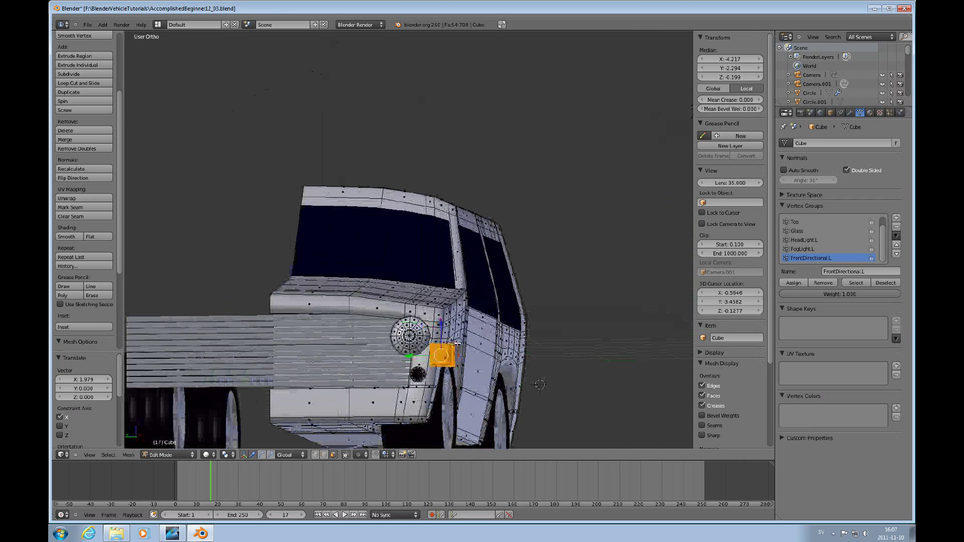
{"action": "key", "text": "ctrl+KP_3"}
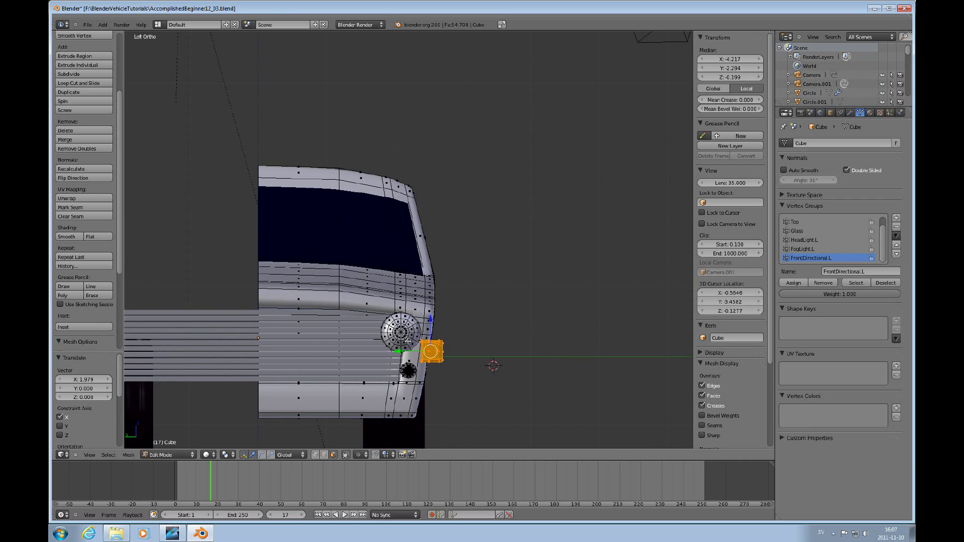
Raise the orange block 0.258 along Z, level with the headlight.
{"action": "key", "text": "g"}
{"action": "key", "text": "z"}
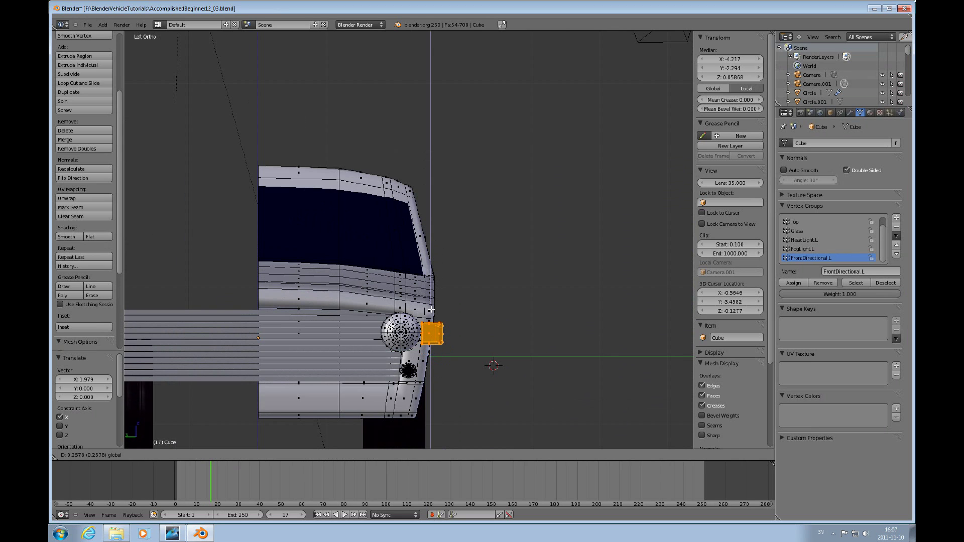
{"action": "left_click", "coordinate": [432, 308]}
{"action": "middle_click_drag", "start_coordinate": [431, 309], "coordinate": [496, 360]}
{"action": "scroll", "coordinate": [437, 348], "scroll_direction": "up", "scroll_amount": 3}
{"action": "scroll", "coordinate": [512, 353], "scroll_direction": "up", "scroll_amount": 3}
{"action": "key", "text": "ctrl+KP_3"}
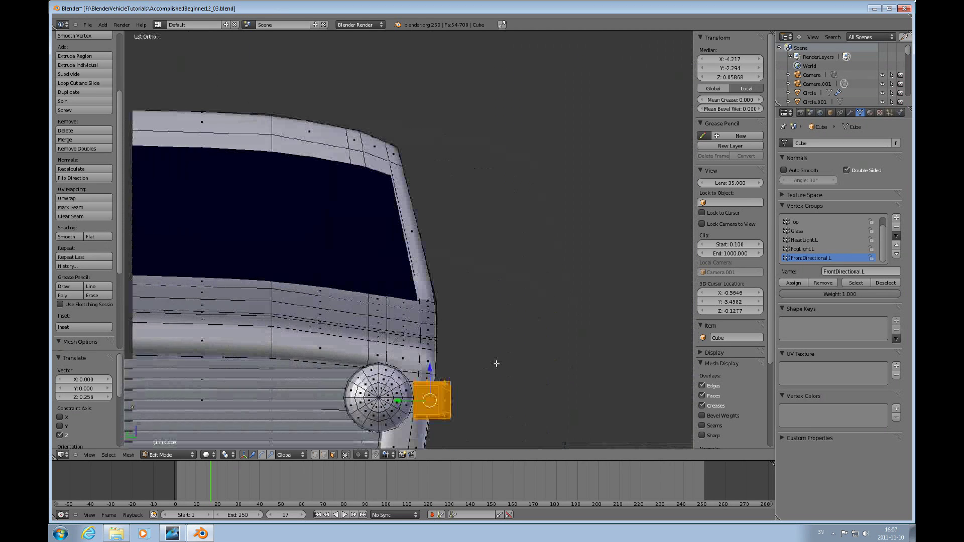
{"action": "scroll", "coordinate": [522, 395], "scroll_direction": "down", "scroll_amount": 4, "text": "shift"}
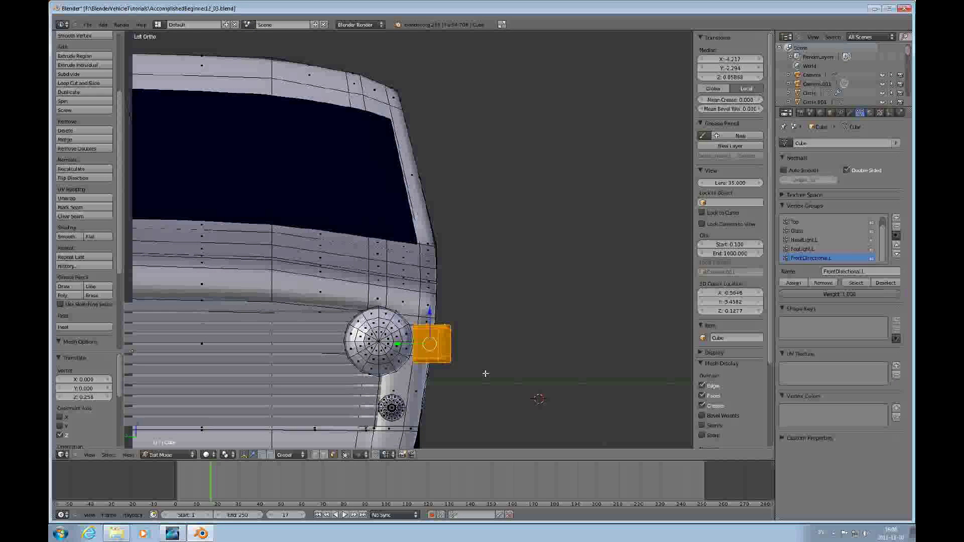
Scale the block to 0.81 along Y and shift it slightly along Y.
{"action": "key", "text": "s"}
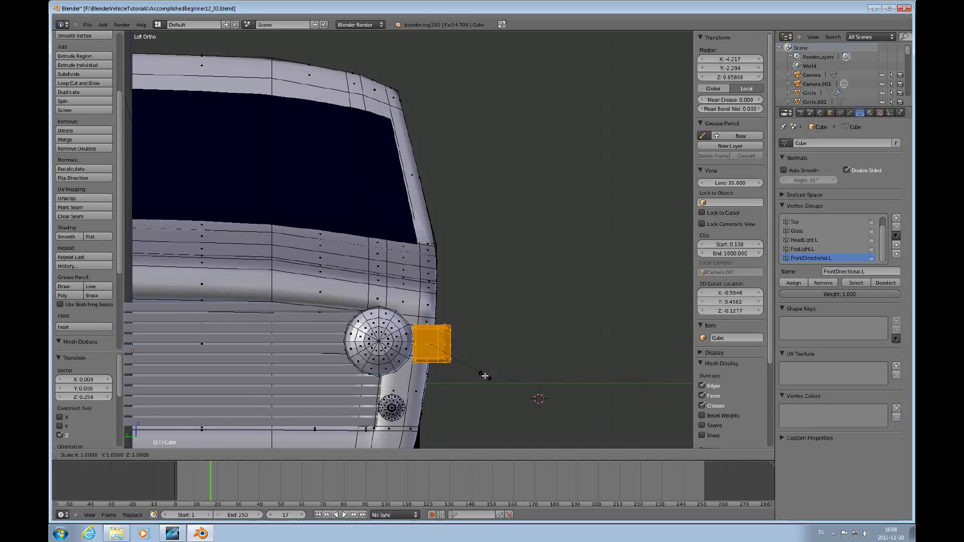
{"action": "key", "text": "y"}
{"action": "left_click", "coordinate": [472, 364]}
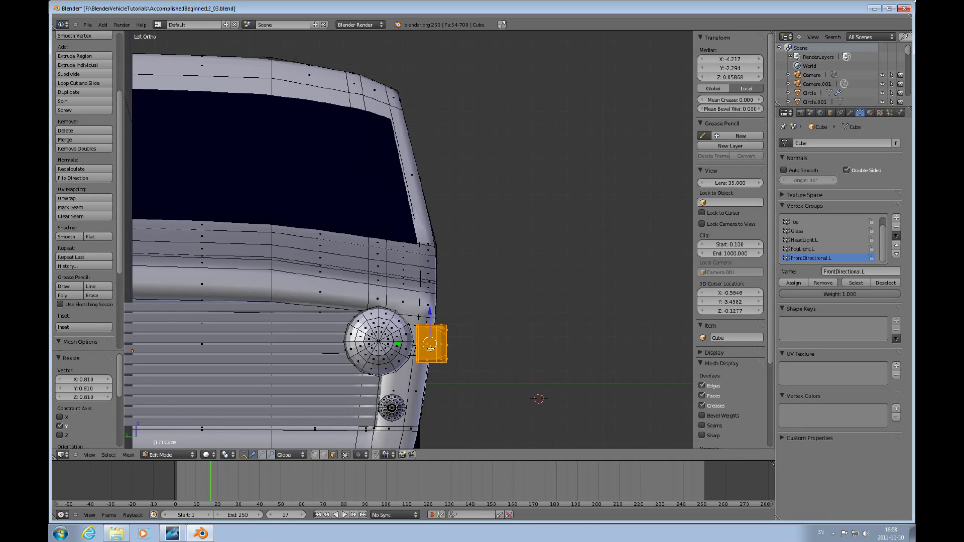
{"action": "left_click_drag", "start_coordinate": [407, 344], "coordinate": [436, 345]}
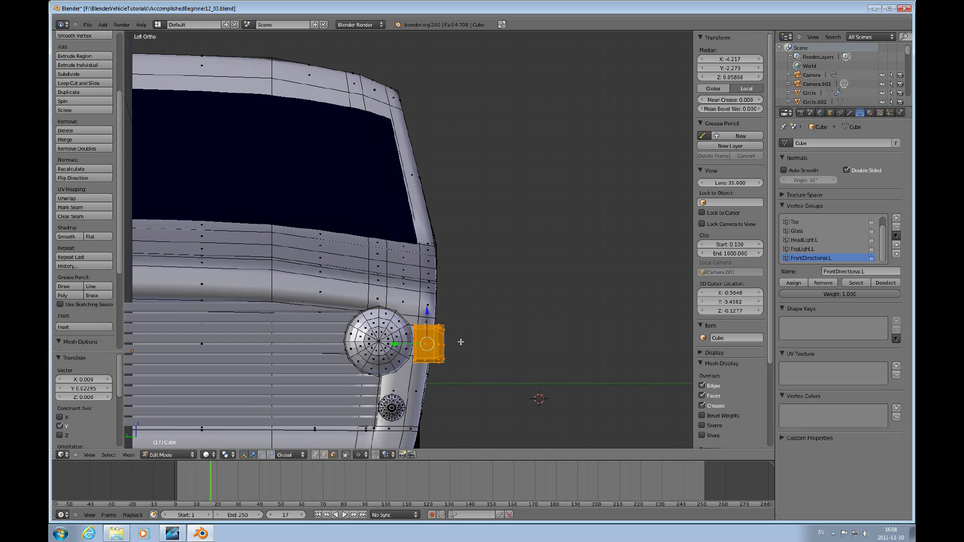
{"action": "middle_click_drag", "start_coordinate": [461, 342], "coordinate": [480, 357]}
Shrink the block to 0.821 along X and 0.815 along Z.
{"action": "key", "text": "s"}
{"action": "key", "text": "x"}
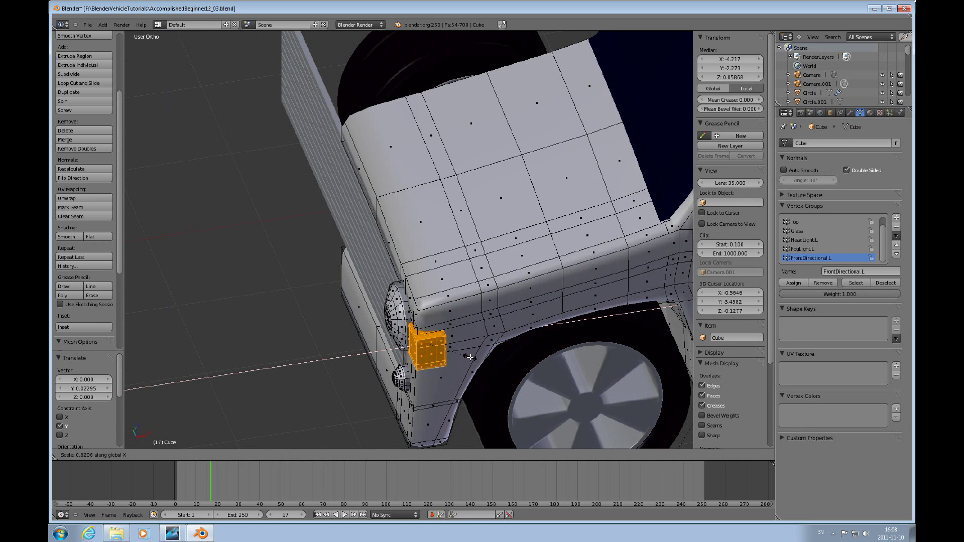
{"action": "left_click", "coordinate": [470, 357]}
{"action": "middle_click_drag", "start_coordinate": [464, 357], "coordinate": [473, 364]}
{"action": "key", "text": "s"}
{"action": "key", "text": "z"}
{"action": "left_click", "coordinate": [464, 361]}
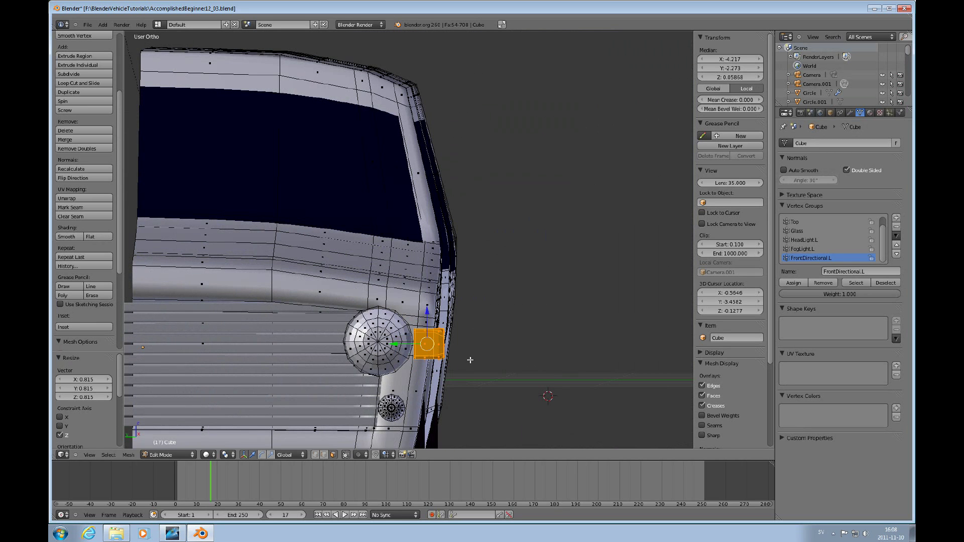
{"action": "mouse_move", "coordinate": [468, 360]}
{"action": "middle_mouse_down"}
{"action": "mouse_move", "coordinate": [422, 365]}
{"action": "mouse_move", "coordinate": [469, 396]}
{"action": "mouse_move", "coordinate": [477, 387]}
{"action": "mouse_move", "coordinate": [453, 367]}
{"action": "middle_mouse_up"}
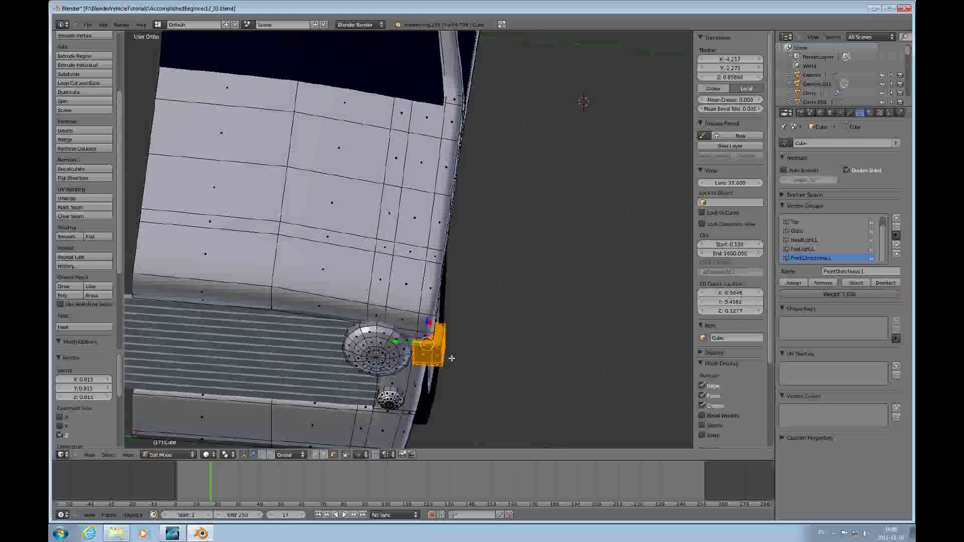
Preview the smoothed car in Object Mode from a side view.
{"action": "key", "text": "Tab"}
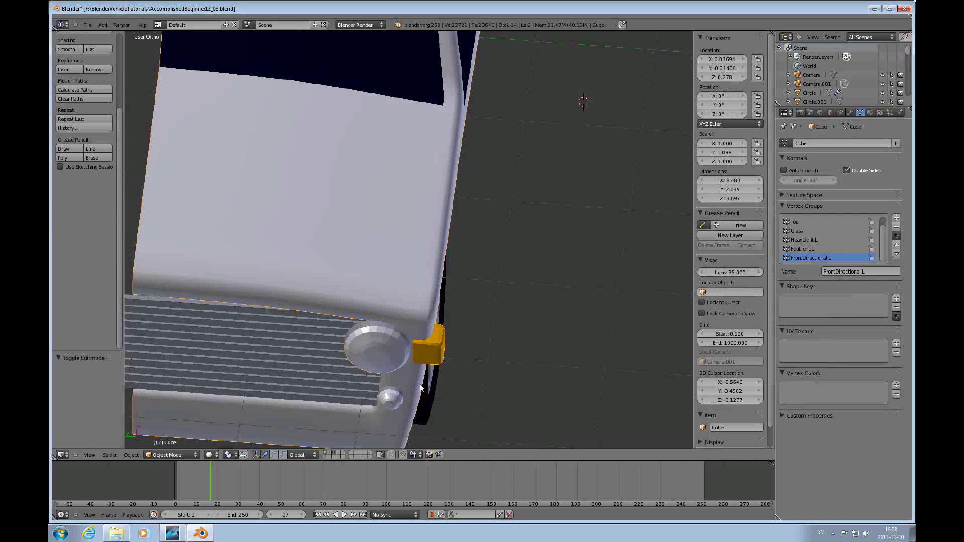
{"action": "middle_click_drag", "start_coordinate": [423, 384], "coordinate": [434, 306]}
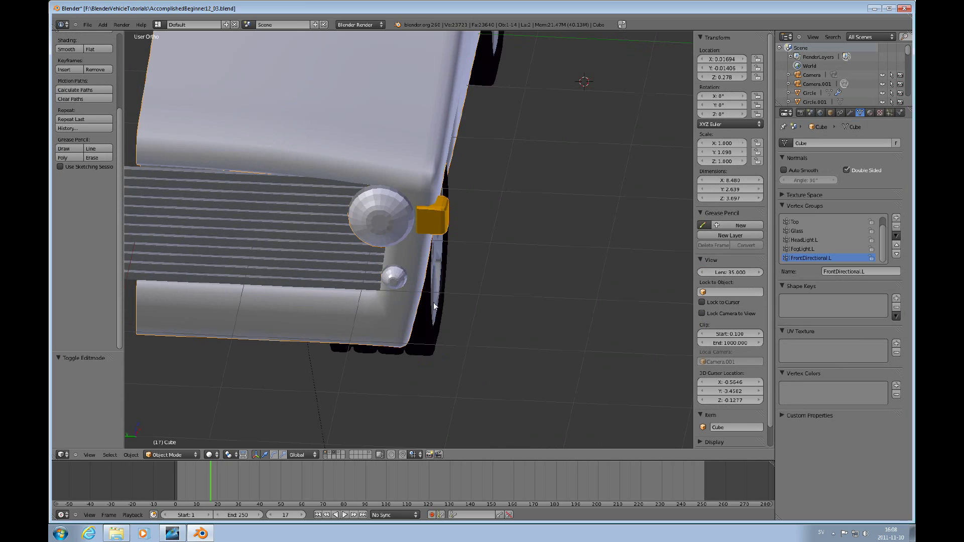
{"action": "key", "text": "ctrl+KP_3"}
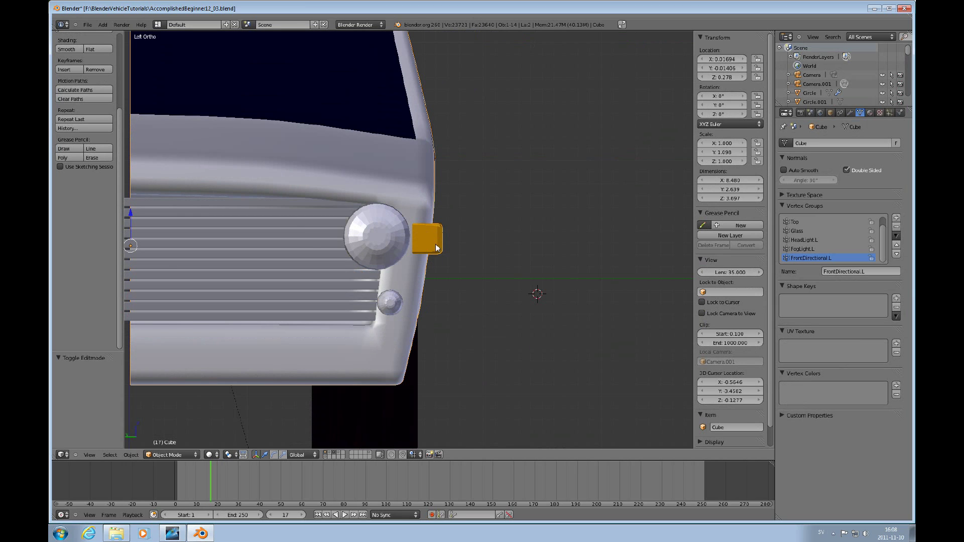
Nudge the orange block twice along Y beside the headlight, then check it in Object Mode.
{"action": "key", "text": "Tab"}
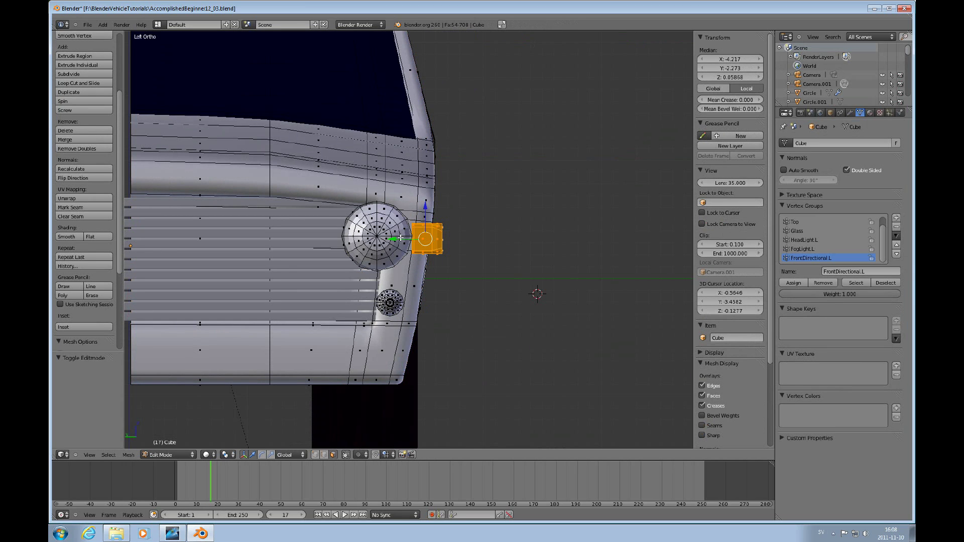
{"action": "left_click_drag", "start_coordinate": [408, 238], "coordinate": [393, 241]}
{"action": "middle_click_drag", "start_coordinate": [393, 240], "coordinate": [412, 256]}
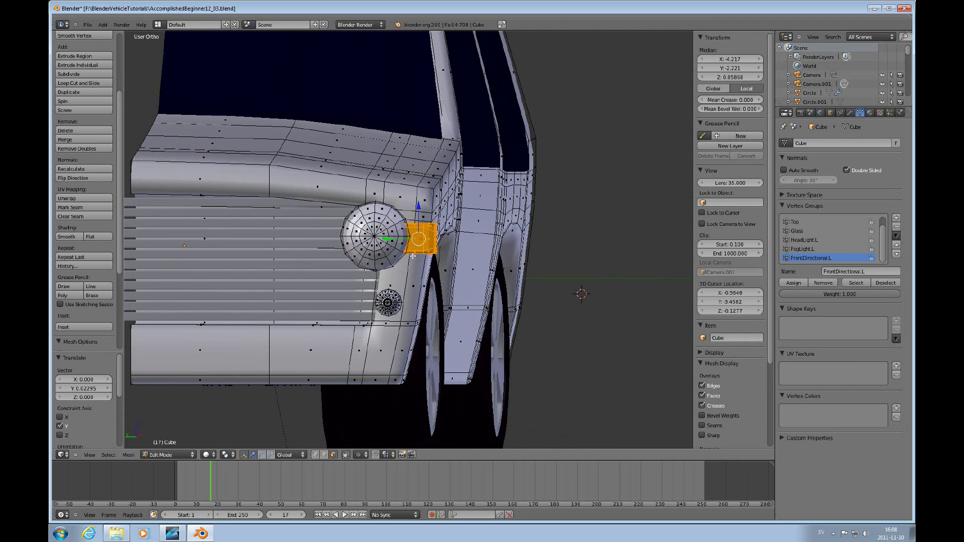
{"action": "key", "text": "Tab"}
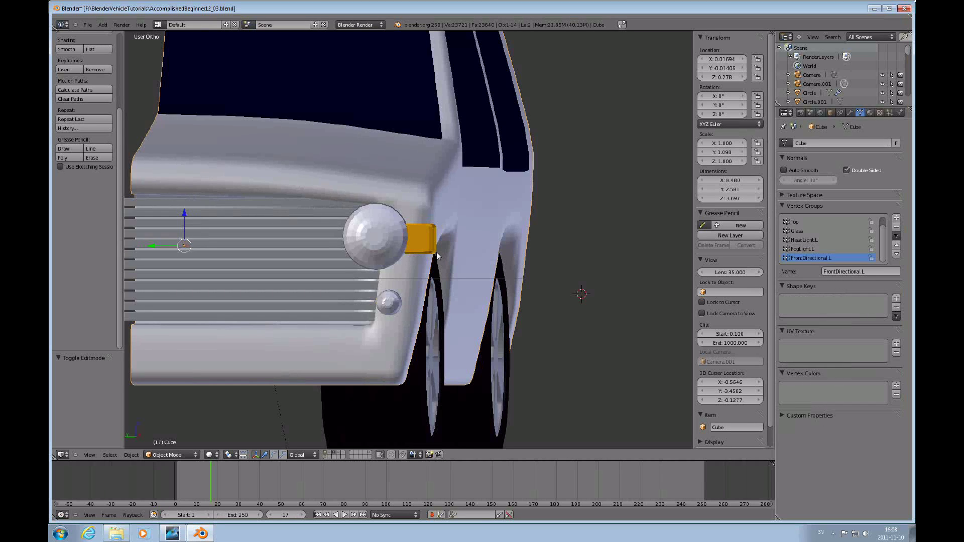
{"action": "middle_click_drag", "start_coordinate": [437, 256], "coordinate": [419, 264]}
{"action": "scroll", "coordinate": [413, 270], "scroll_direction": "down", "scroll_amount": 1}
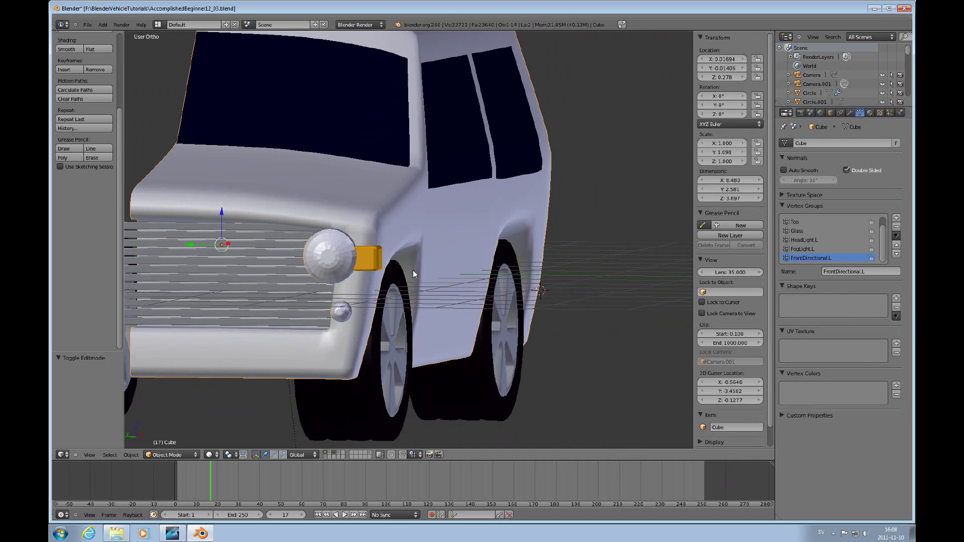
From the top view, duplicate the orange directional block and slide the copy along X.
{"action": "key", "text": "KP_7"}
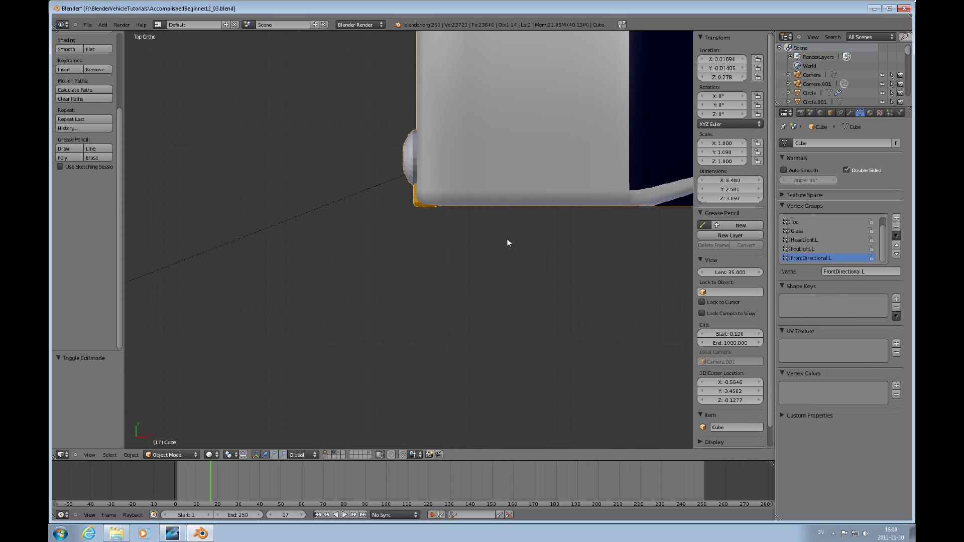
{"action": "scroll", "coordinate": [504, 240], "scroll_direction": "up", "scroll_amount": 2, "text": "shift"}
{"action": "scroll", "coordinate": [501, 239], "scroll_direction": "down", "scroll_amount": 3}
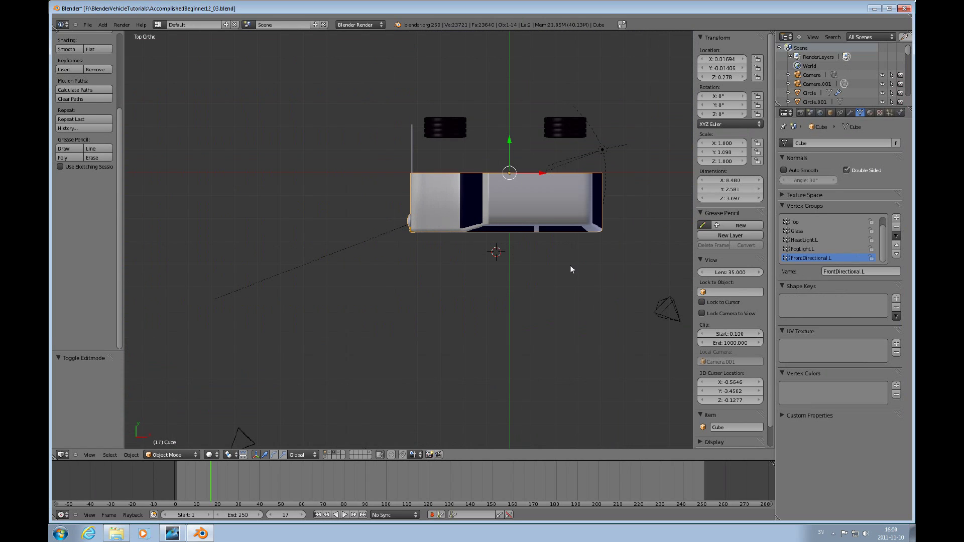
{"action": "key", "text": "Tab"}
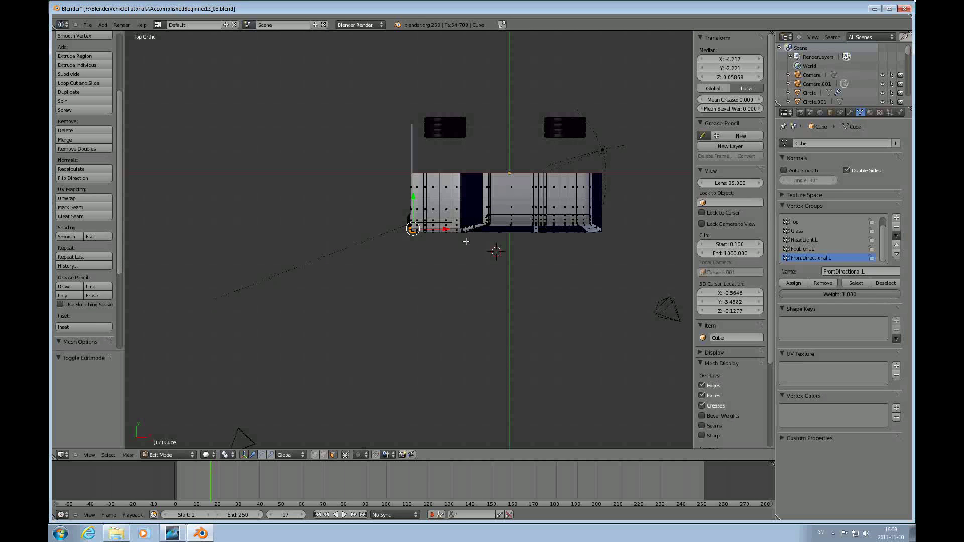
{"action": "key", "text": "shift+d"}
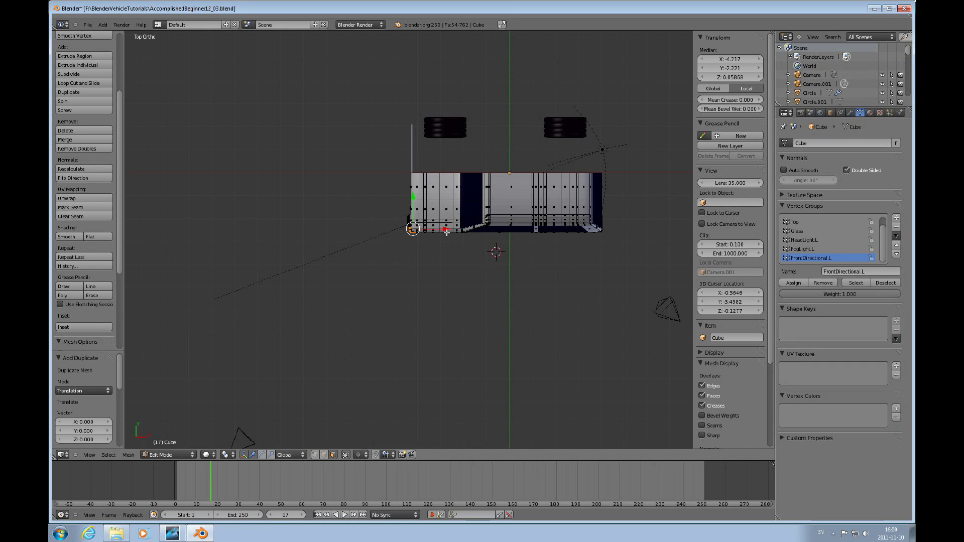
{"action": "key", "text": "x"}
{"action": "left_click", "coordinate": [628, 257]}
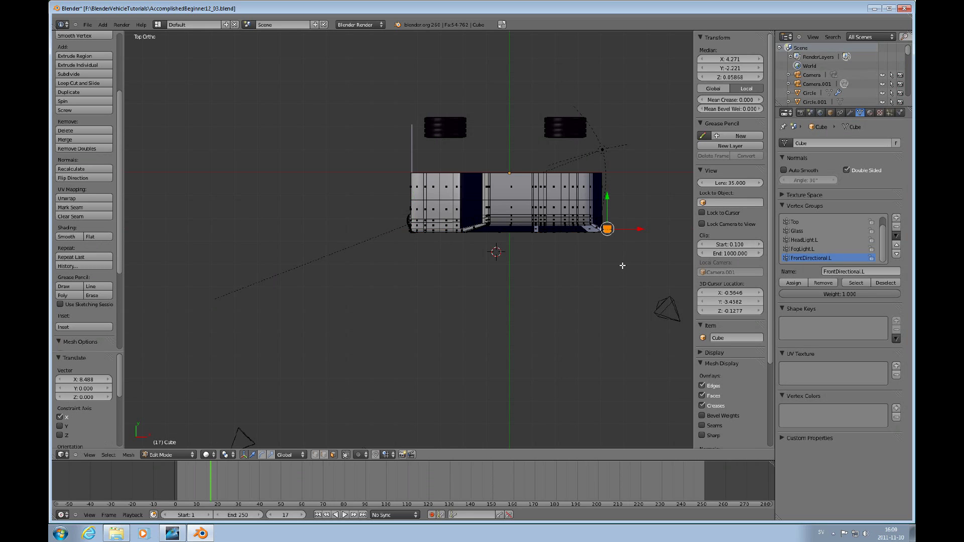
Reposition the copied cube along X near the front corner.
{"action": "middle_click_drag", "start_coordinate": [621, 272], "coordinate": [614, 223]}
{"action": "scroll", "coordinate": [626, 243], "scroll_direction": "up", "scroll_amount": 4}
{"action": "scroll", "coordinate": [626, 243], "scroll_direction": "down", "scroll_amount": 5, "text": "ctrl"}
{"action": "scroll", "coordinate": [627, 245], "scroll_direction": "up", "scroll_amount": 4}
{"action": "scroll", "coordinate": [613, 243], "scroll_direction": "down", "scroll_amount": 5, "text": "ctrl"}
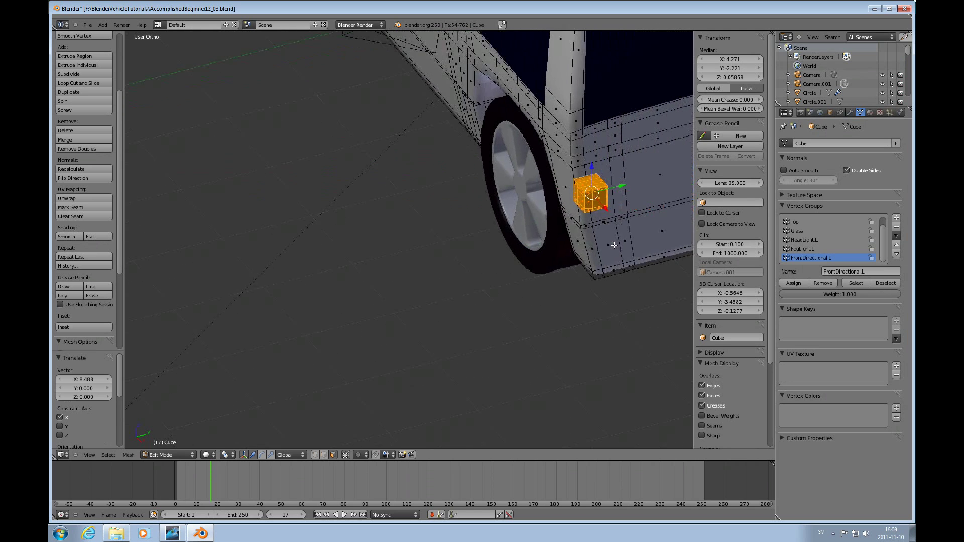
{"action": "scroll", "coordinate": [602, 240], "scroll_direction": "up", "scroll_amount": 2}
{"action": "scroll", "coordinate": [601, 240], "scroll_direction": "down", "scroll_amount": 2, "text": "ctrl"}
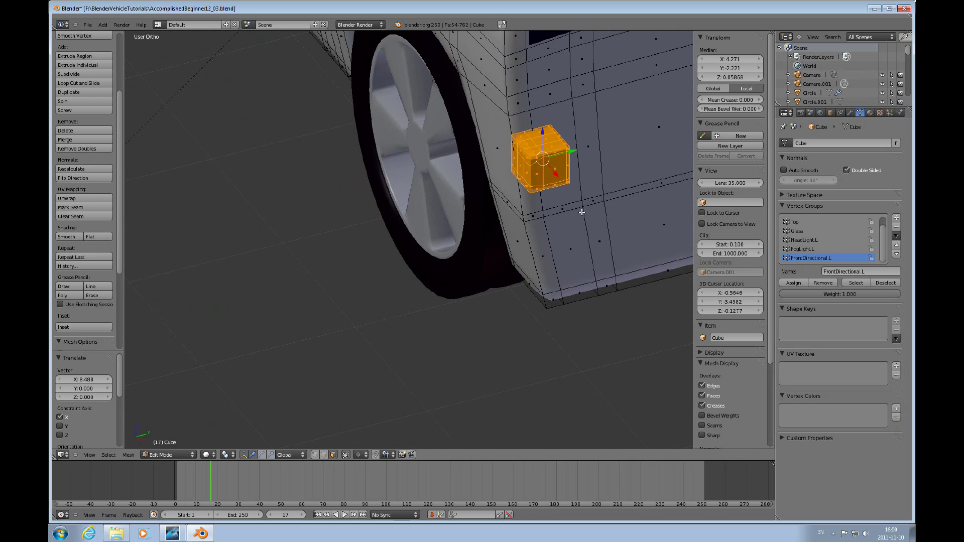
{"action": "middle_click_drag", "start_coordinate": [571, 207], "coordinate": [592, 196]}
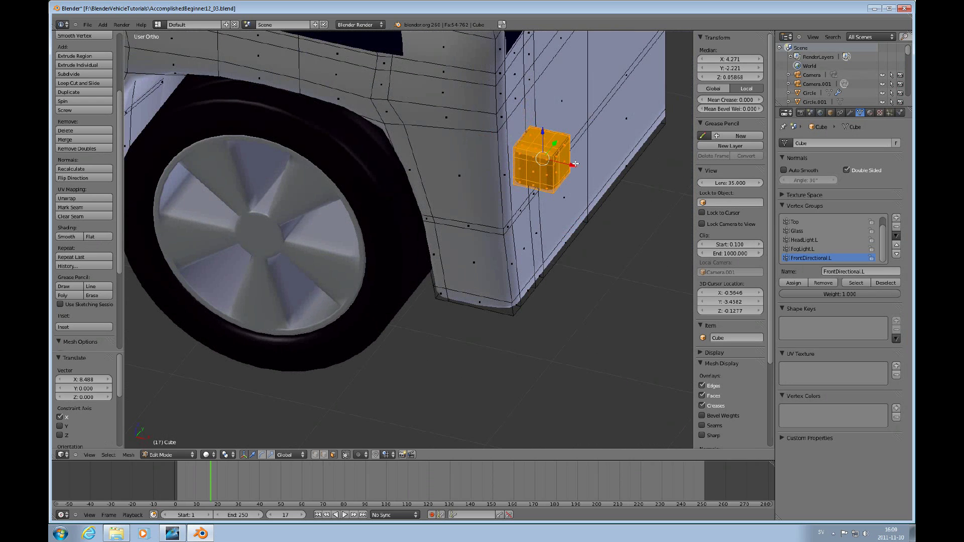
{"action": "key", "text": "g"}
{"action": "key", "text": "x"}
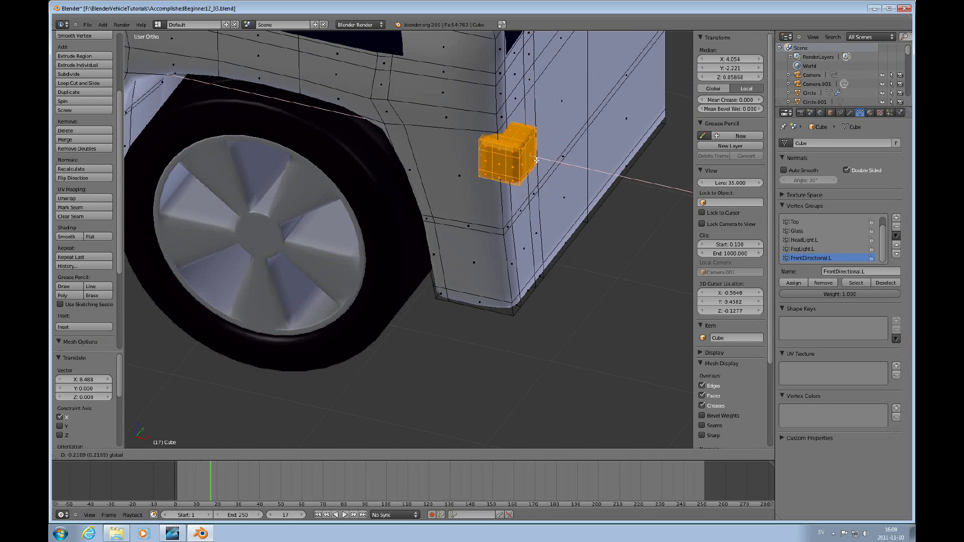
{"action": "left_click", "coordinate": [565, 159]}
{"action": "scroll", "coordinate": [564, 159], "scroll_direction": "down", "scroll_amount": 4}
{"action": "middle_click_drag", "start_coordinate": [565, 159], "coordinate": [501, 253]}
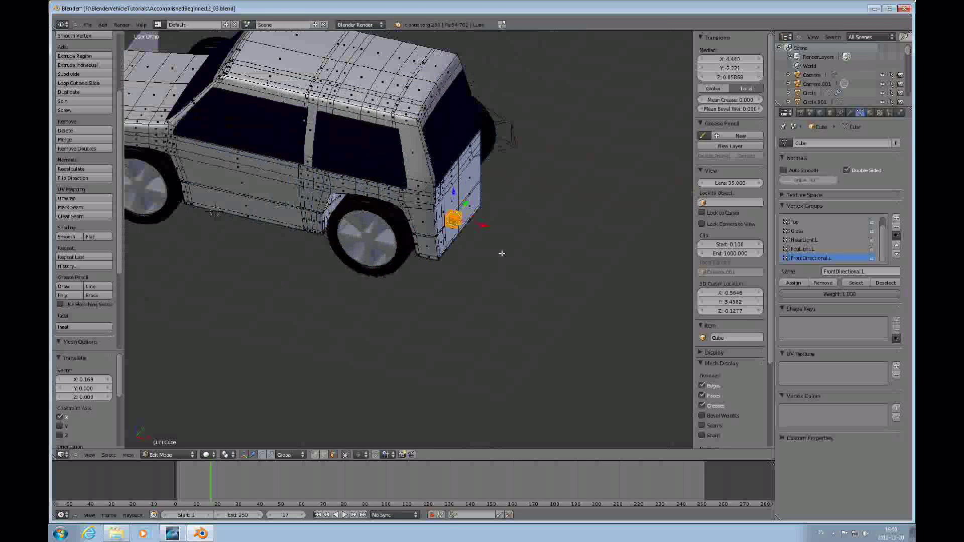
Slide the copied cube 2.419 along X to just past the car's rear.
{"action": "key", "text": "g"}
{"action": "key", "text": "x"}
{"action": "left_click", "coordinate": [578, 259]}
{"action": "left_click", "coordinate": [544, 276]}
{"action": "middle_click_drag", "start_coordinate": [501, 274], "coordinate": [540, 288]}
{"action": "scroll", "coordinate": [540, 288], "scroll_direction": "left", "scroll_amount": 5, "text": "ctrl"}
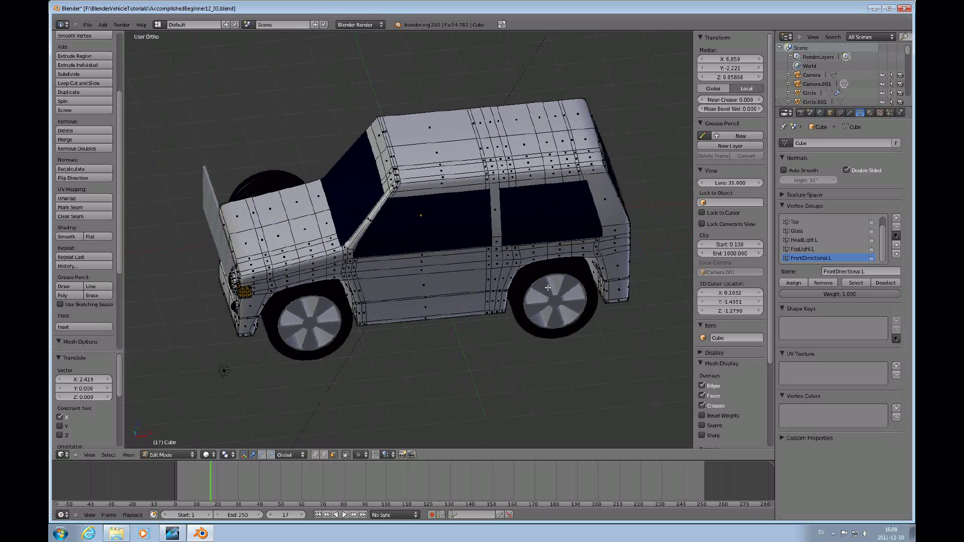
{"action": "scroll", "coordinate": [547, 286], "scroll_direction": "right", "scroll_amount": 3, "text": "ctrl"}
{"action": "scroll", "coordinate": [652, 246], "scroll_direction": "right", "scroll_amount": 3, "text": "ctrl"}
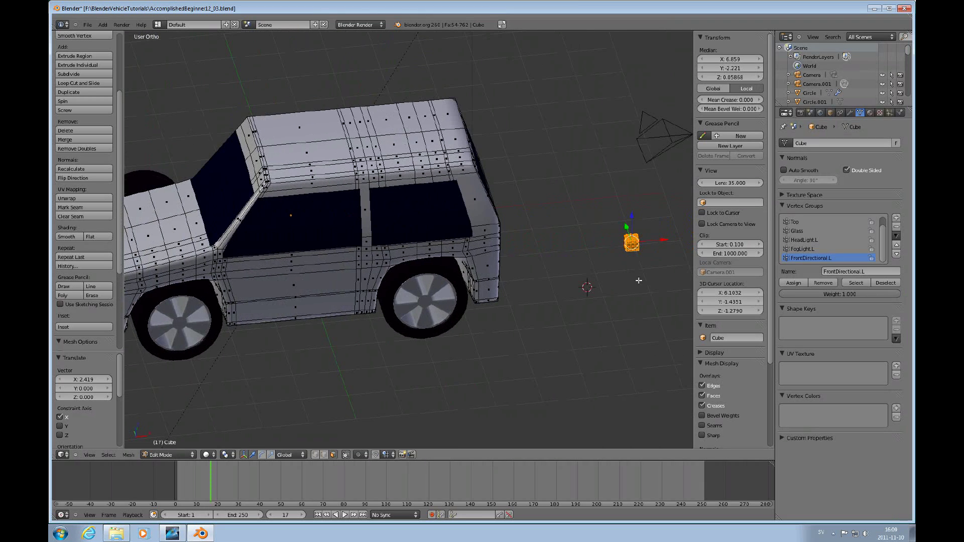
Create a RearDirectional.L vertex group, assign the cube to it, and verify with Deselect/Select.
{"action": "left_click", "coordinate": [896, 220]}
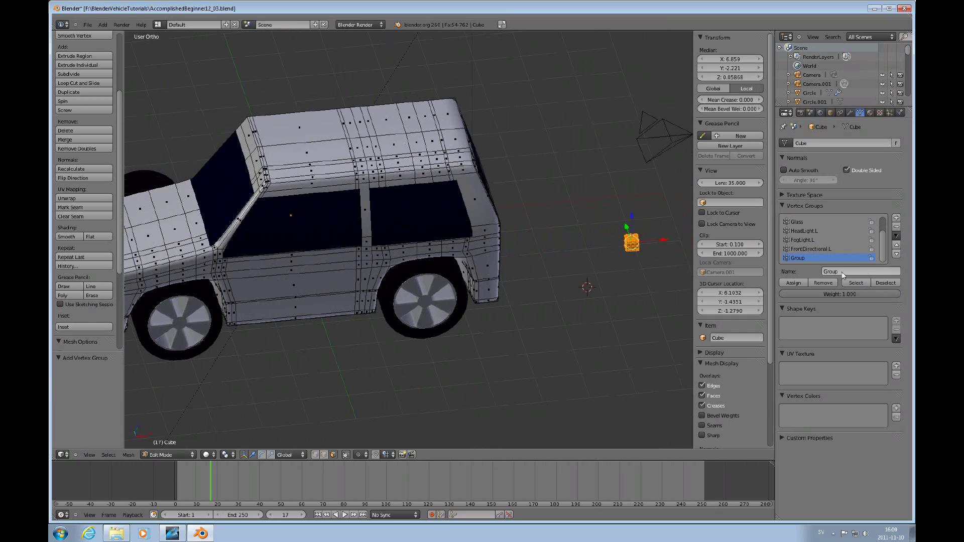
{"action": "left_click", "coordinate": [841, 272]}
{"action": "type", "text": "RearDirectional.L"}
{"action": "key", "text": "Return"}
{"action": "left_click", "coordinate": [792, 283]}
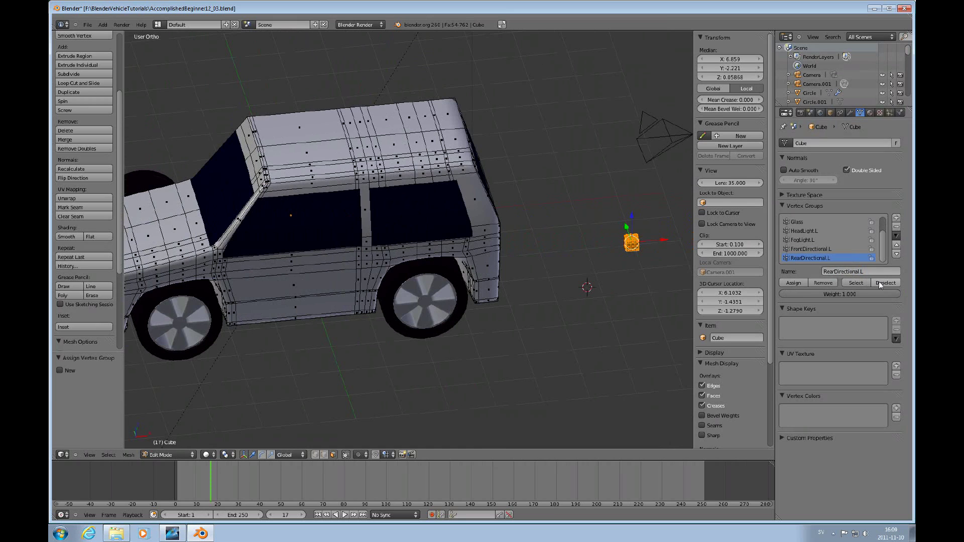
{"action": "left_click", "coordinate": [878, 284]}
{"action": "left_click", "coordinate": [863, 284]}
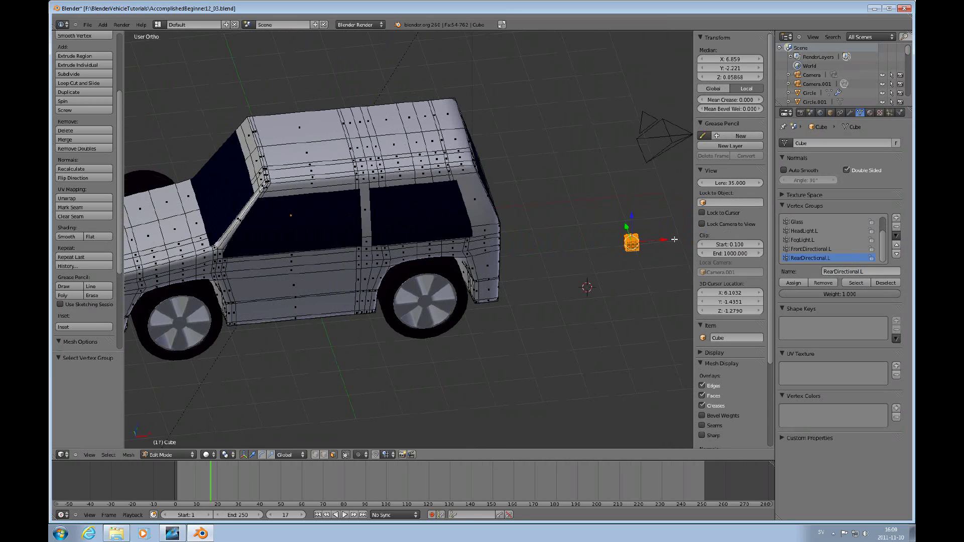
Move the rear directional cube along X onto the car's rear corner.
{"action": "key", "text": "g"}
{"action": "key", "text": "x"}
{"action": "left_click", "coordinate": [529, 253]}
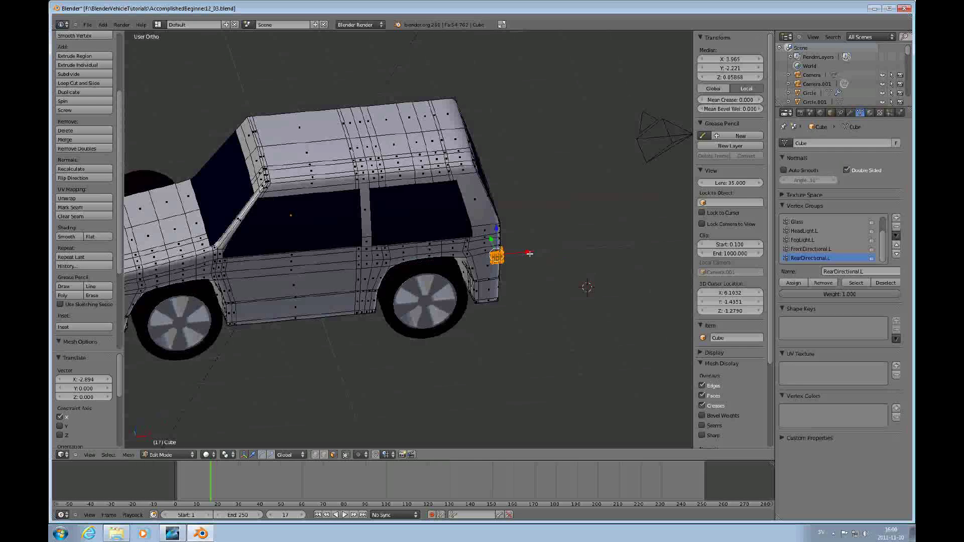
{"action": "middle_click_drag", "start_coordinate": [544, 282], "coordinate": [528, 262]}
{"action": "scroll", "coordinate": [528, 262], "scroll_direction": "up", "scroll_amount": 5}
{"action": "scroll", "coordinate": [547, 272], "scroll_direction": "down", "scroll_amount": 5, "text": "ctrl"}
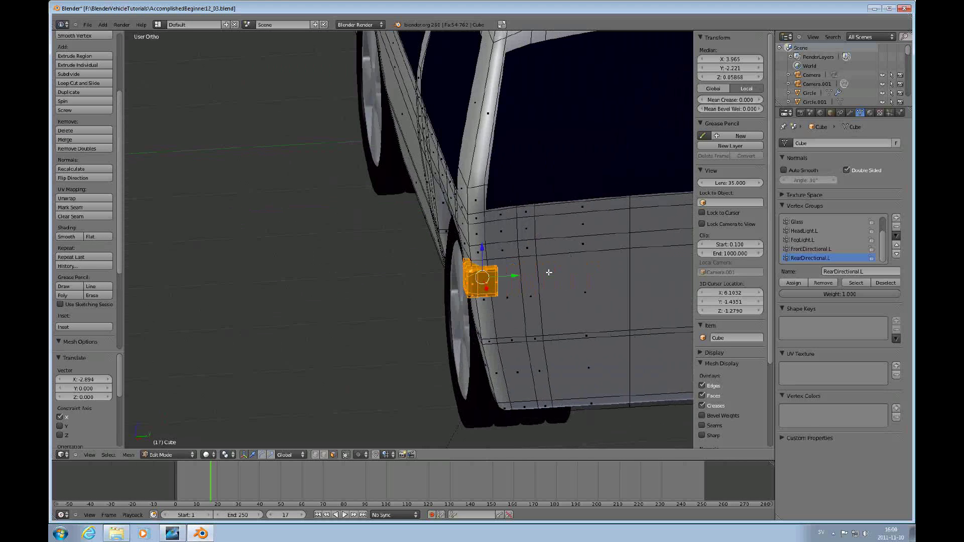
{"action": "scroll", "coordinate": [482, 278], "scroll_direction": "up", "scroll_amount": 2}
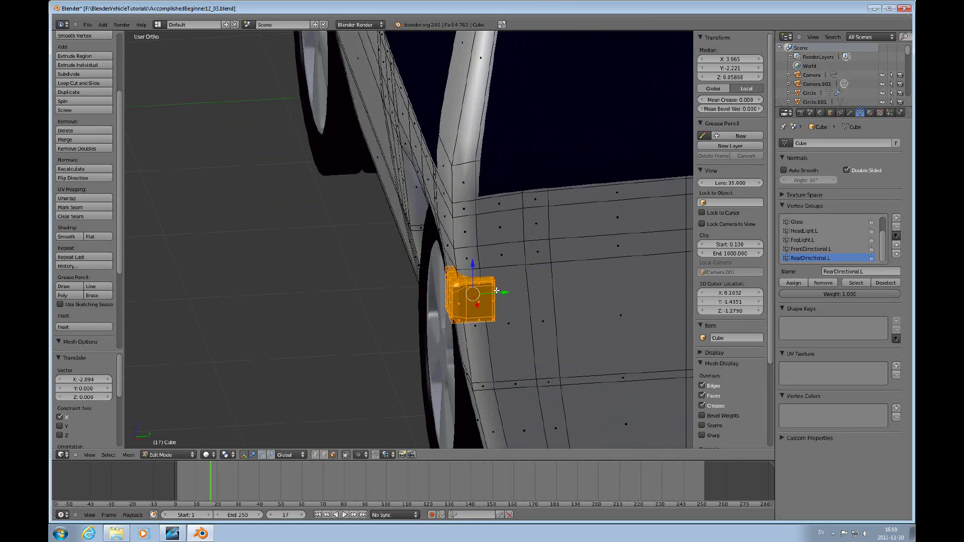
{"action": "scroll", "coordinate": [496, 291], "scroll_direction": "down", "scroll_amount": 6, "text": "ctrl+alt"}
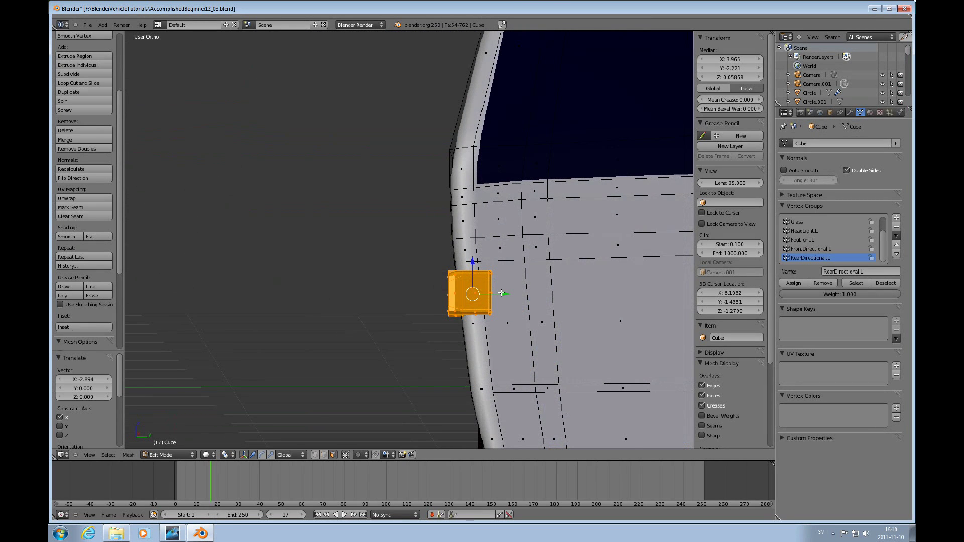
Nudge the rear cube slightly along Y and then along X.
{"action": "key", "text": "g"}
{"action": "key", "text": "y"}
{"action": "left_click", "coordinate": [502, 296]}
{"action": "mouse_move", "coordinate": [502, 297]}
{"action": "middle_mouse_down"}
{"action": "mouse_move", "coordinate": [562, 334]}
{"action": "mouse_move", "coordinate": [537, 329]}
{"action": "mouse_move", "coordinate": [501, 281]}
{"action": "middle_mouse_up"}
{"action": "key", "text": "g"}
{"action": "key", "text": "x"}
{"action": "left_click", "coordinate": [517, 300]}
Finish with small Y nudges and a -0.008433 X shift so the cube sits flush.
{"action": "key", "text": "g"}
{"action": "key", "text": "y"}
{"action": "left_click", "coordinate": [502, 298]}
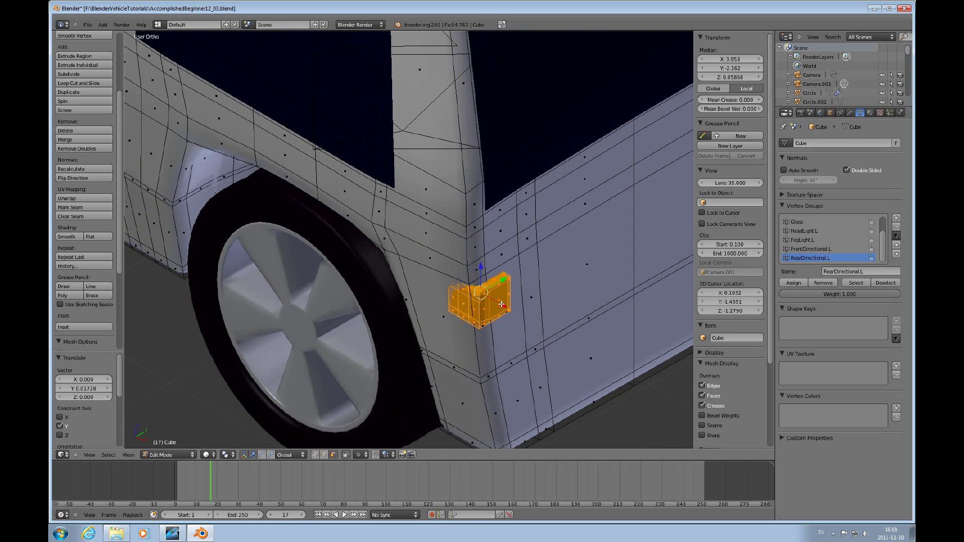
{"action": "key", "text": "g"}
{"action": "key", "text": "y"}
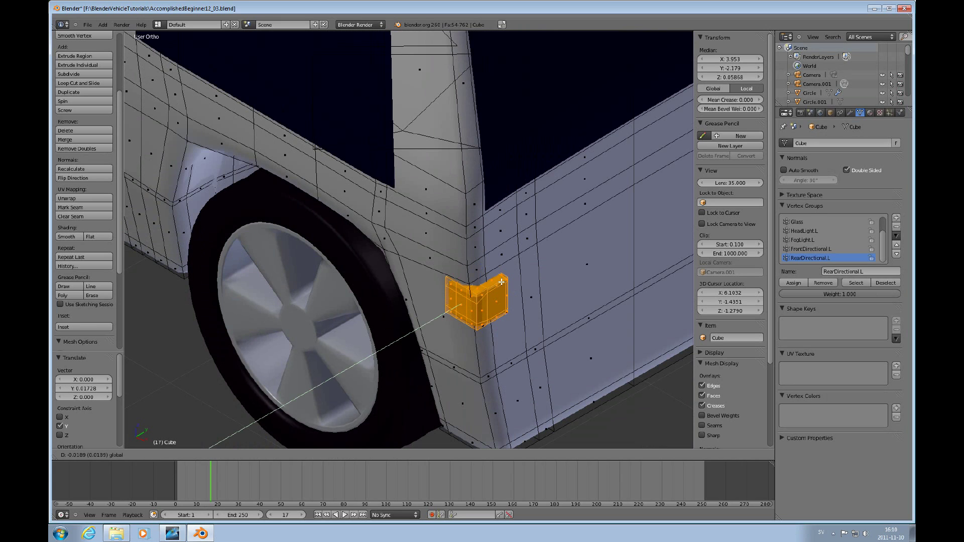
{"action": "left_click", "coordinate": [500, 304]}
{"action": "key", "text": "g"}
{"action": "key", "text": "x"}
{"action": "left_click", "coordinate": [501, 305]}
{"action": "middle_click_drag", "start_coordinate": [501, 305], "coordinate": [514, 287]}
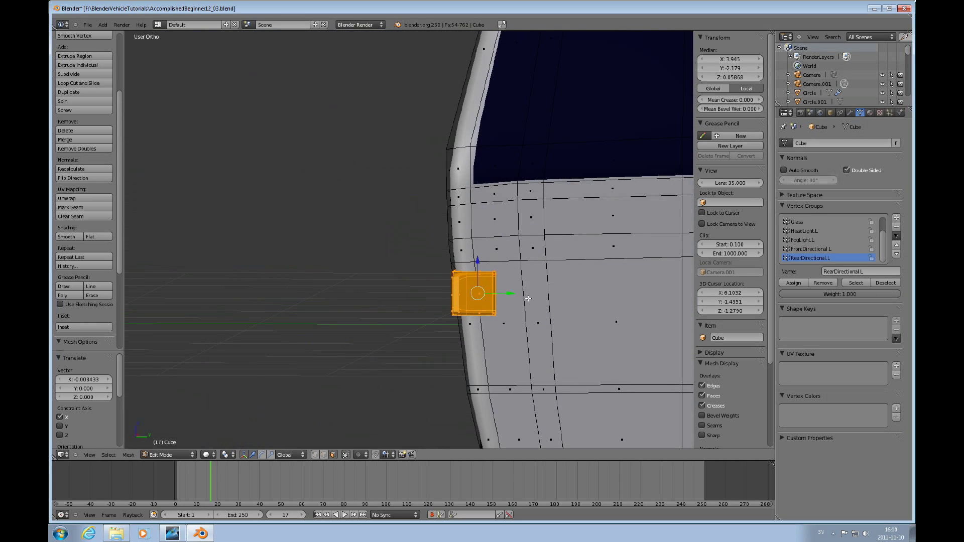
{"action": "scroll", "coordinate": [524, 291], "scroll_direction": "down", "scroll_amount": 4}
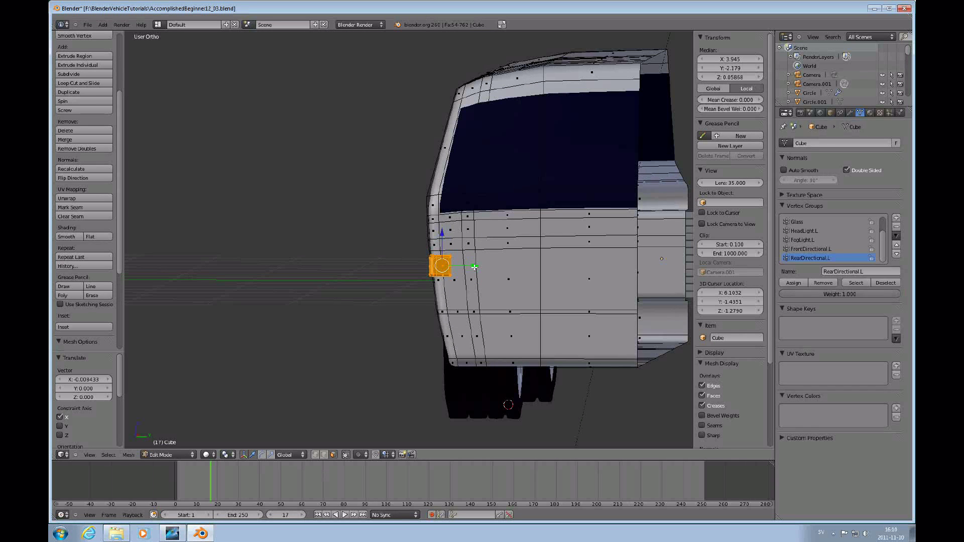
Duplicate the rear cube and move the copy 0.602 inward along Y.
{"action": "key", "text": "shift+d"}
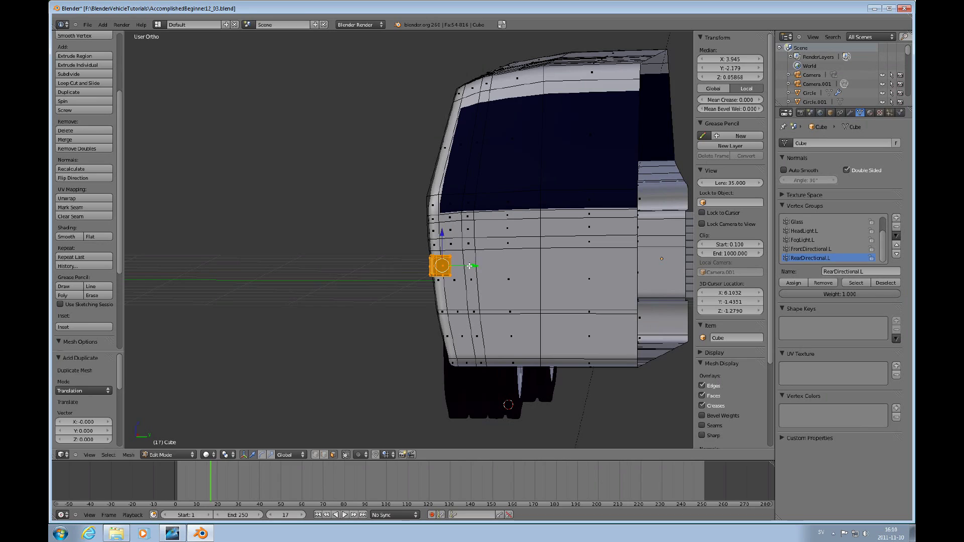
{"action": "key", "text": "y"}
{"action": "left_click", "coordinate": [523, 267]}
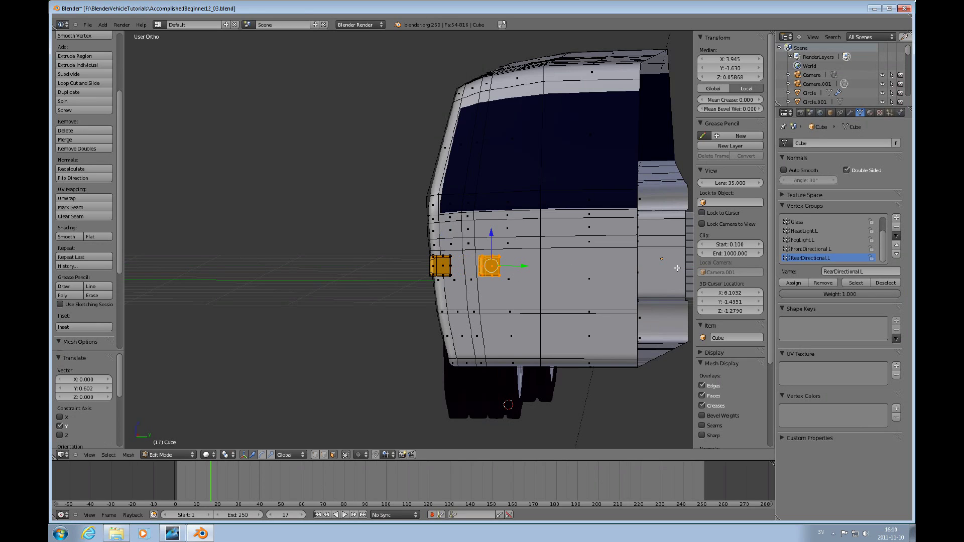
Add a new vertex group named RearLight.L.
{"action": "left_click", "coordinate": [896, 217]}
{"action": "left_click", "coordinate": [855, 271]}
{"action": "type", "text": "Rear"}
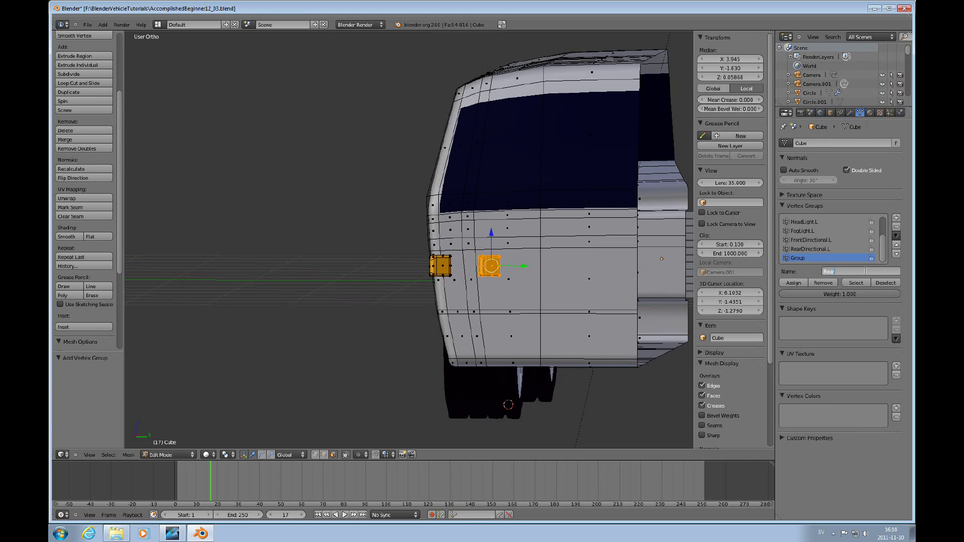
{"action": "type", "text": "Light.L"}
{"action": "key", "text": "Return"}
Add a new material slot and material with a pure red diffuse colour.
{"action": "left_click", "coordinate": [870, 113]}
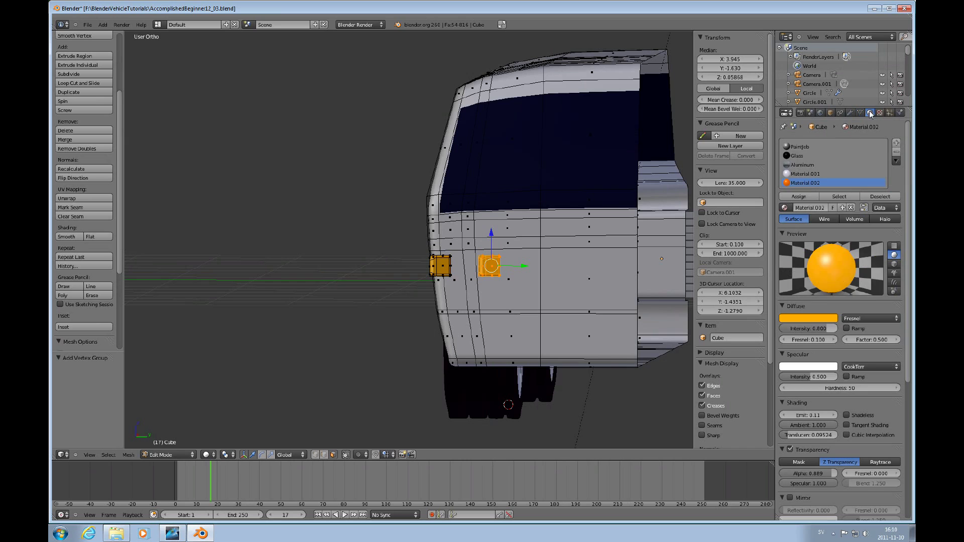
{"action": "left_click", "coordinate": [896, 143]}
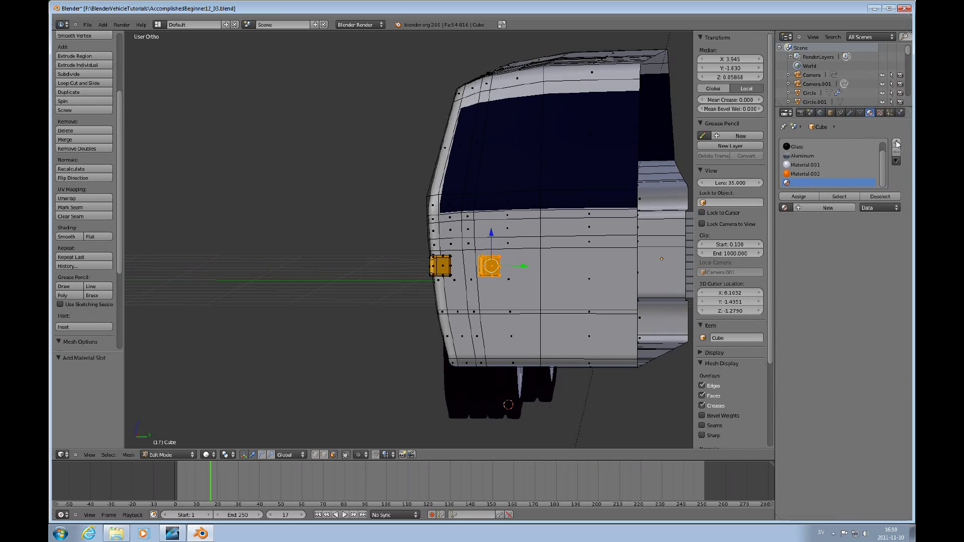
{"action": "left_click", "coordinate": [799, 208]}
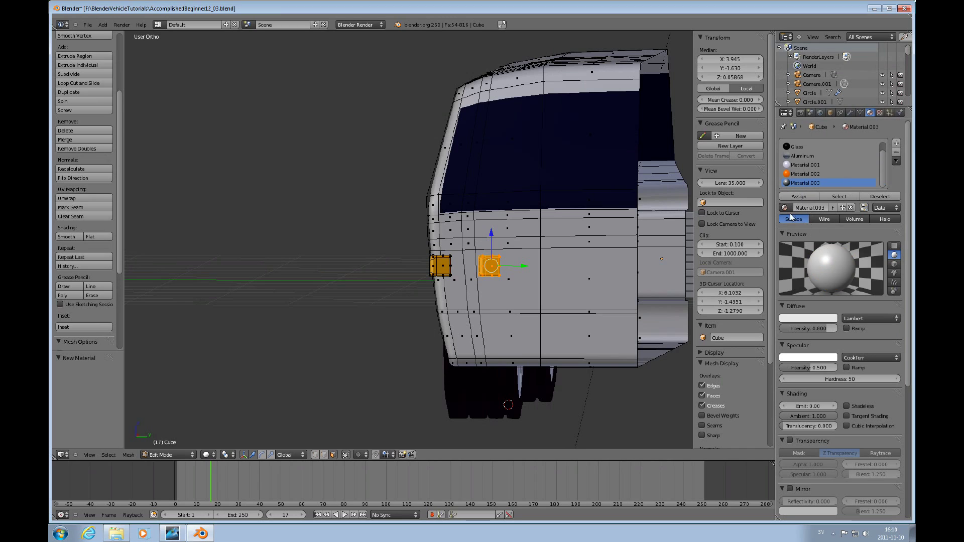
{"action": "left_click", "coordinate": [813, 319]}
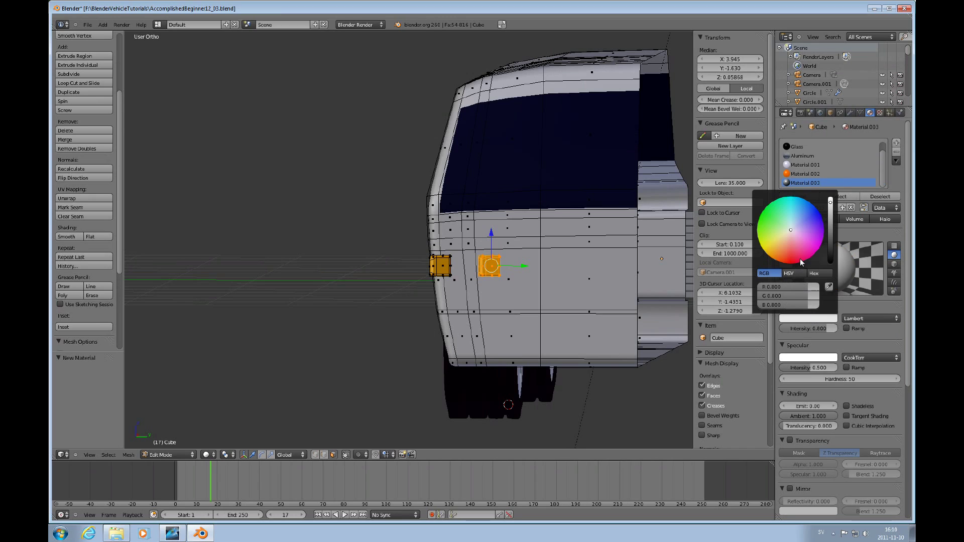
{"action": "left_click", "coordinate": [787, 262]}
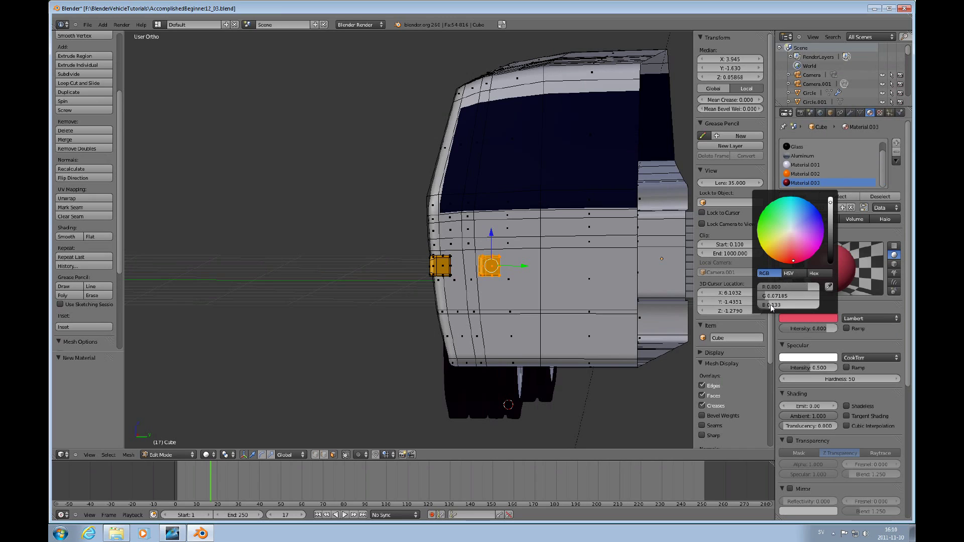
{"action": "left_click_drag", "start_coordinate": [801, 296], "coordinate": [785, 287]}
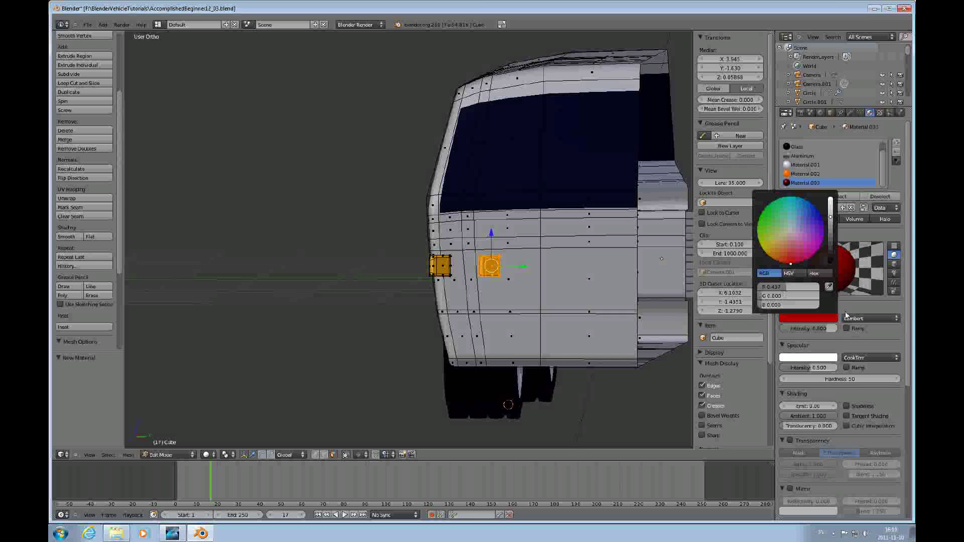
Set the red material's diffuse shader to Fresnel, add slight emission, and use Blinn specular.
{"action": "left_click", "coordinate": [878, 318]}
{"action": "left_click", "coordinate": [853, 268]}
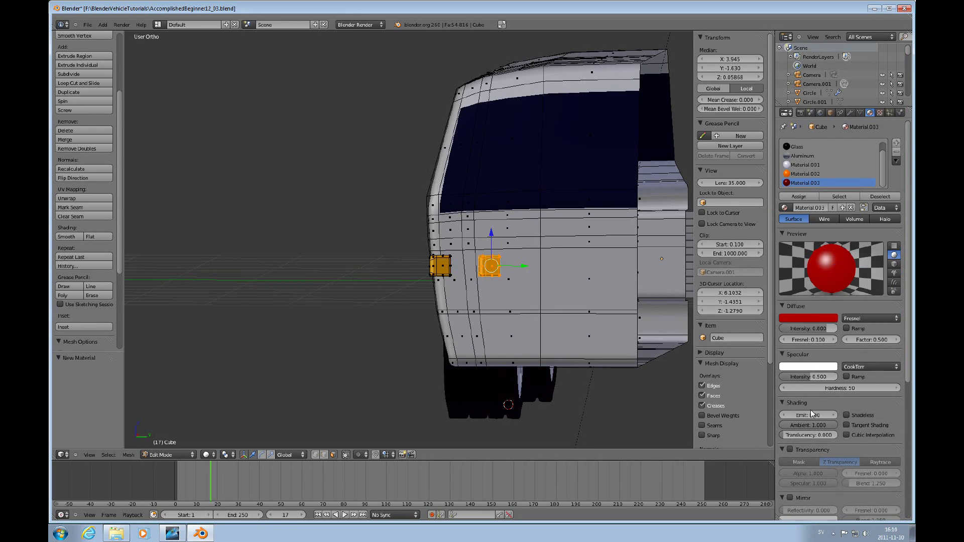
{"action": "left_click_drag", "start_coordinate": [784, 415], "coordinate": [793, 415]}
{"action": "left_click", "coordinate": [881, 366]}
{"action": "left_click", "coordinate": [836, 338]}
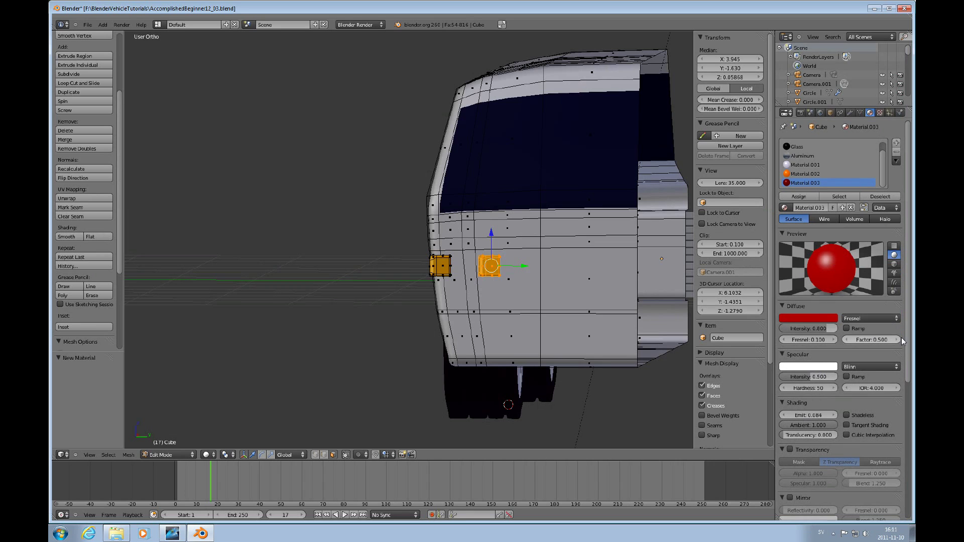
{"action": "left_click_drag", "start_coordinate": [906, 345], "coordinate": [906, 389]}
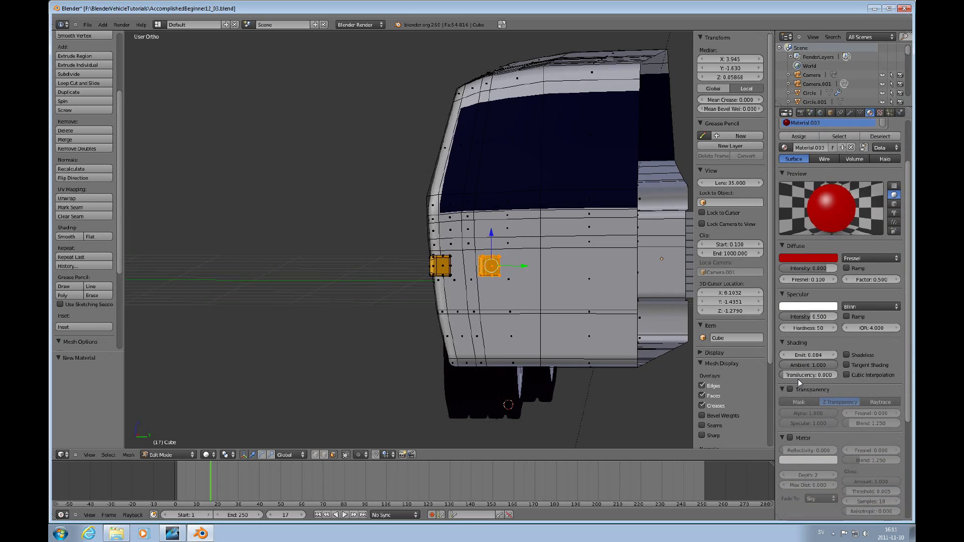
Give it ~0.11 translucency, Z transparency at alpha 0.873, and assign it to the rear light.
{"action": "left_click_drag", "start_coordinate": [786, 376], "coordinate": [792, 378]}
{"action": "left_click", "coordinate": [791, 390]}
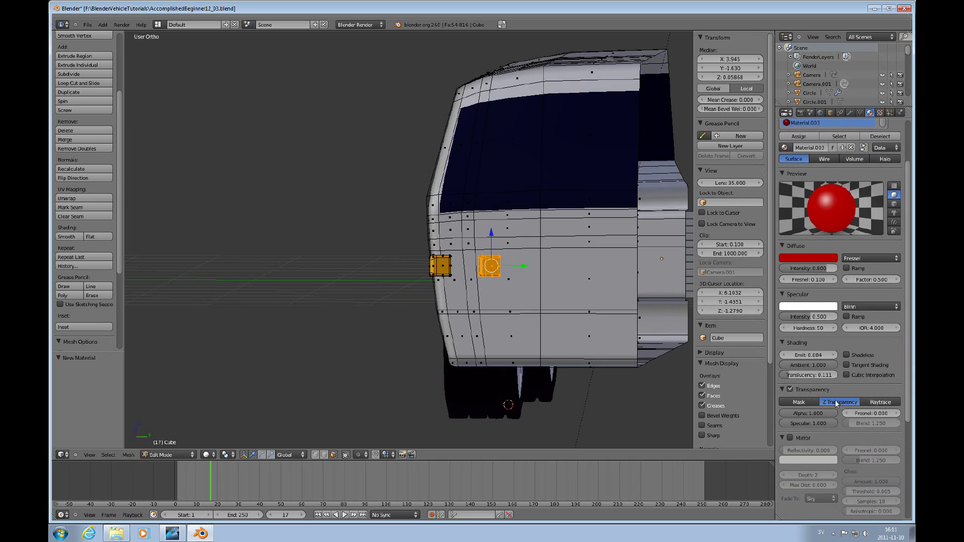
{"action": "left_click_drag", "start_coordinate": [830, 414], "coordinate": [823, 413]}
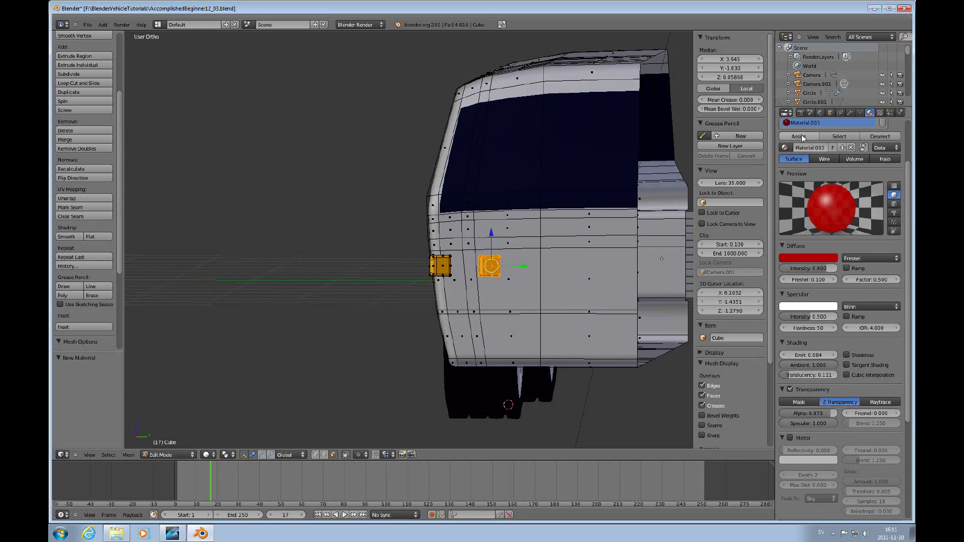
{"action": "left_click", "coordinate": [801, 137]}
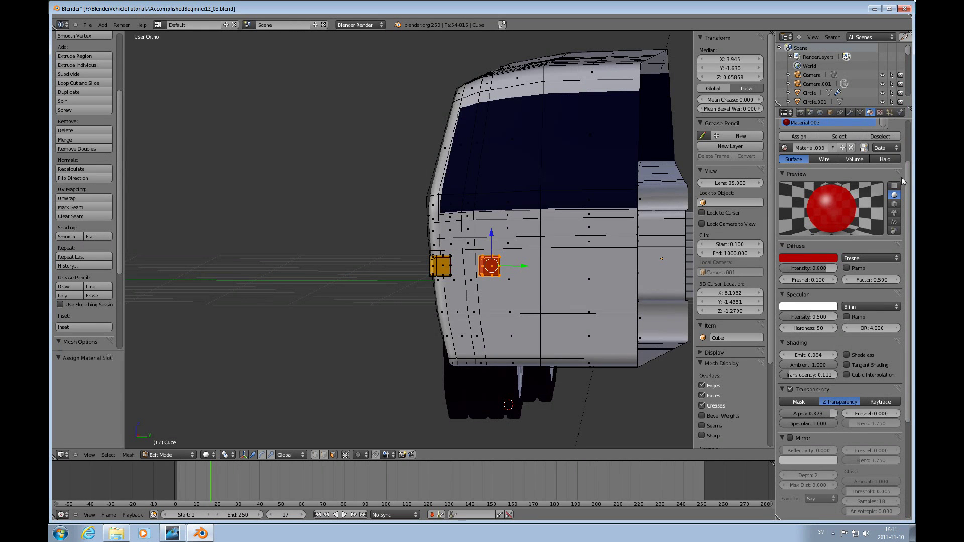
{"action": "left_click_drag", "start_coordinate": [910, 183], "coordinate": [910, 137]}
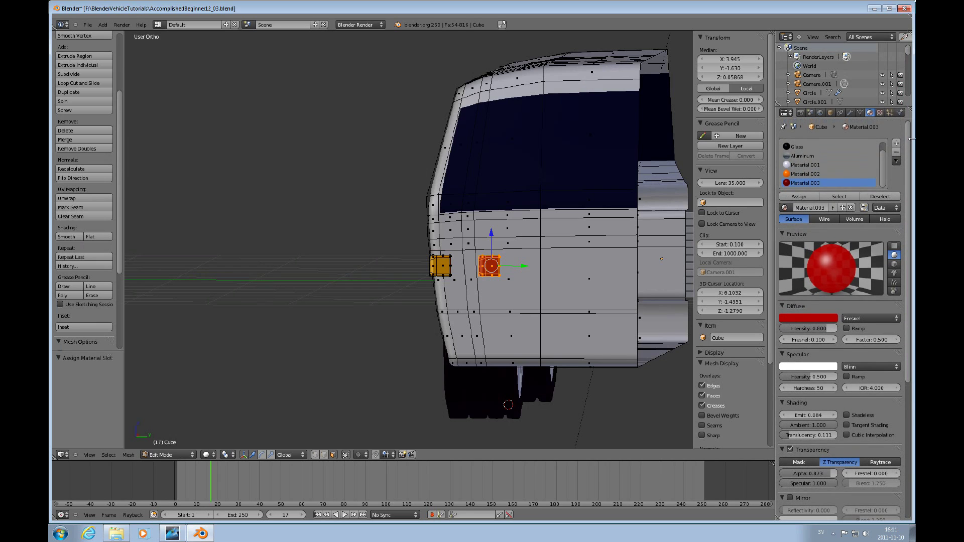
Assign the red rear light's vertices to RearLight.L and confirm with Deselect/Select.
{"action": "left_click", "coordinate": [859, 112]}
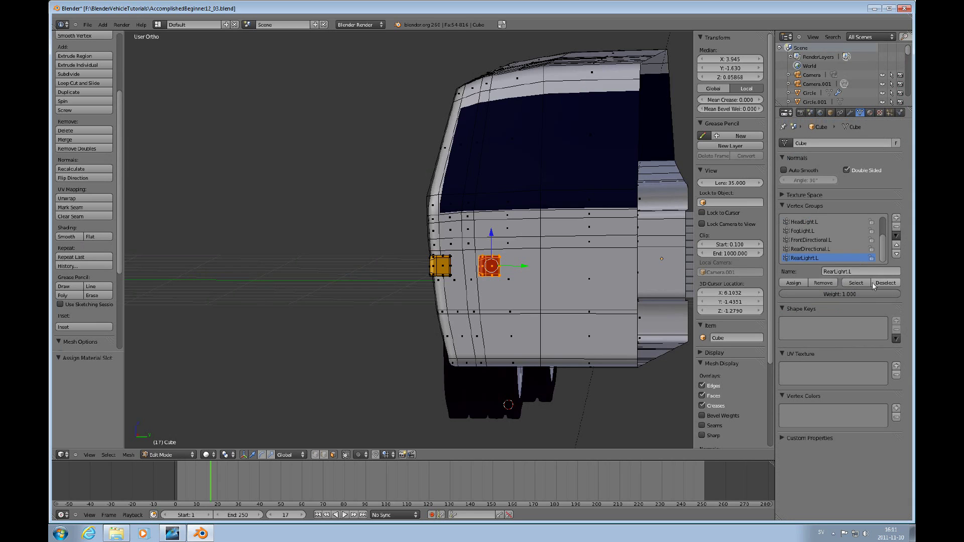
{"action": "left_click", "coordinate": [886, 283]}
{"action": "left_click", "coordinate": [793, 284]}
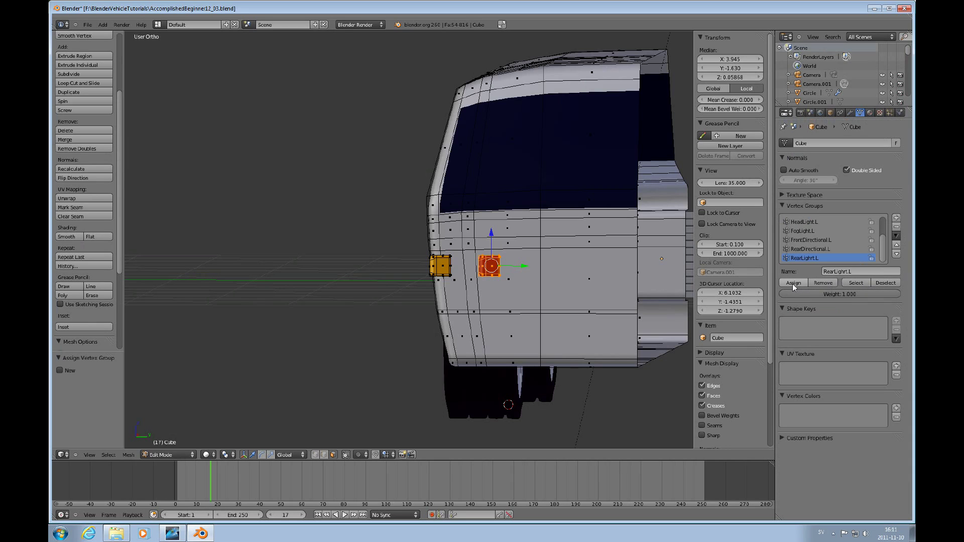
{"action": "left_click", "coordinate": [864, 282]}
{"action": "left_click", "coordinate": [877, 284]}
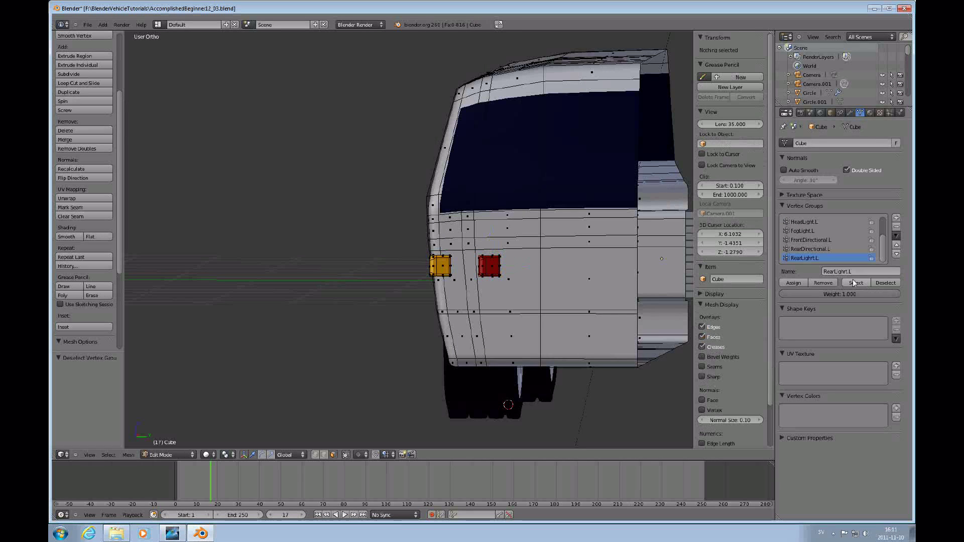
{"action": "left_click", "coordinate": [862, 283]}
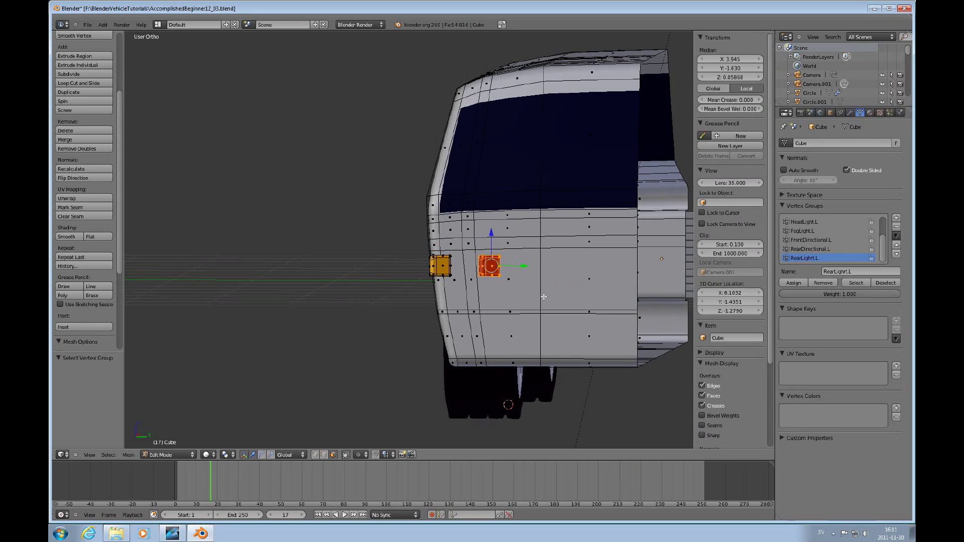
{"action": "scroll", "coordinate": [524, 275], "scroll_direction": "up", "scroll_amount": 2}
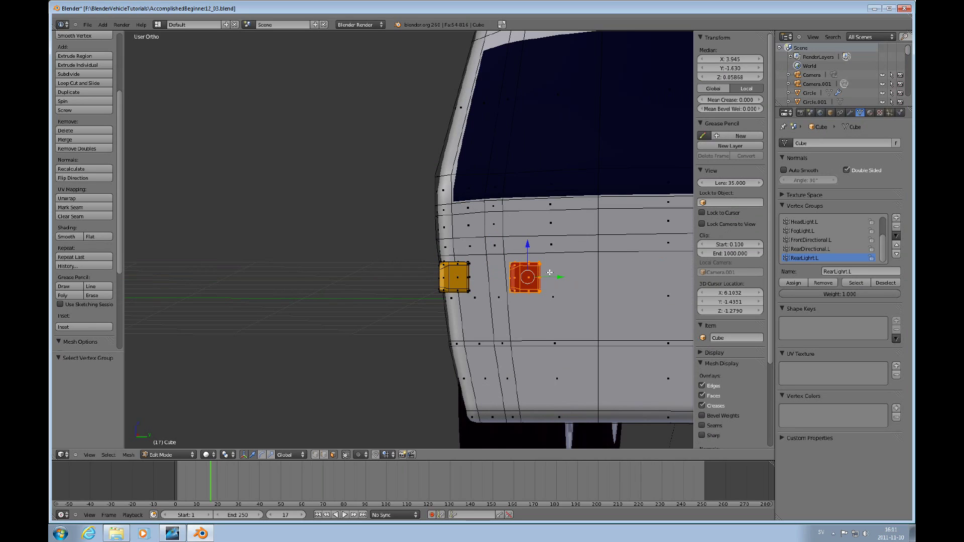
Flip the rear light -180° about the X axis.
{"action": "key", "text": "r"}
{"action": "key", "text": "x"}
{"action": "type", "text": "-180"}
{"action": "key", "text": "Return"}
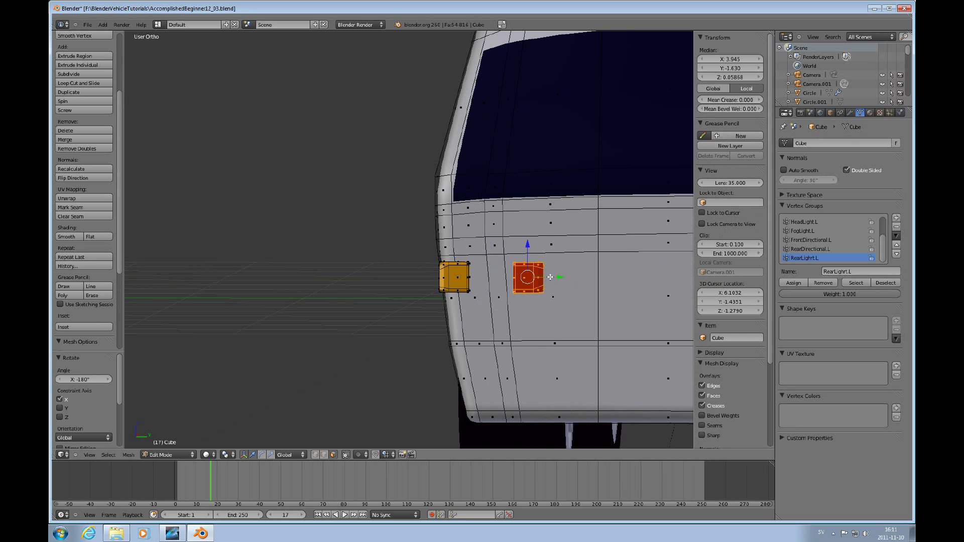
{"action": "middle_click_drag", "start_coordinate": [576, 284], "coordinate": [580, 314]}
{"action": "scroll", "coordinate": [553, 282], "scroll_direction": "up", "scroll_amount": 5}
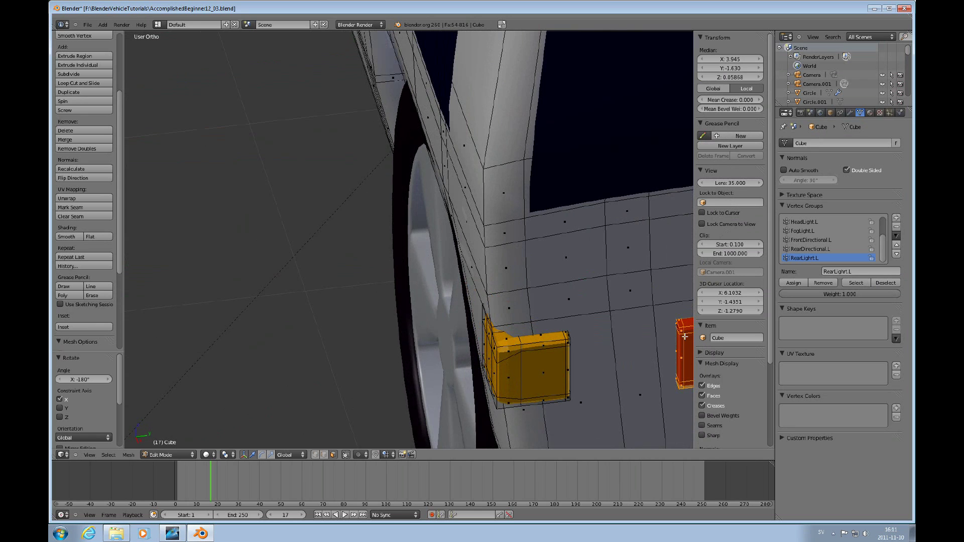
{"action": "scroll", "coordinate": [660, 336], "scroll_direction": "down", "scroll_amount": 2, "text": "ctrl"}
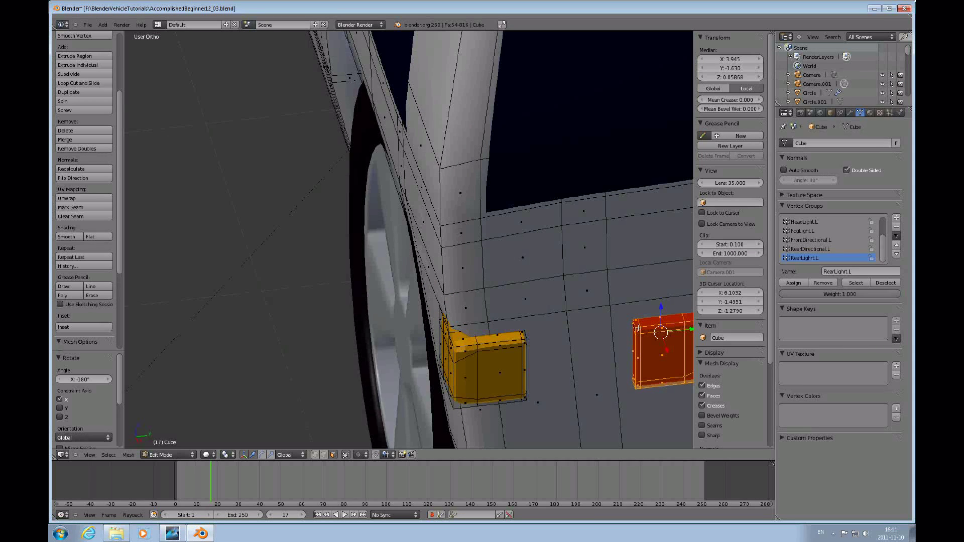
Select the red light's left edge loop and front-left faces.
{"action": "right_click", "coordinate": [638, 327], "text": "alt+shift"}
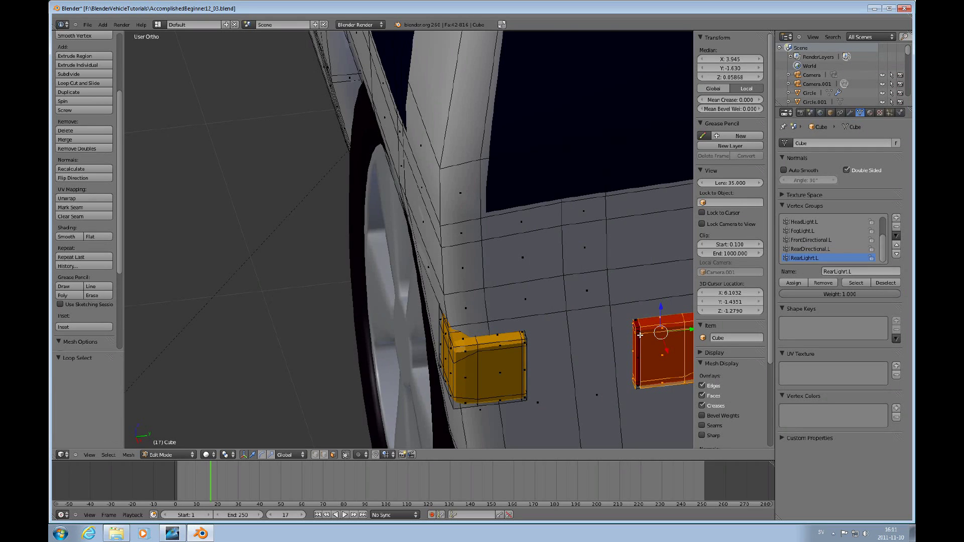
{"action": "key", "text": "a"}
{"action": "right_click", "coordinate": [639, 330], "text": "alt"}
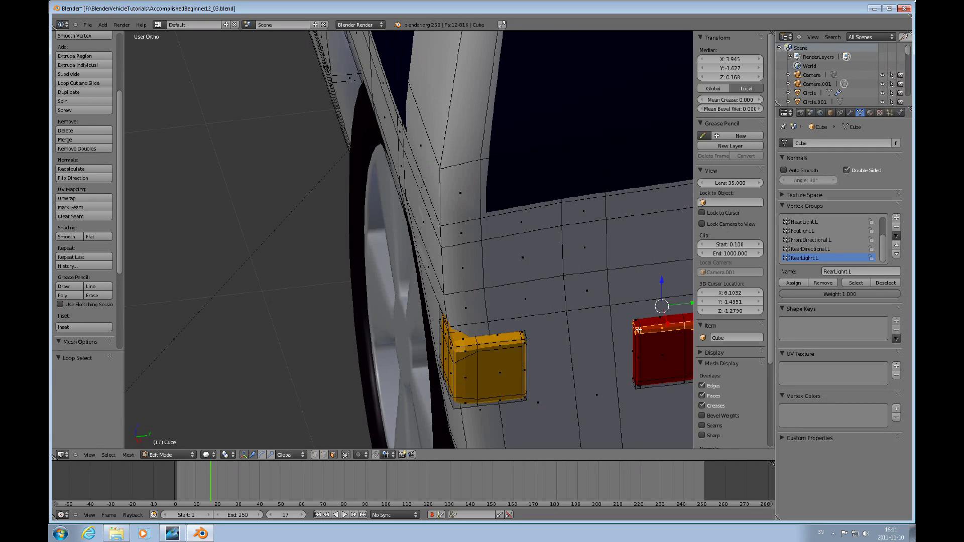
{"action": "right_click", "coordinate": [637, 328], "text": "alt+shift"}
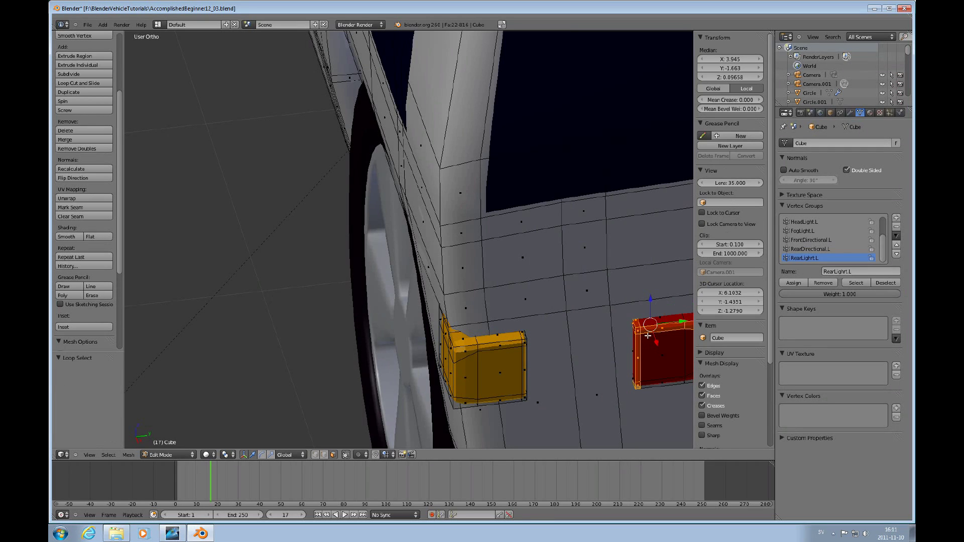
{"action": "key", "text": "a"}
{"action": "scroll", "coordinate": [638, 326], "scroll_direction": "up", "scroll_amount": 2}
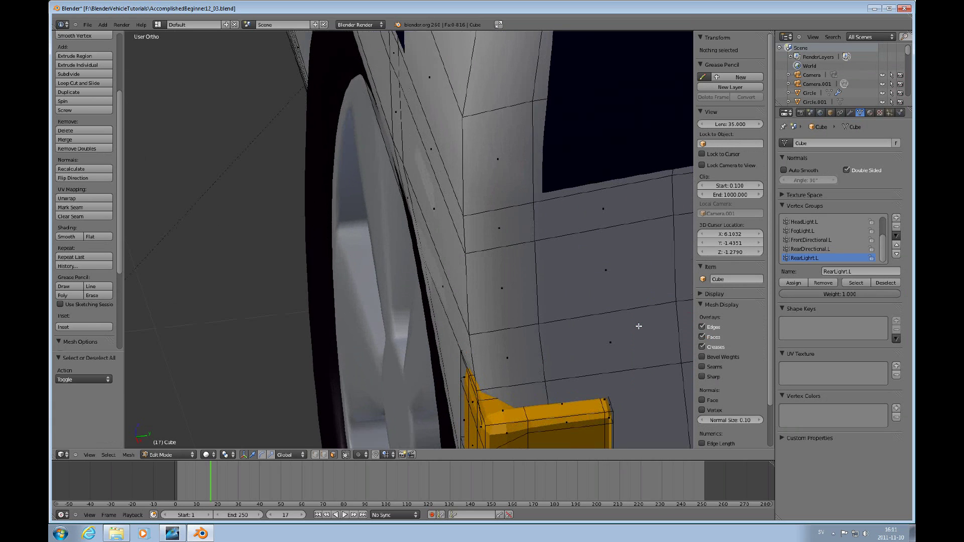
{"action": "key", "text": "ctrl+KP_4"}
{"action": "key", "text": "ctrl+KP_4"}
{"action": "key", "text": "ctrl+KP_4"}
{"action": "key", "text": "ctrl+KP_6"}
{"action": "key", "text": "ctrl+KP_6"}
{"action": "key", "text": "ctrl+KP_6"}
{"action": "key", "text": "ctrl+KP_6"}
{"action": "key", "text": "ctrl+KP_6"}
{"action": "key", "text": "ctrl+KP_6"}
{"action": "key", "text": "ctrl+KP_6"}
{"action": "right_click", "coordinate": [573, 397], "text": "alt"}
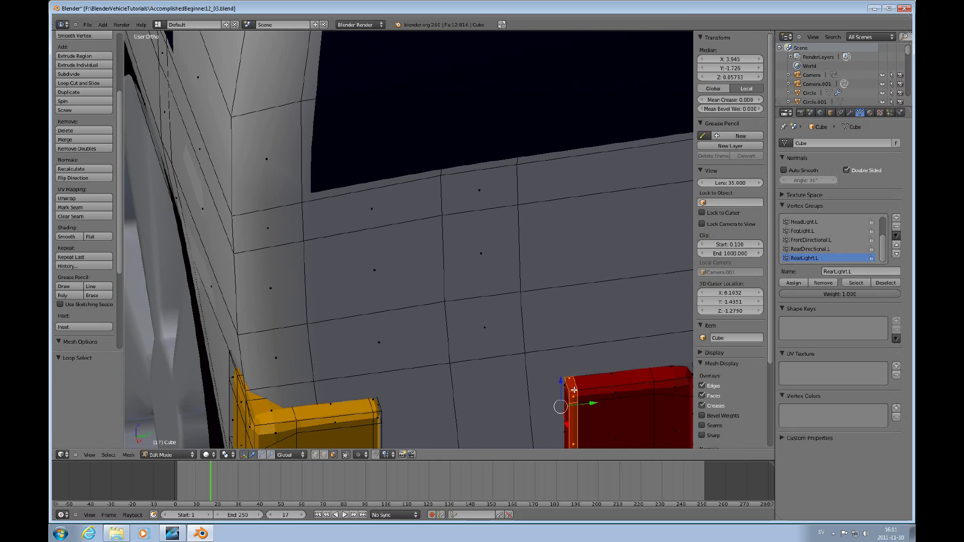
{"action": "middle_click_drag", "start_coordinate": [578, 397], "coordinate": [590, 398]}
{"action": "right_click", "coordinate": [595, 394], "text": "alt+shift"}
{"action": "key", "text": "ctrl+KP_2"}
{"action": "key", "text": "ctrl+KP_2"}
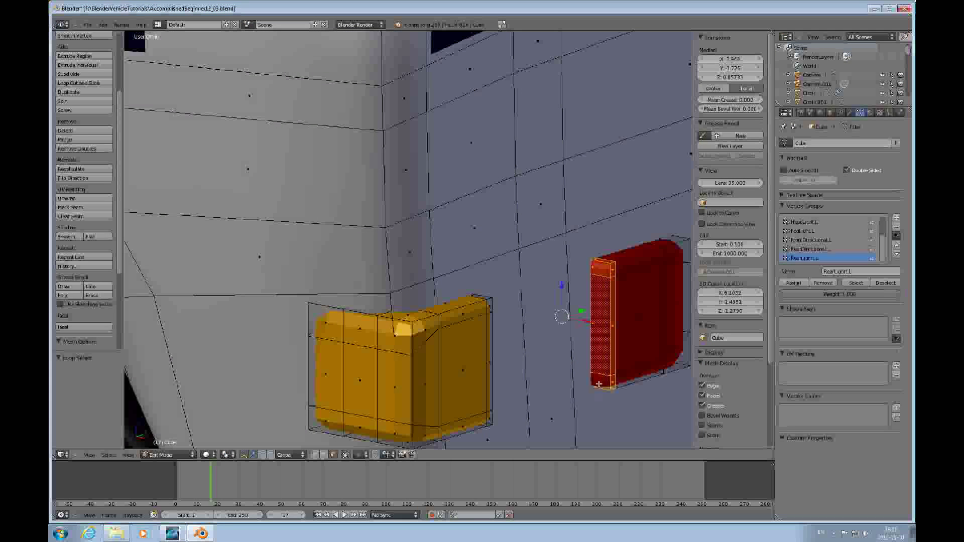
{"action": "middle_click_drag", "start_coordinate": [600, 399], "coordinate": [503, 300]}
{"action": "scroll", "coordinate": [594, 365], "scroll_direction": "down", "scroll_amount": 5}
Stretch the red light along Y into a long bar beside the orange indicator.
{"action": "key", "text": "g"}
{"action": "key", "text": "y"}
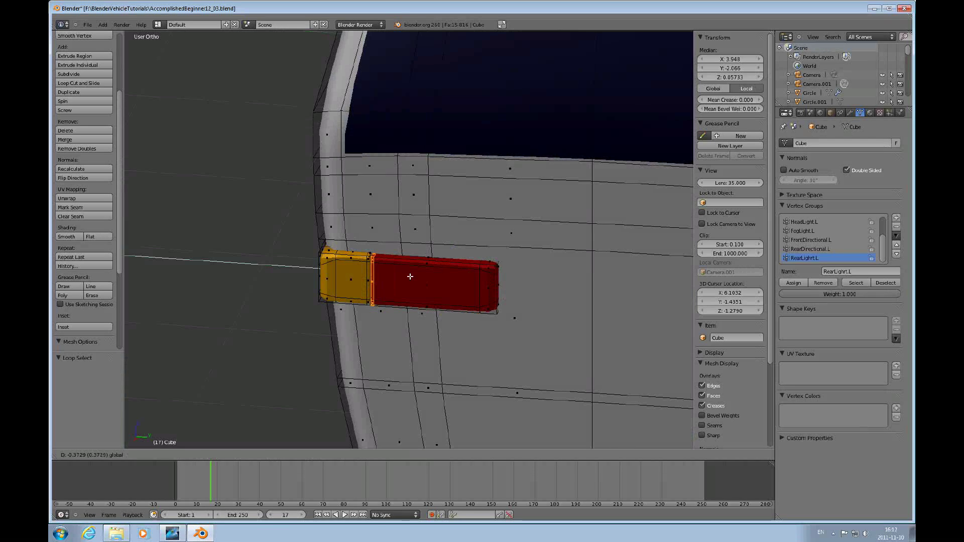
{"action": "left_click", "coordinate": [406, 275]}
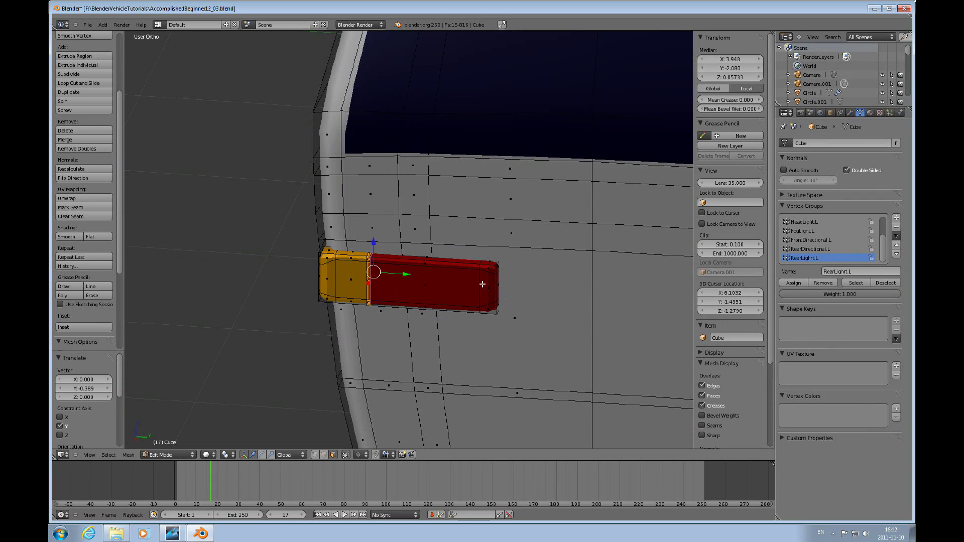
{"action": "scroll", "coordinate": [545, 304], "scroll_direction": "down", "scroll_amount": 2}
{"action": "middle_click_drag", "start_coordinate": [543, 306], "coordinate": [538, 305]}
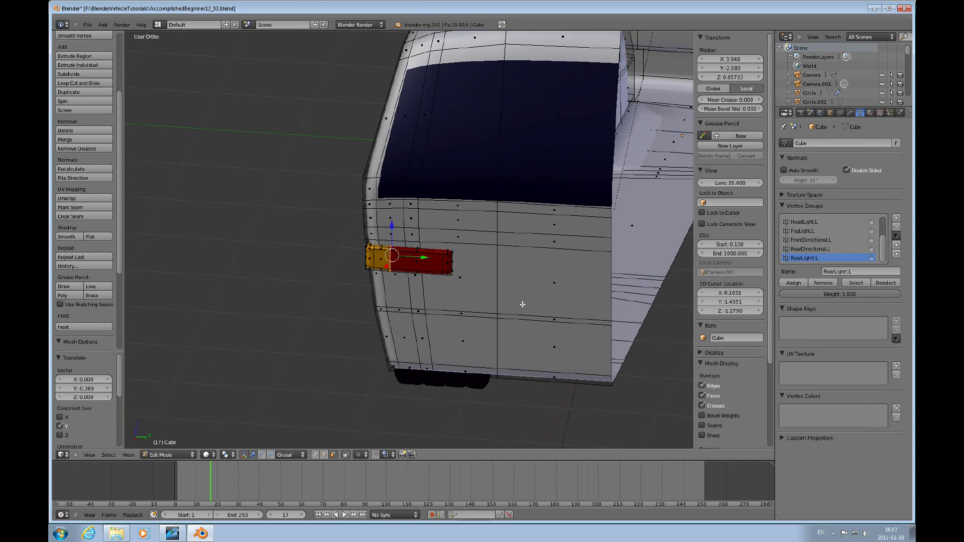
{"action": "key", "text": "Tab"}
{"action": "key", "text": "Tab"}
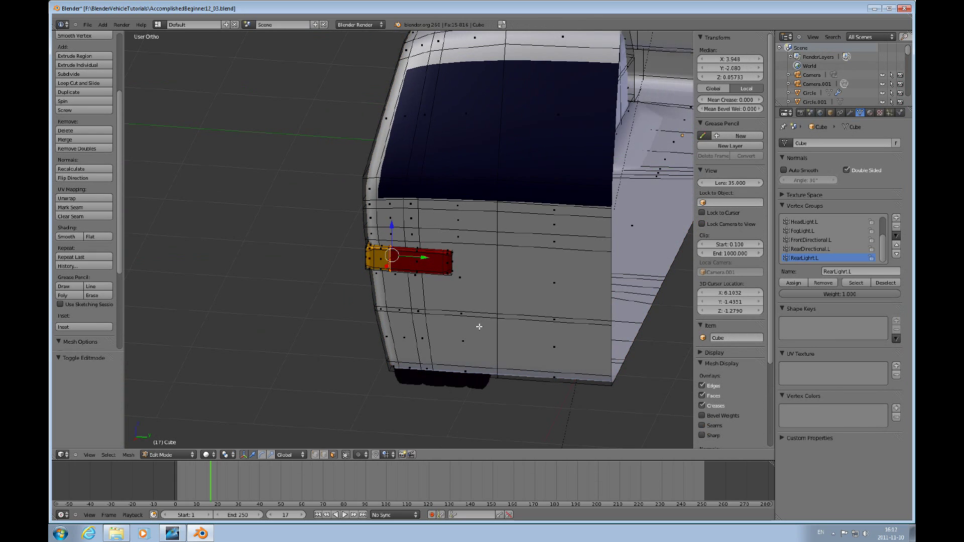
{"action": "middle_click_drag", "start_coordinate": [469, 317], "coordinate": [564, 306]}
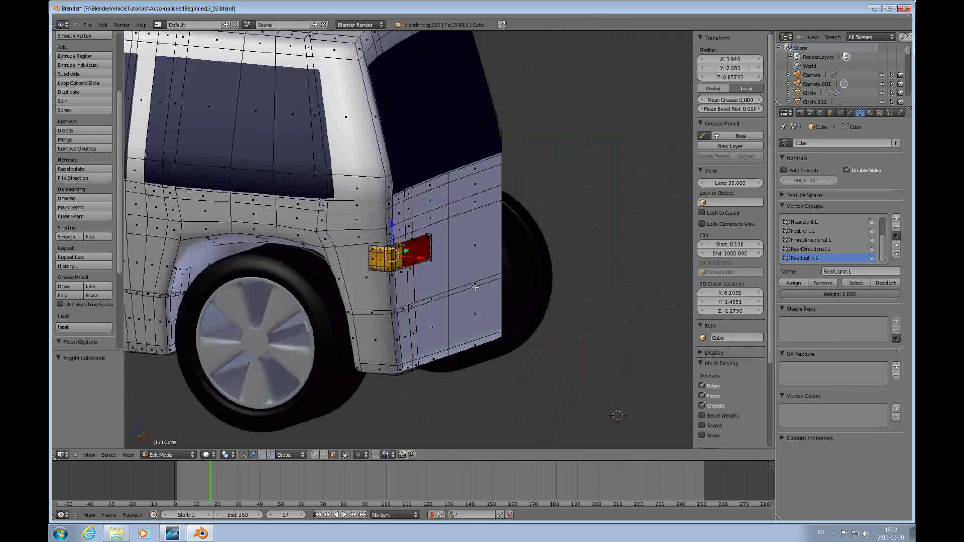
Assign the selected vertices to the FogLight.L vertex group.
{"action": "middle_click_drag", "start_coordinate": [475, 287], "coordinate": [421, 301]}
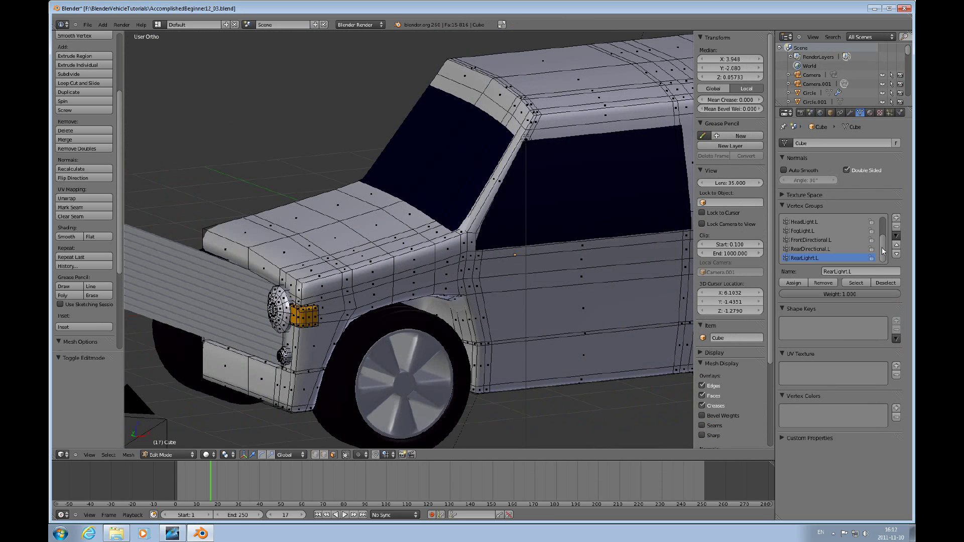
{"action": "scroll", "coordinate": [882, 246], "scroll_direction": "up", "scroll_amount": 1}
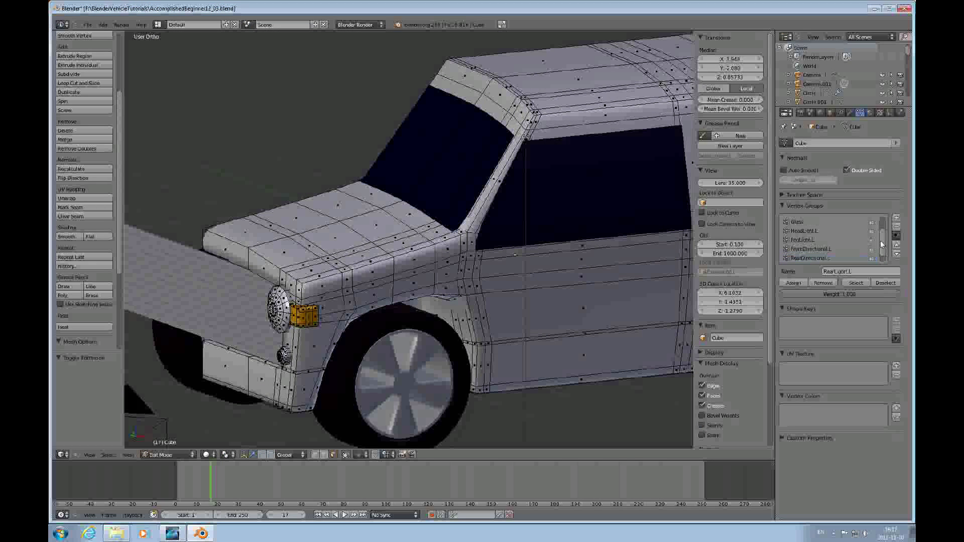
{"action": "left_click", "coordinate": [807, 240]}
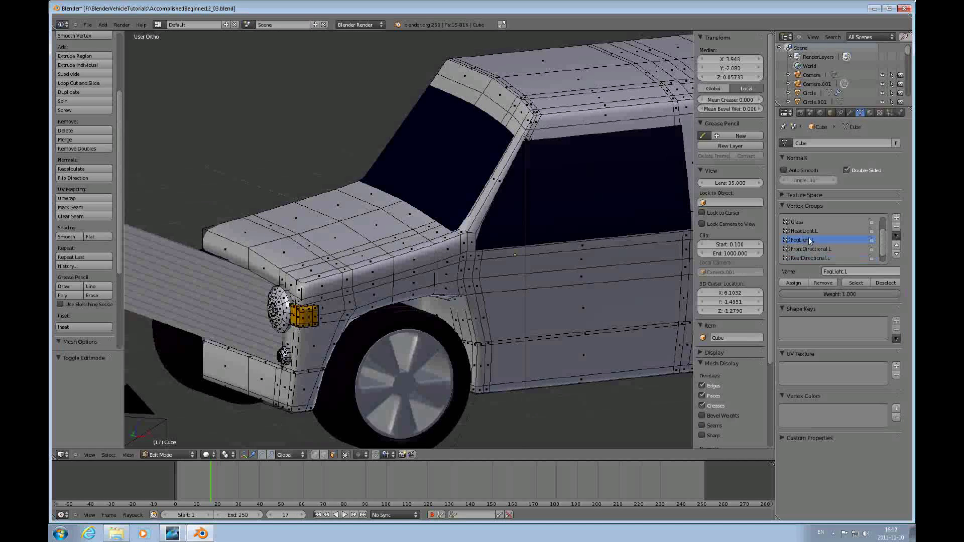
{"action": "left_click", "coordinate": [801, 281]}
{"action": "scroll", "coordinate": [730, 226], "scroll_direction": "down", "scroll_amount": 3}
{"action": "scroll", "coordinate": [641, 258], "scroll_direction": "down", "scroll_amount": 5}
{"action": "scroll", "coordinate": [641, 258], "scroll_direction": "up", "scroll_amount": 3}
{"action": "scroll", "coordinate": [642, 259], "scroll_direction": "down", "scroll_amount": 2}
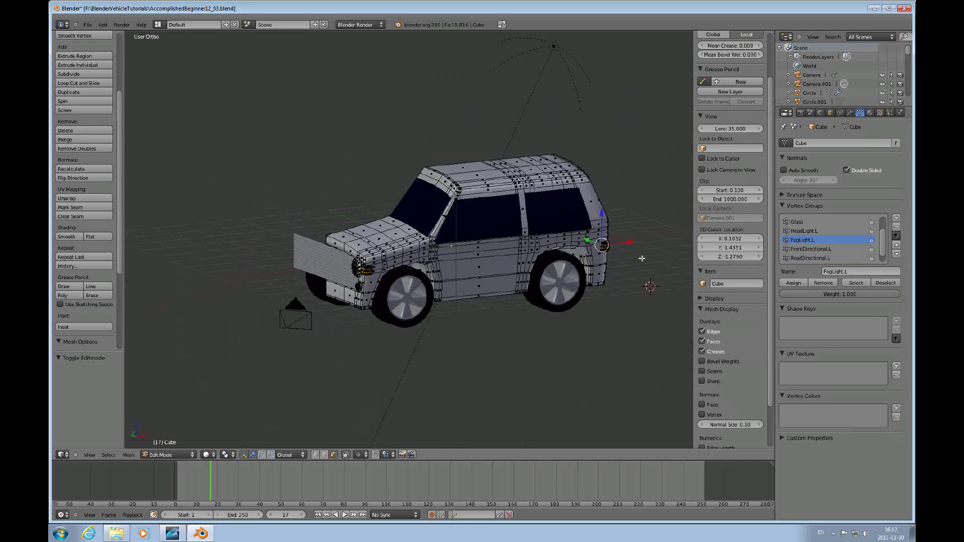
Duplicate the fog light's faces and move the copy to the car's rear.
{"action": "key", "text": "a"}
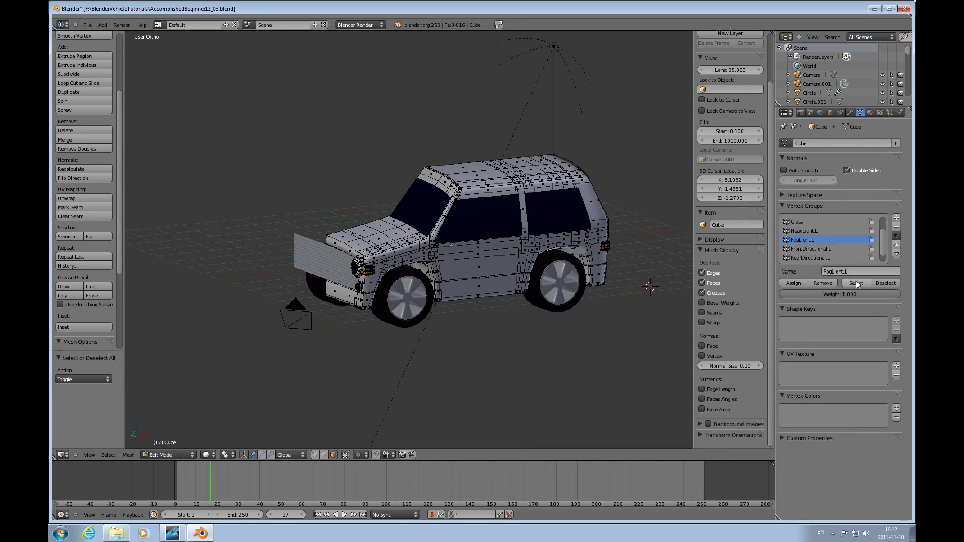
{"action": "left_click", "coordinate": [856, 283]}
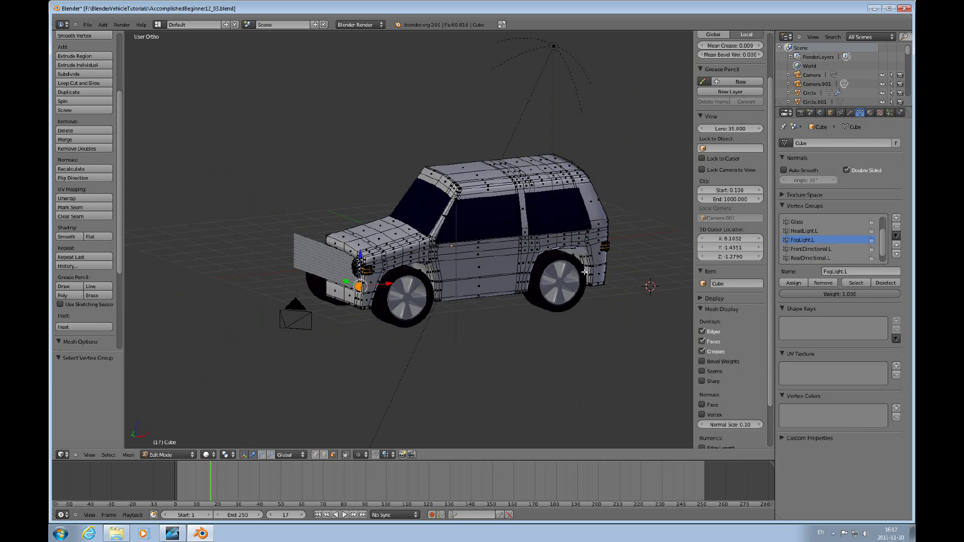
{"action": "key", "text": "shift+d"}
{"action": "right_click", "coordinate": [435, 284]}
{"action": "left_click_drag", "start_coordinate": [395, 285], "coordinate": [644, 260]}
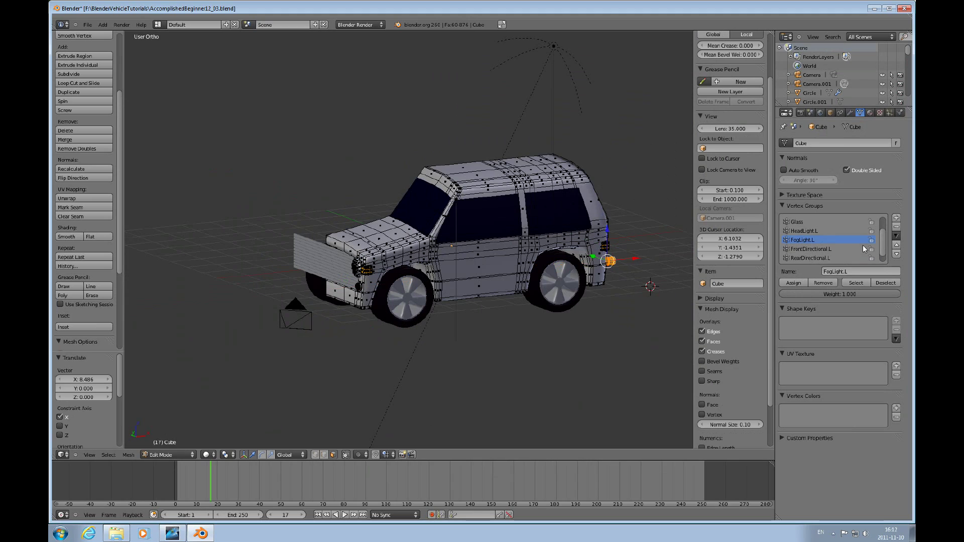
Add a vertex group named BackupLight.L and assign the copied light to it.
{"action": "left_click", "coordinate": [896, 218]}
{"action": "left_click", "coordinate": [827, 271]}
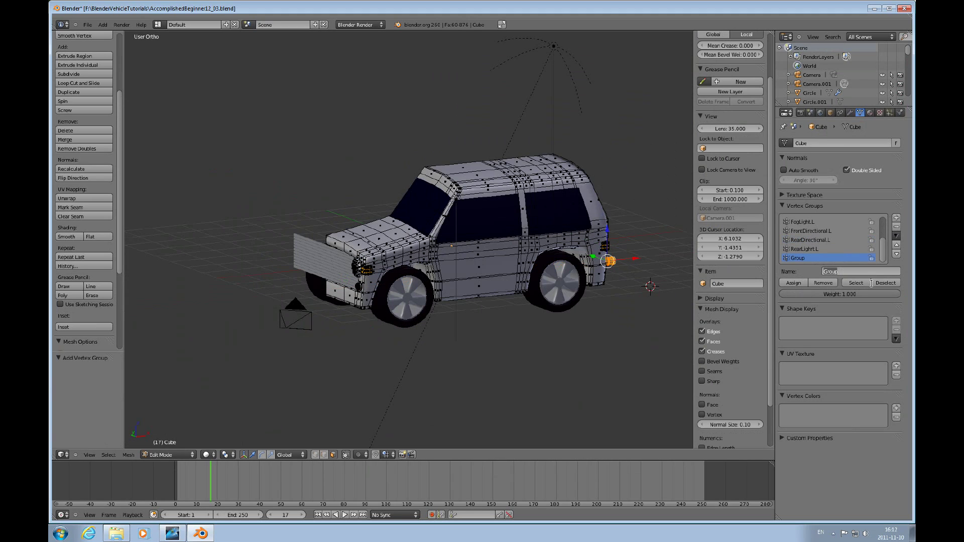
{"action": "type", "text": "BackupL"}
{"action": "key", "text": "Return"}
{"action": "left_click", "coordinate": [793, 283]}
{"action": "left_click", "coordinate": [885, 283]}
{"action": "left_click", "coordinate": [856, 283]}
{"action": "left_click", "coordinate": [647, 273]}
Rotate the backup light 180° about Y so it faces backward.
{"action": "mouse_move", "coordinate": [638, 267]}
{"action": "middle_mouse_down"}
{"action": "mouse_move", "coordinate": [527, 282]}
{"action": "mouse_move", "coordinate": [637, 281]}
{"action": "middle_mouse_up"}
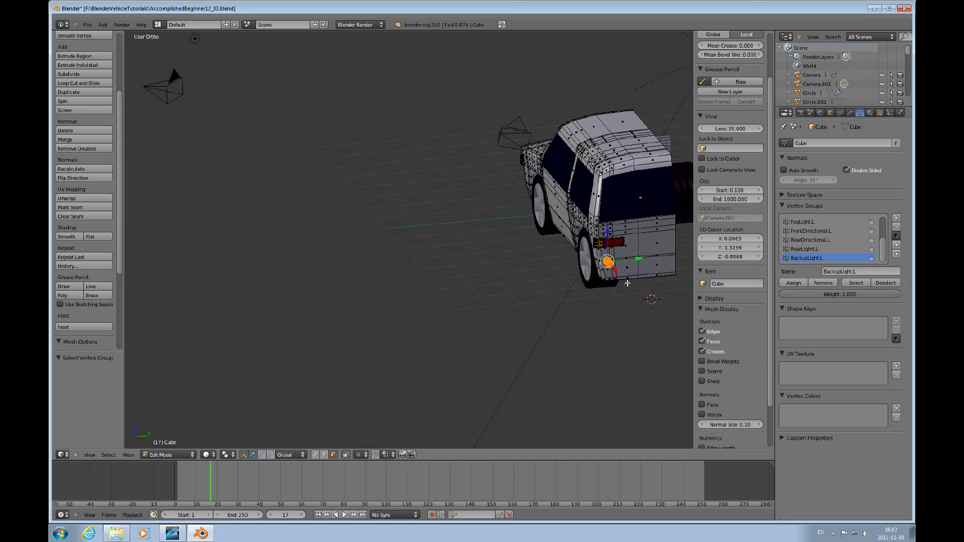
{"action": "scroll", "coordinate": [641, 282], "scroll_direction": "up", "scroll_amount": 5}
{"action": "scroll", "coordinate": [635, 278], "scroll_direction": "right", "scroll_amount": 8, "text": "ctrl"}
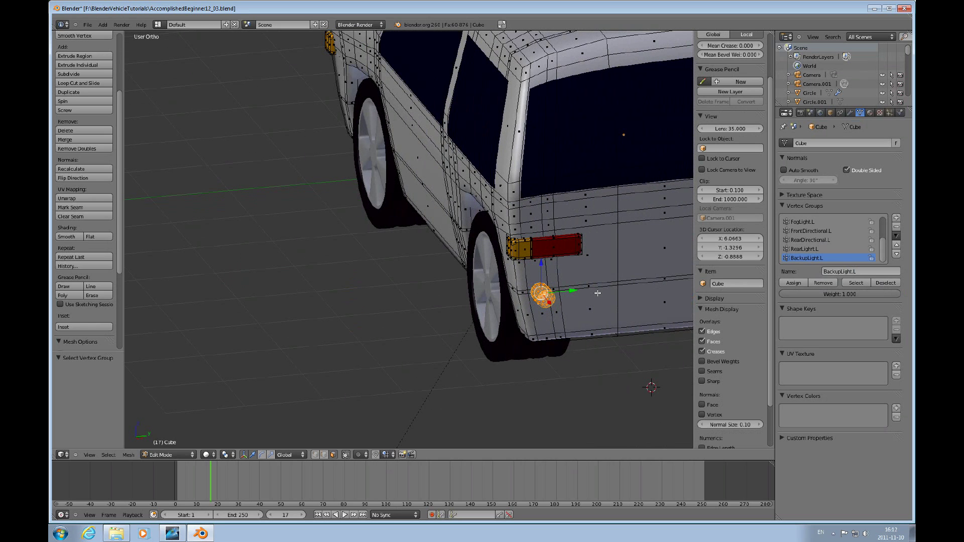
{"action": "key", "text": "r"}
{"action": "type", "text": "y180"}
{"action": "key", "text": "Return"}
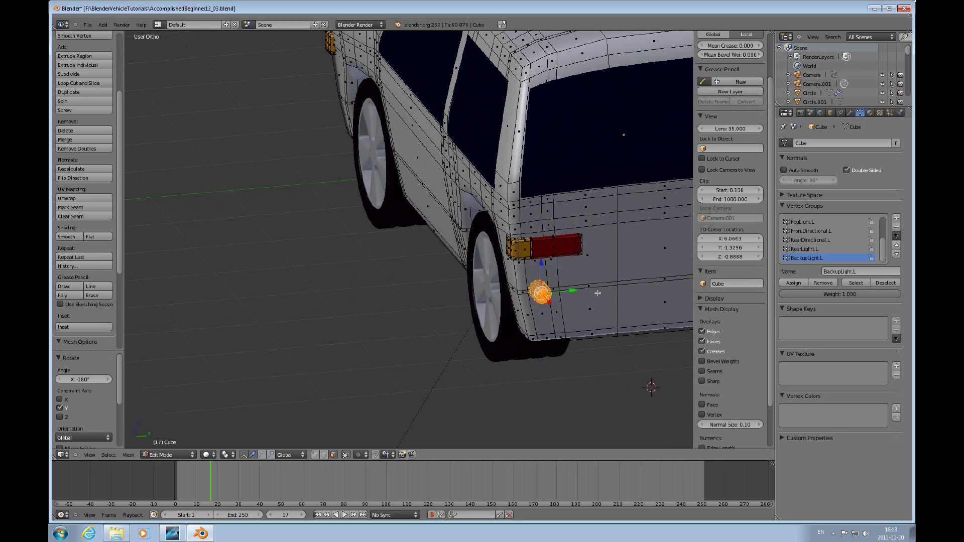
Raise the backup light along Z and nudge it along X toward the red light.
{"action": "key", "text": "g"}
{"action": "key", "text": "z"}
{"action": "left_click", "coordinate": [541, 235]}
{"action": "middle_click_drag", "start_coordinate": [541, 235], "coordinate": [542, 271]}
{"action": "key", "text": "g"}
{"action": "key", "text": "x"}
{"action": "left_click", "coordinate": [555, 269]}
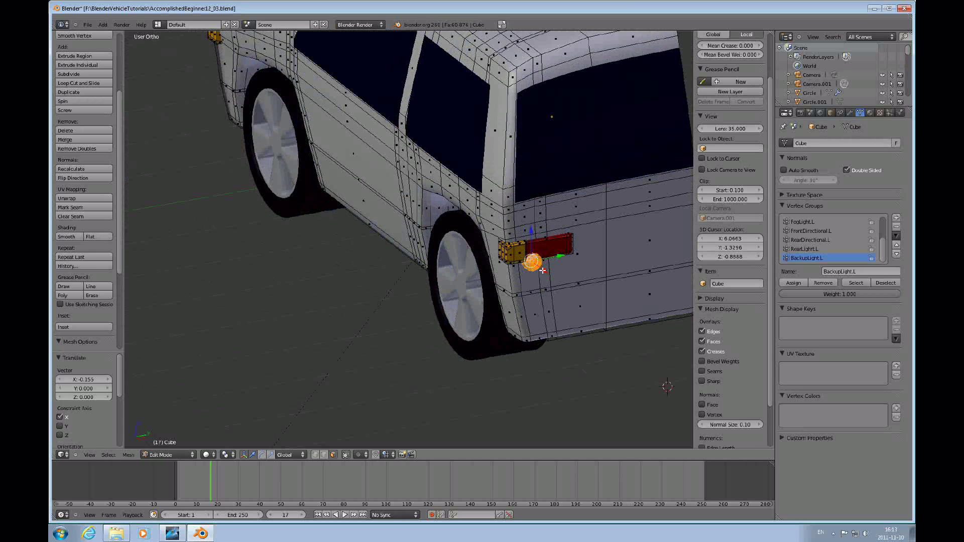
{"action": "key", "text": "g"}
{"action": "key", "text": "x"}
{"action": "left_click", "coordinate": [556, 255]}
{"action": "middle_click_drag", "start_coordinate": [553, 268], "coordinate": [582, 274]}
Preview the result and lift the backup light onto the red rear bar.
{"action": "key", "text": "Tab"}
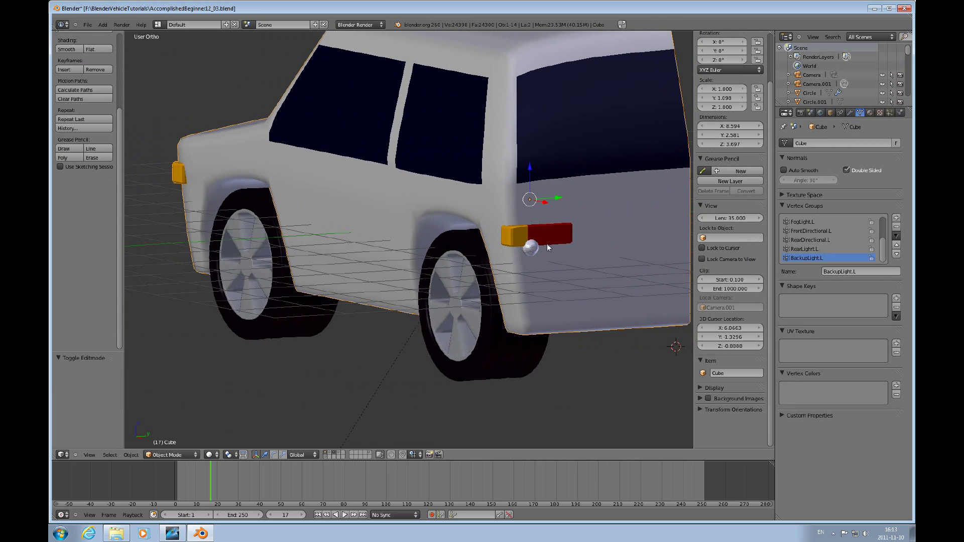
{"action": "key", "text": "Tab"}
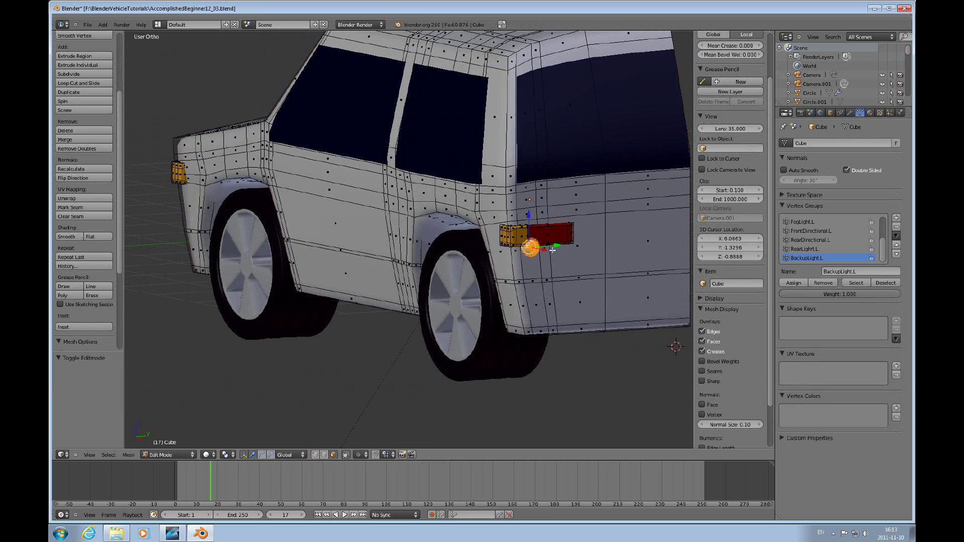
{"action": "left_click_drag", "start_coordinate": [556, 246], "coordinate": [573, 244]}
{"action": "key", "text": "g"}
{"action": "key", "text": "z"}
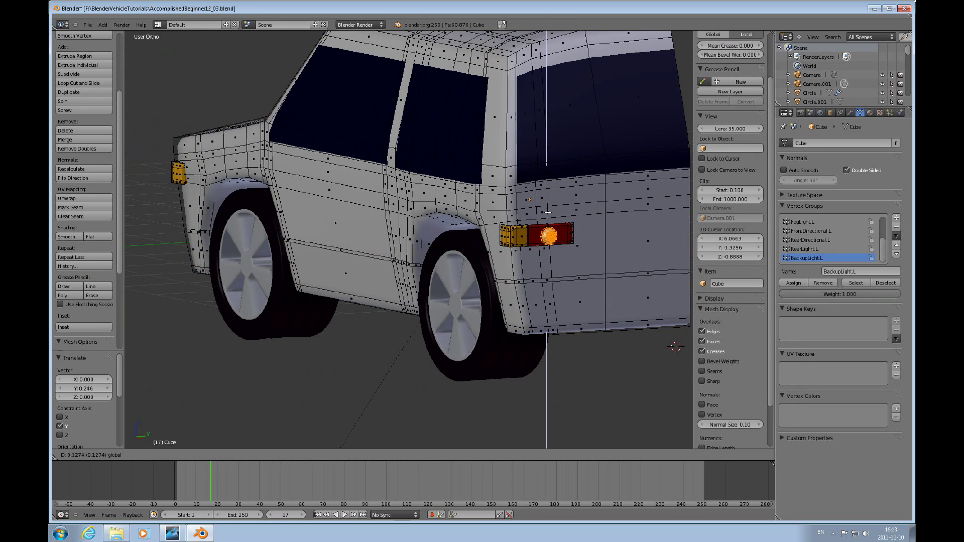
{"action": "left_click", "coordinate": [548, 213]}
{"action": "middle_click_drag", "start_coordinate": [568, 251], "coordinate": [584, 252]}
{"action": "key", "text": "Tab"}
{"action": "key", "text": "Tab"}
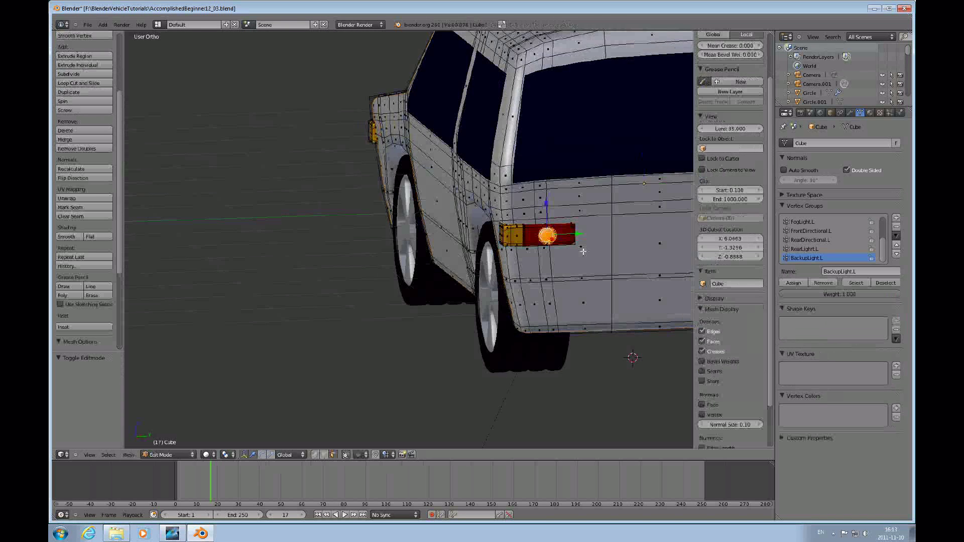
{"action": "key", "text": "Tab"}
{"action": "mouse_move", "coordinate": [566, 255]}
{"action": "middle_mouse_down"}
{"action": "mouse_move", "coordinate": [597, 258]}
{"action": "mouse_move", "coordinate": [584, 260]}
{"action": "middle_mouse_up"}
Select all of the car mesh in Edit Mode and apply Shade Smooth from the Specials menu.
{"action": "scroll", "coordinate": [651, 277], "scroll_direction": "down", "scroll_amount": 4}
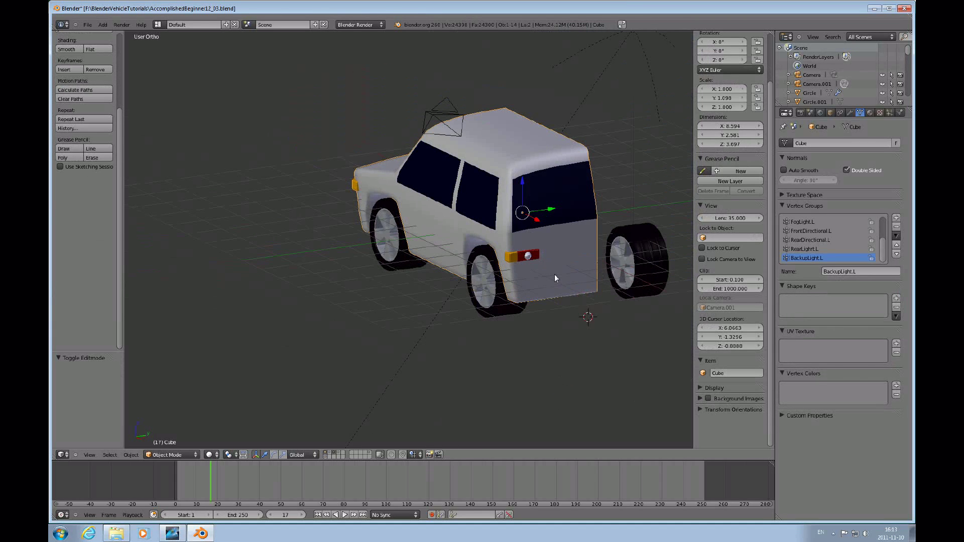
{"action": "key", "text": "a"}
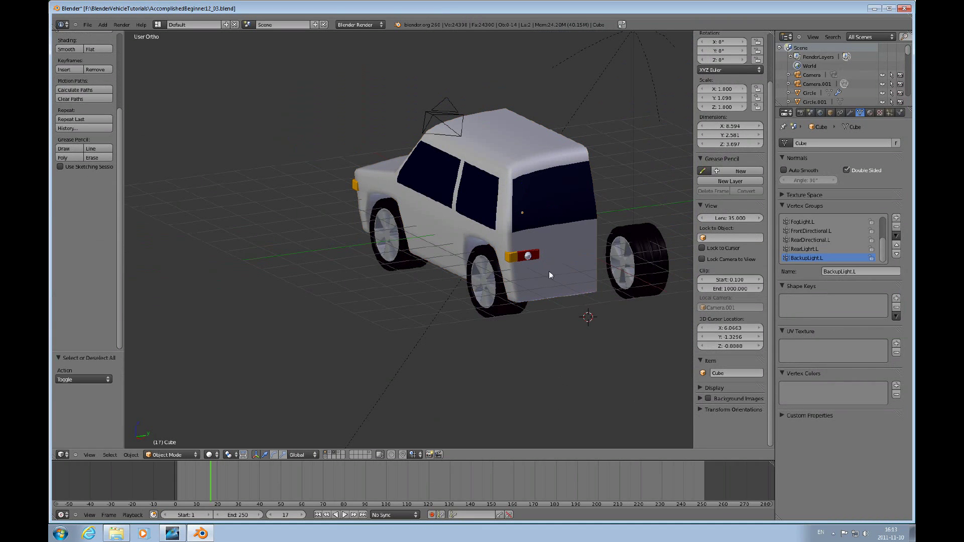
{"action": "key", "text": "a"}
{"action": "key", "text": "Tab"}
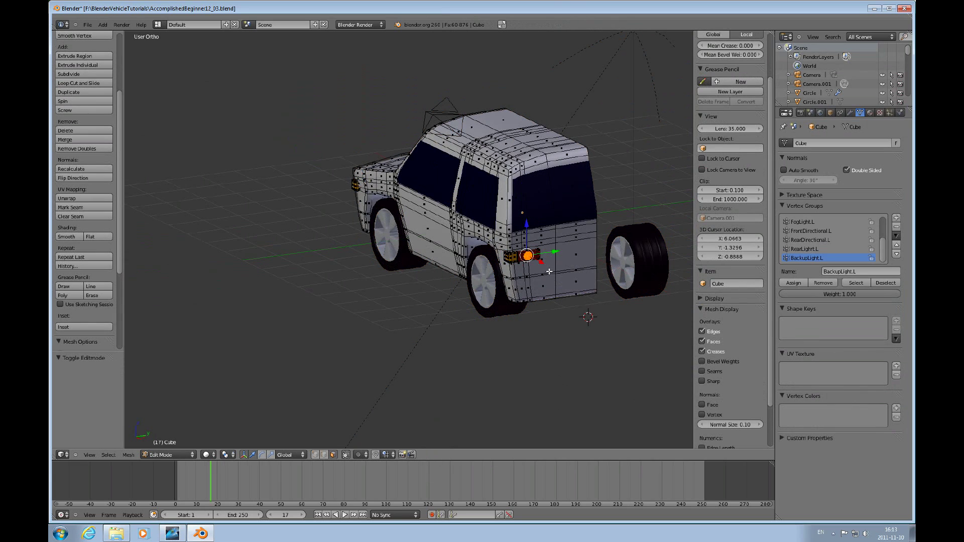
{"action": "key", "text": "a"}
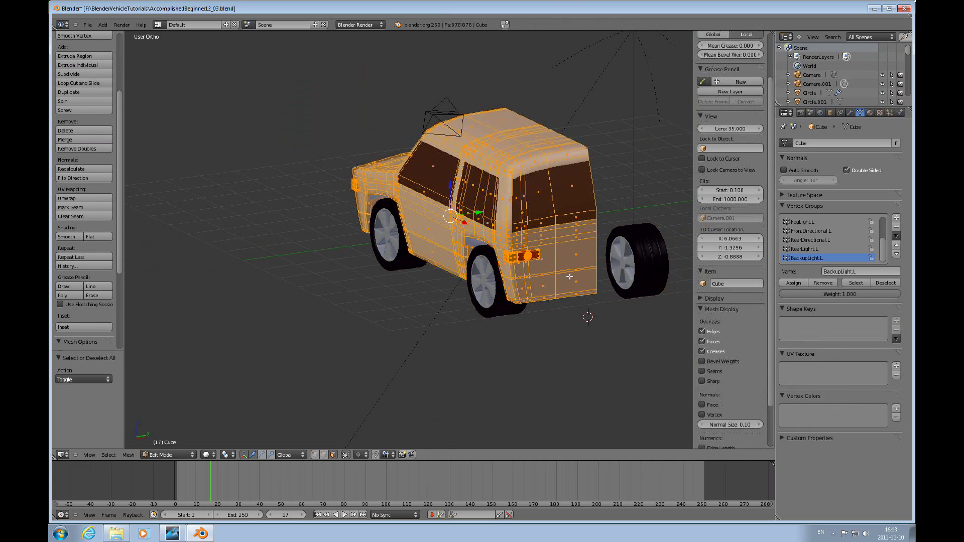
{"action": "key", "text": "w"}
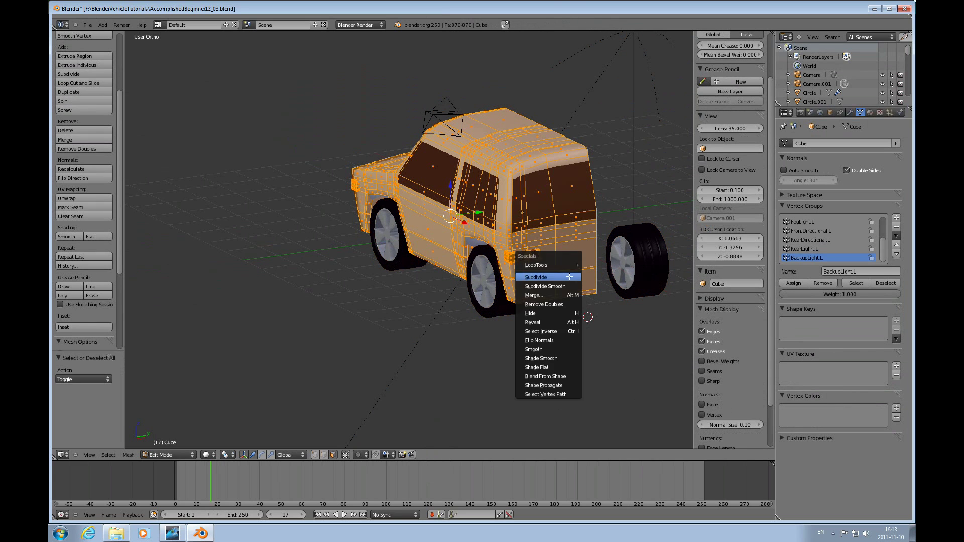
{"action": "left_click", "coordinate": [542, 358]}
{"action": "middle_click_drag", "start_coordinate": [524, 299], "coordinate": [572, 293]}
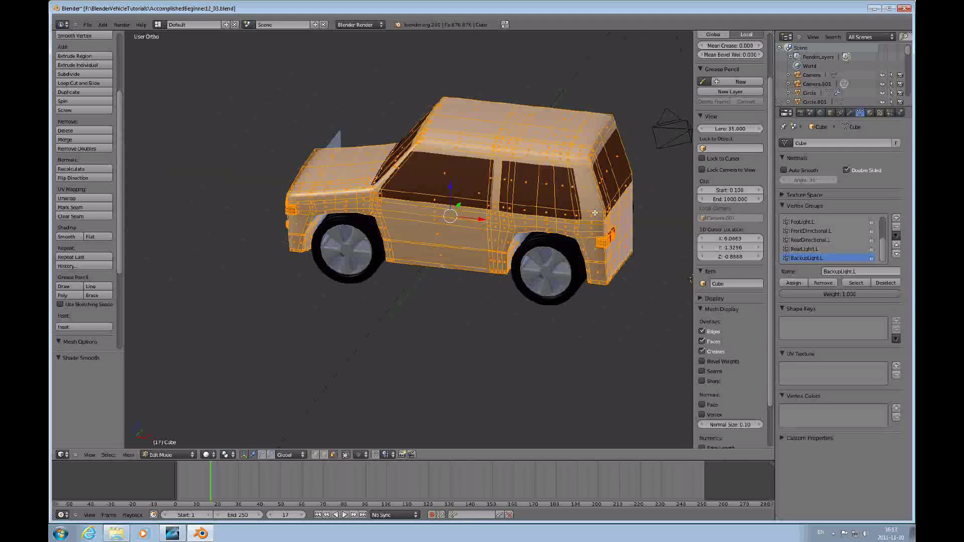
{"action": "key", "text": "KP_7"}
Add a Mirror modifier on Y only (X unchecked) and apply it in Object Mode.
{"action": "middle_click_drag", "start_coordinate": [585, 209], "coordinate": [585, 390], "text": "shift"}
{"action": "left_click", "coordinate": [851, 113]}
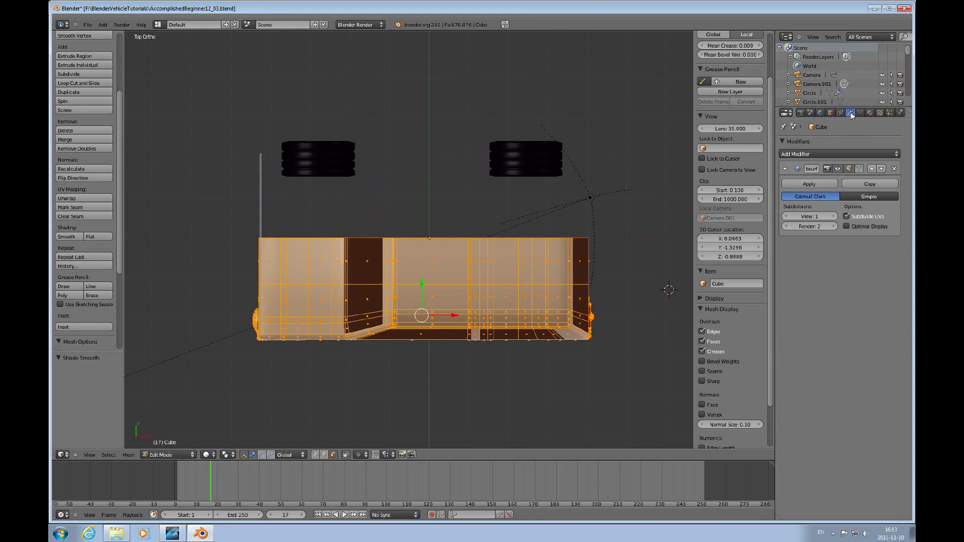
{"action": "left_click", "coordinate": [808, 154]}
{"action": "left_click", "coordinate": [623, 243]}
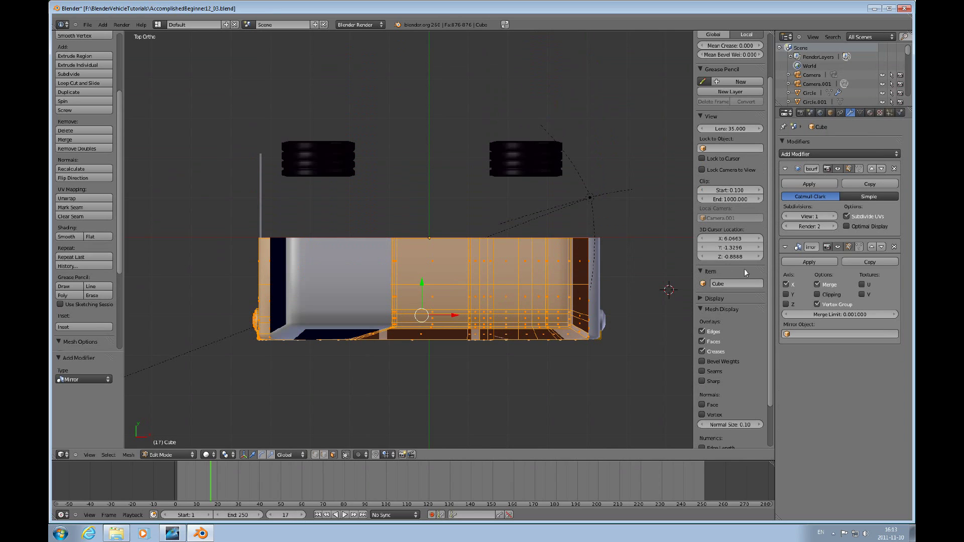
{"action": "left_click", "coordinate": [785, 294]}
{"action": "left_click", "coordinate": [786, 284]}
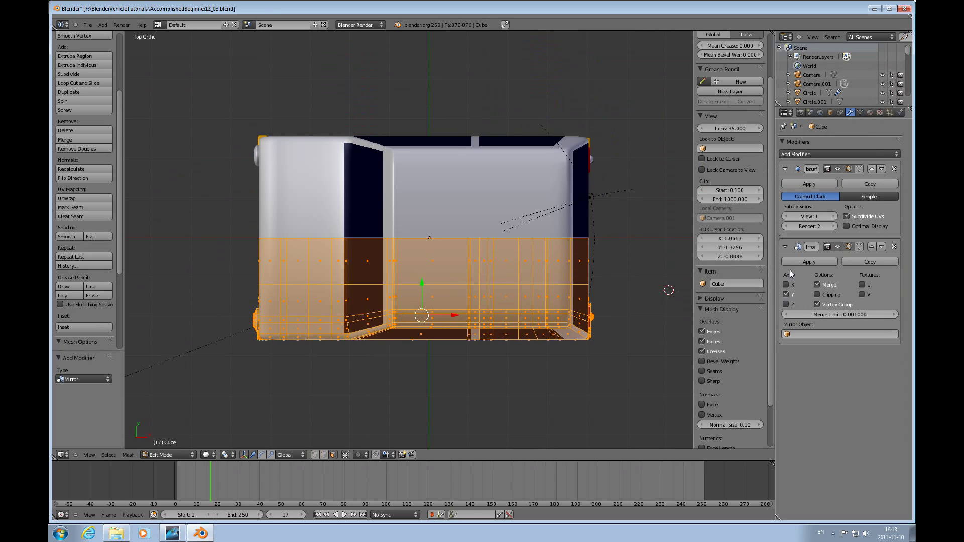
{"action": "middle_click_drag", "start_coordinate": [641, 287], "coordinate": [484, 305]}
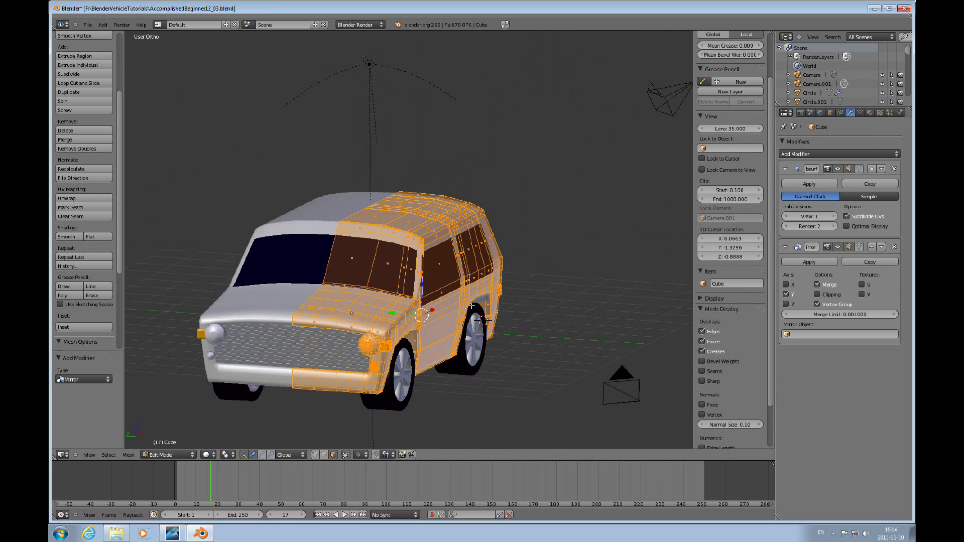
{"action": "key", "text": "Tab"}
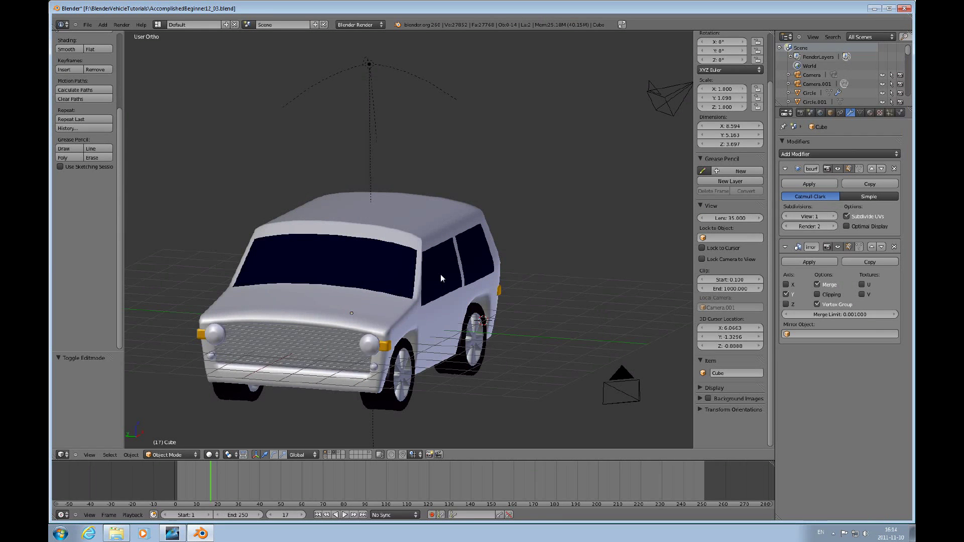
{"action": "left_click", "coordinate": [804, 262]}
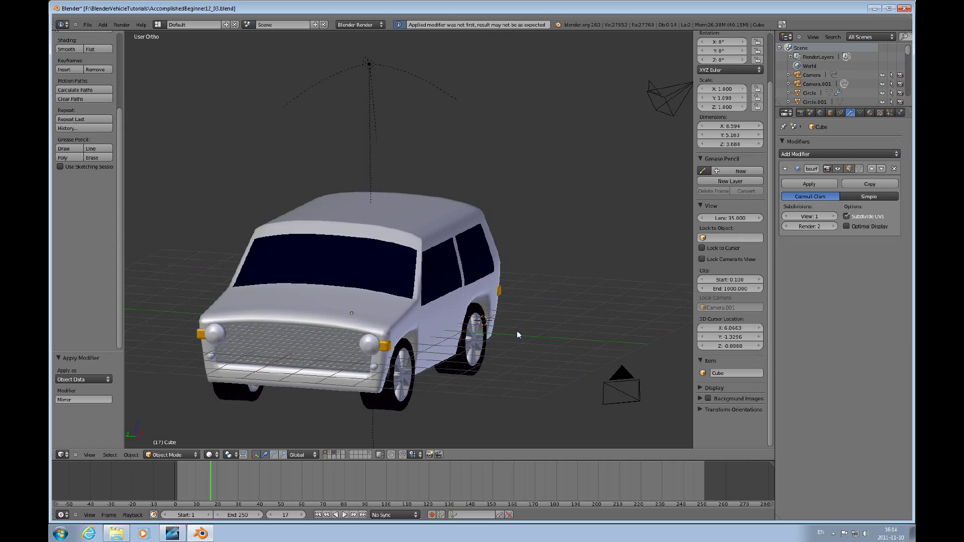
Switch to the camera view with Numpad 0 and render the car with F12.
{"action": "key", "text": "KP_0"}
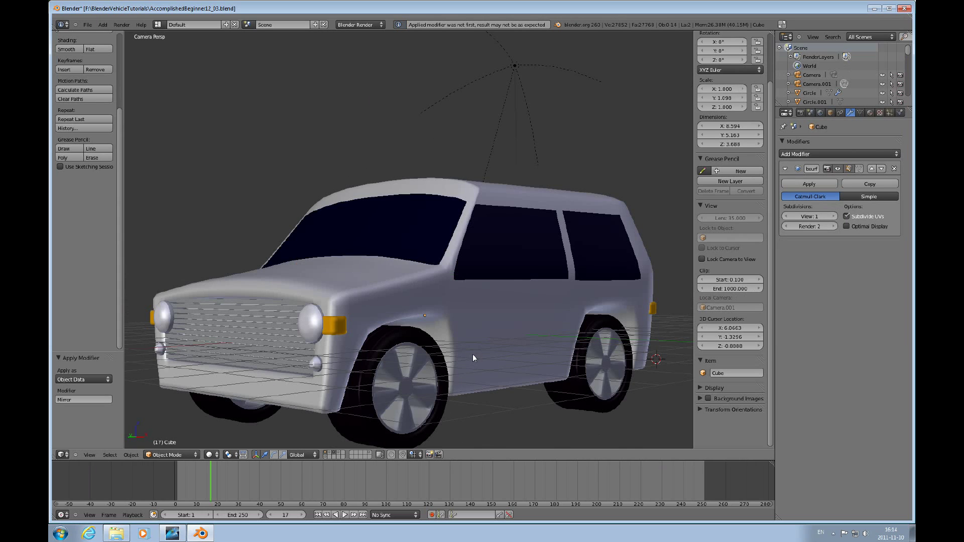
{"action": "scroll", "coordinate": [400, 357], "scroll_direction": "down", "scroll_amount": 4}
{"action": "scroll", "coordinate": [437, 317], "scroll_direction": "up", "scroll_amount": 2}
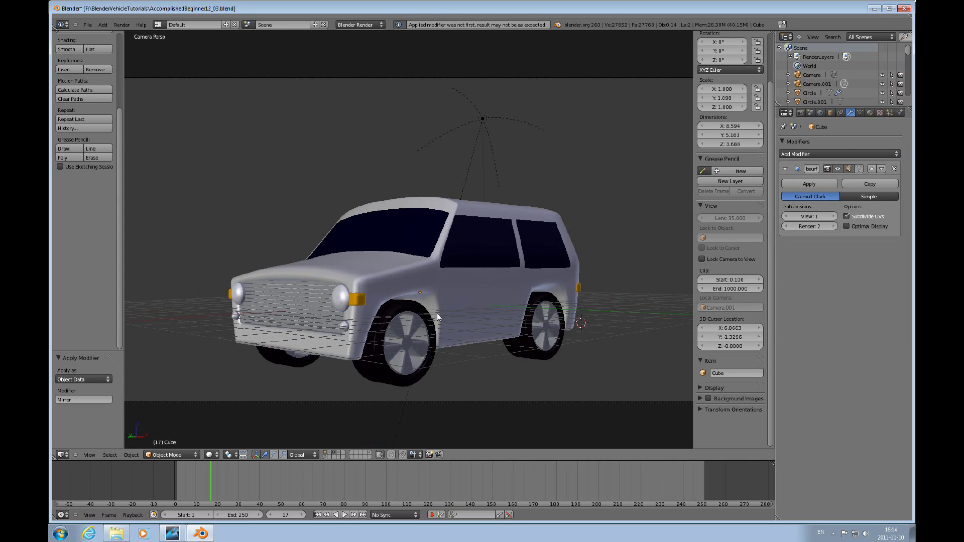
{"action": "key", "text": "F12"}
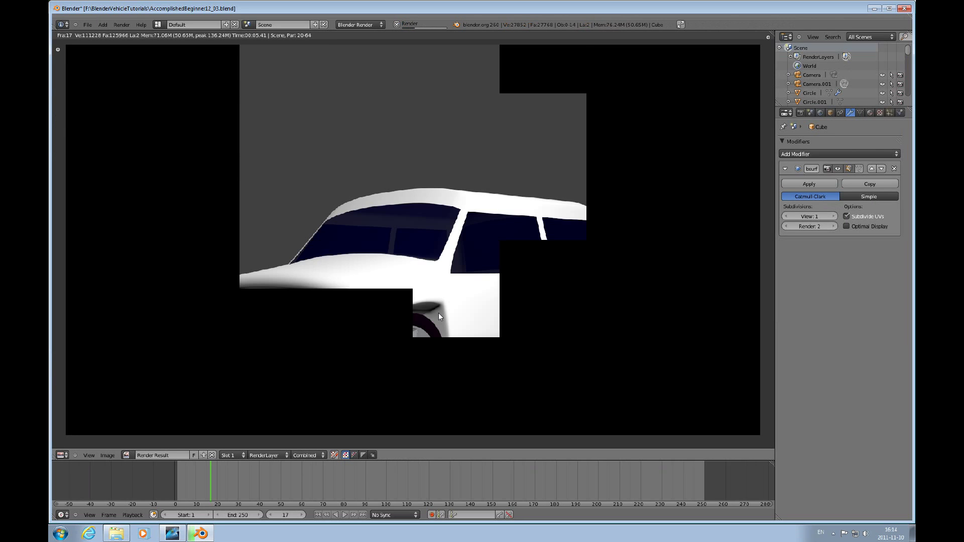